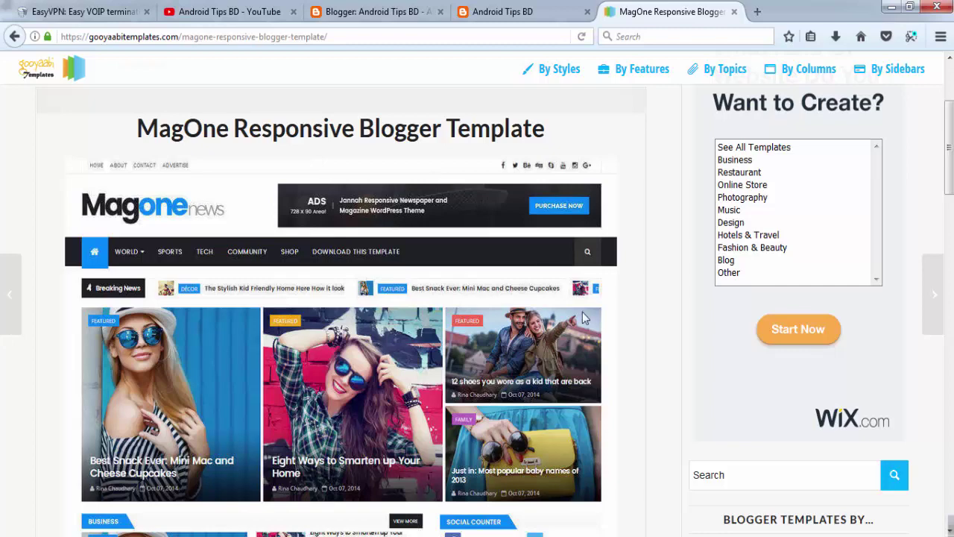
Step: Look over the MagOne Responsive Blogger Template page, examining its preview image and the available preview, buy and download options
scroll(404, 355, "down", 3)
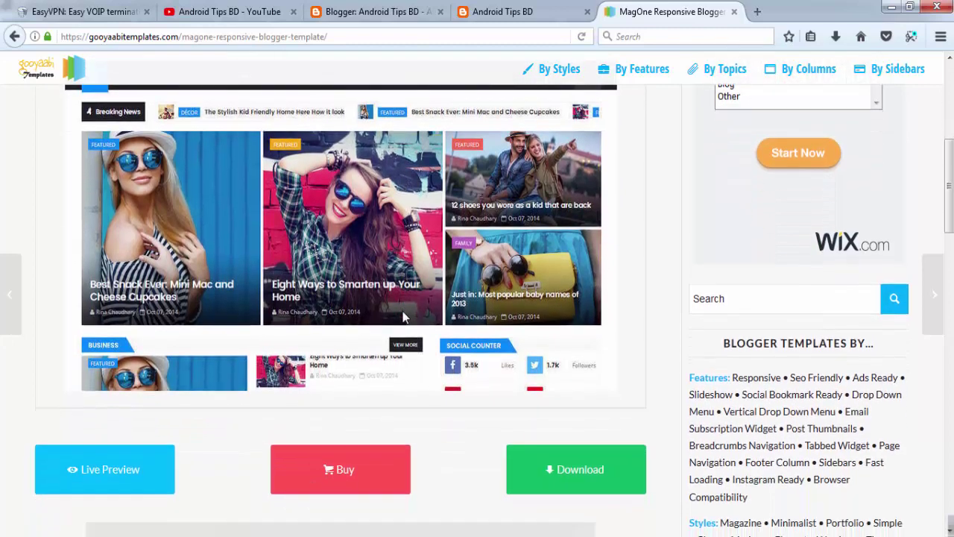
scroll(405, 317, "up", 2)
scroll(391, 304, "down", 1)
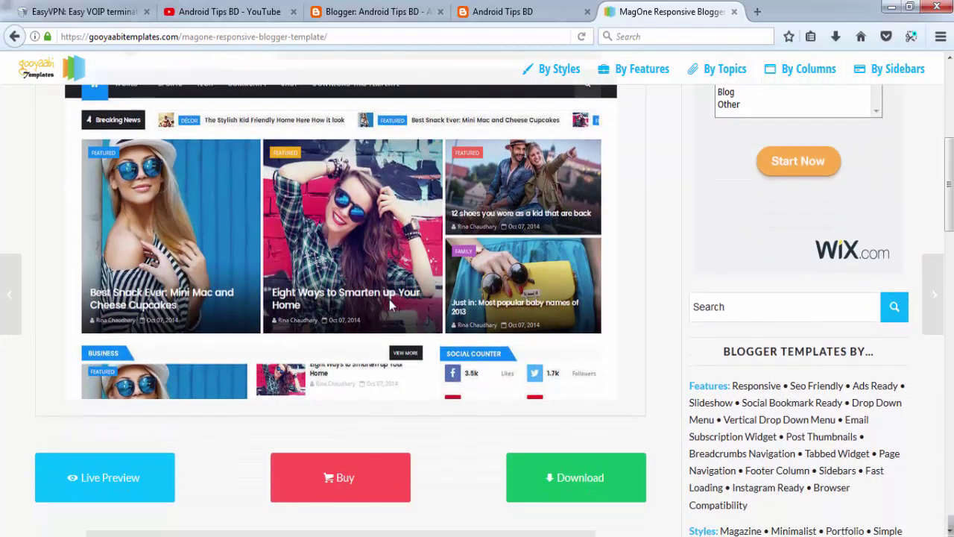
scroll(395, 274, "down", 2)
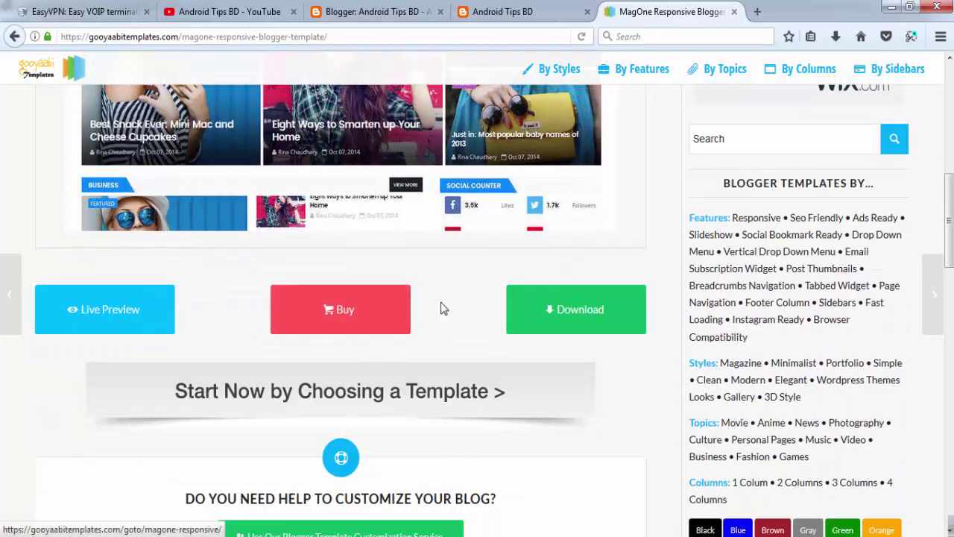
scroll(499, 299, "down", 2)
scroll(499, 300, "up", 2)
scroll(499, 300, "up", 3)
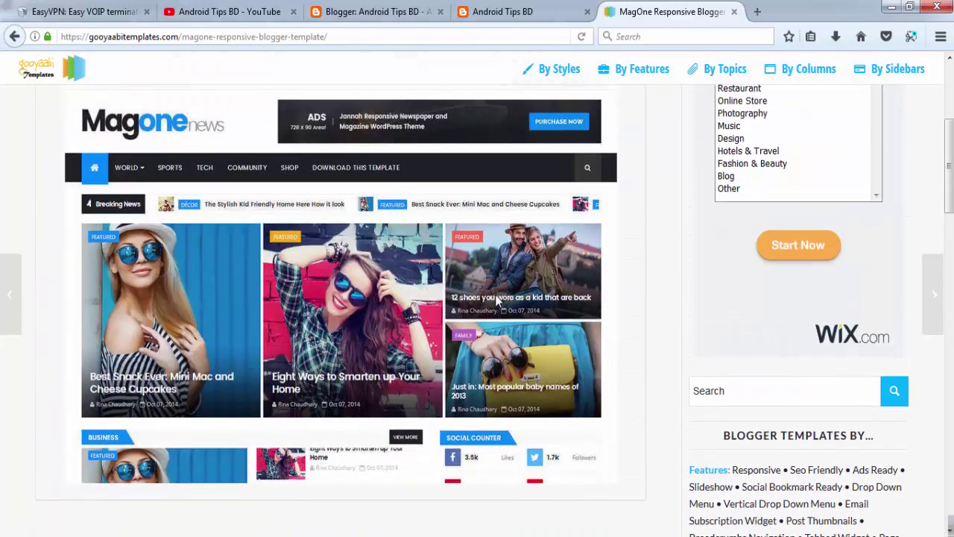
scroll(499, 299, "down", 1)
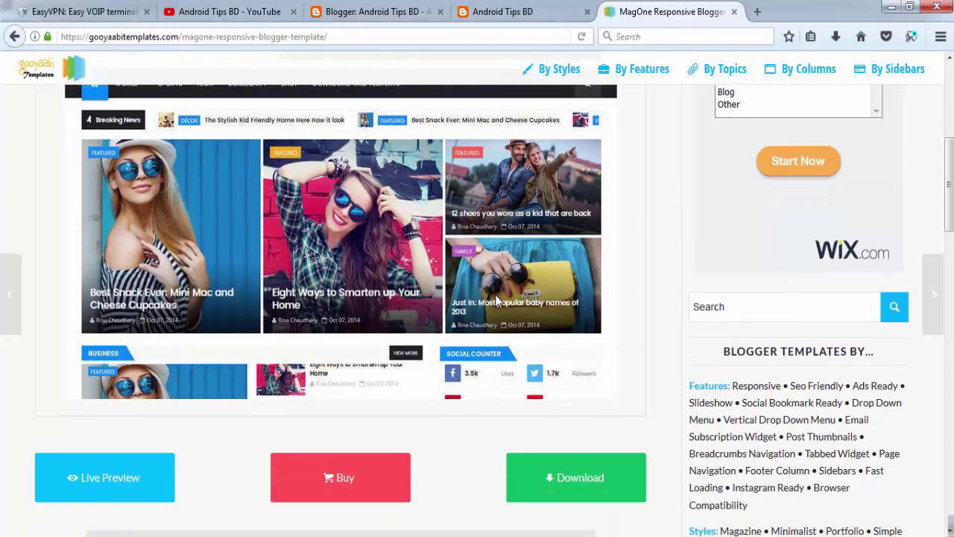
scroll(498, 300, "down", 1)
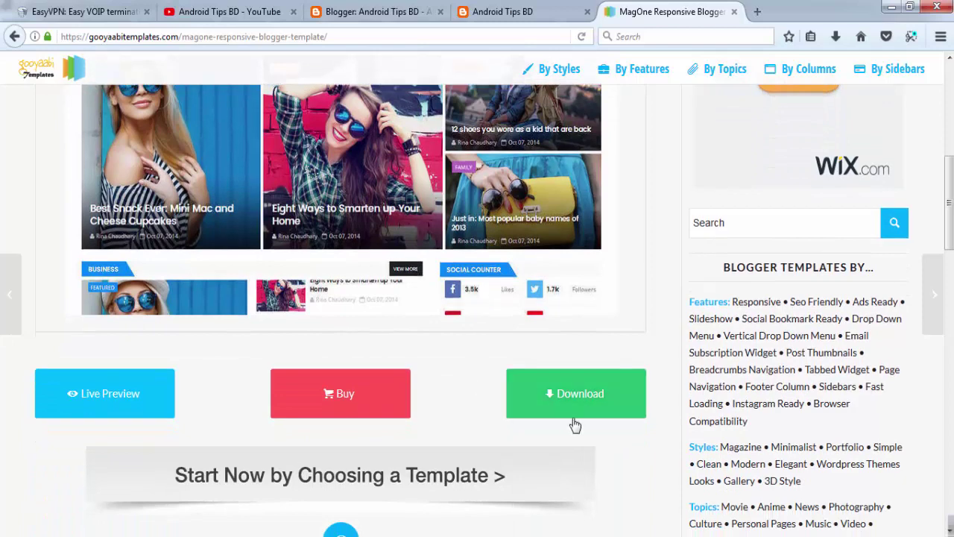
Step: Download the MagOne Responsive template and save MagOne-Responsive.zip to disk
left_click(582, 387)
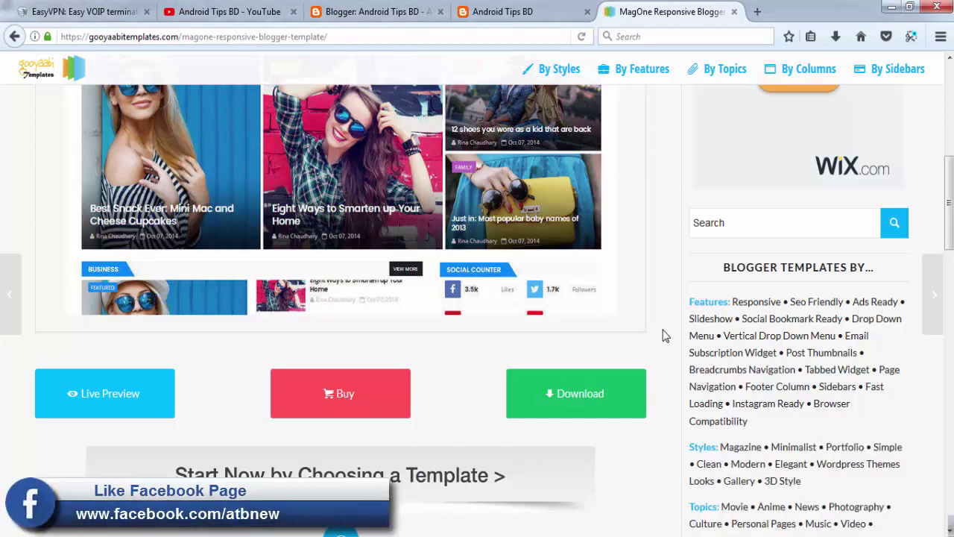
left_click(589, 405)
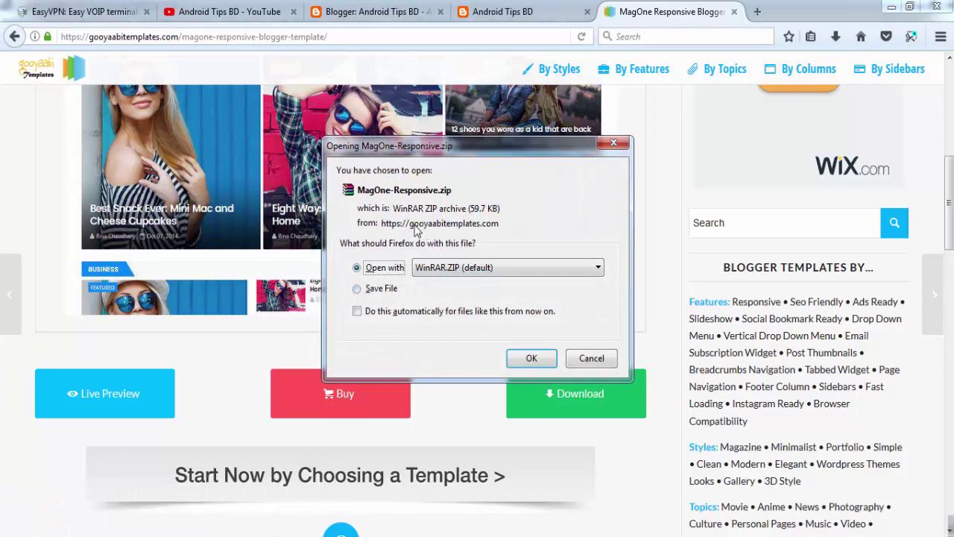
left_click(357, 290)
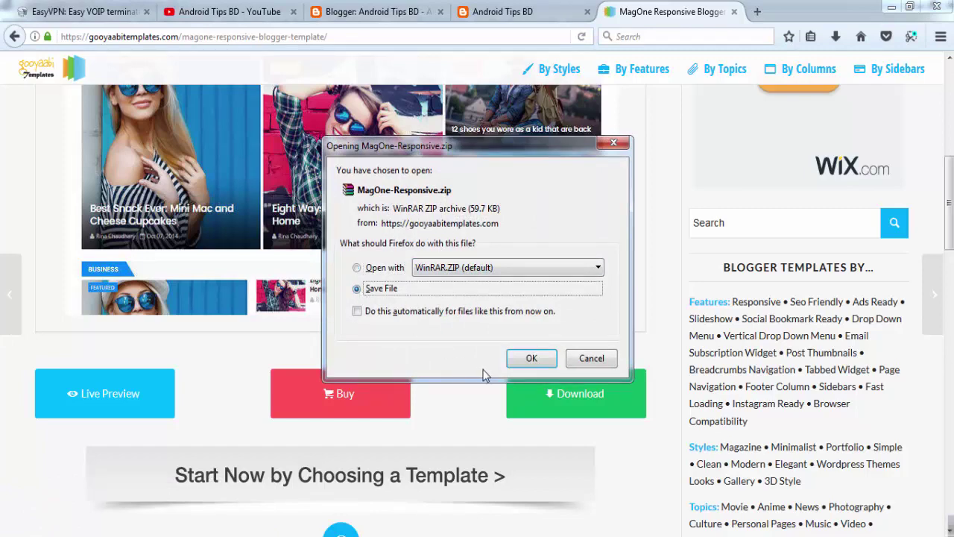
key("Return")
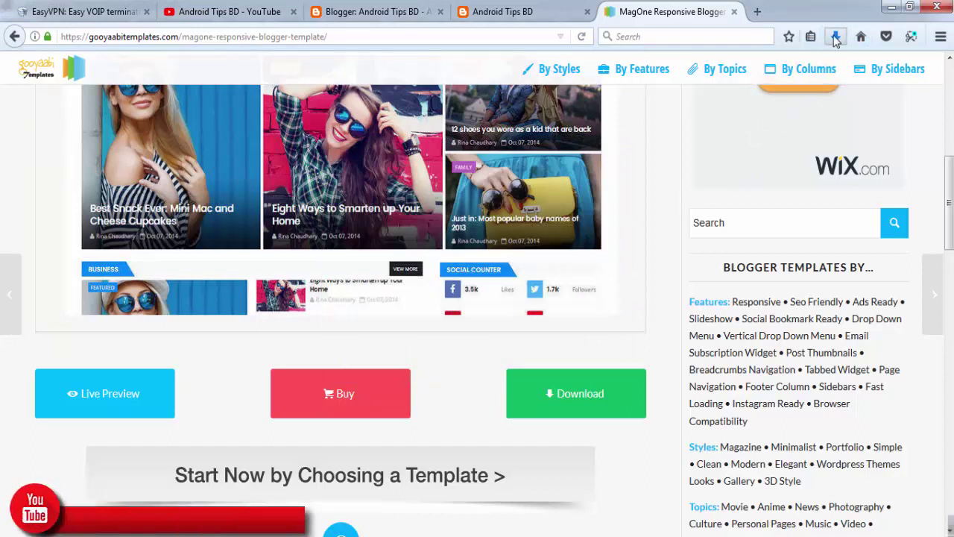
Step: Open the download location and move MagOne-Responsive.zip from Downloads into its NATOK subfolder
left_click(788, 298)
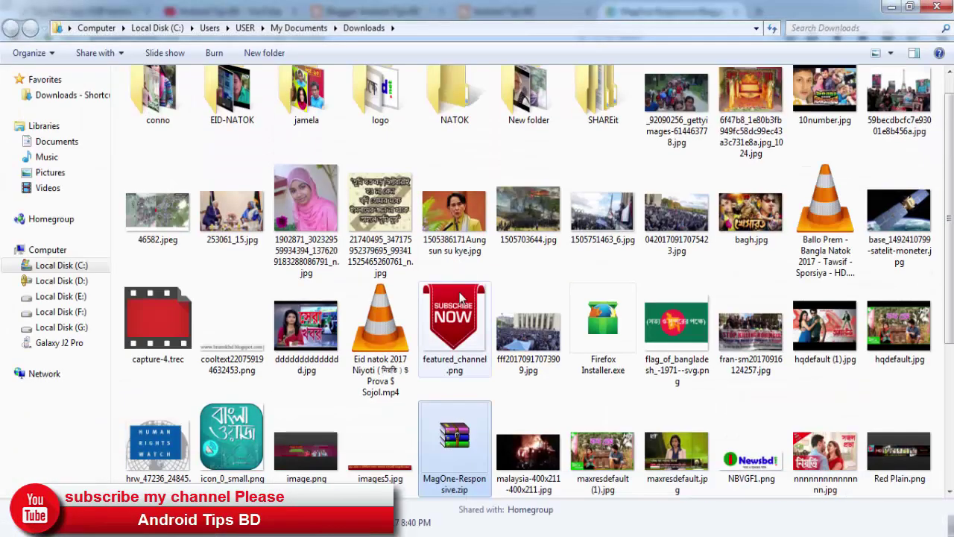
scroll(607, 336, "down", 3)
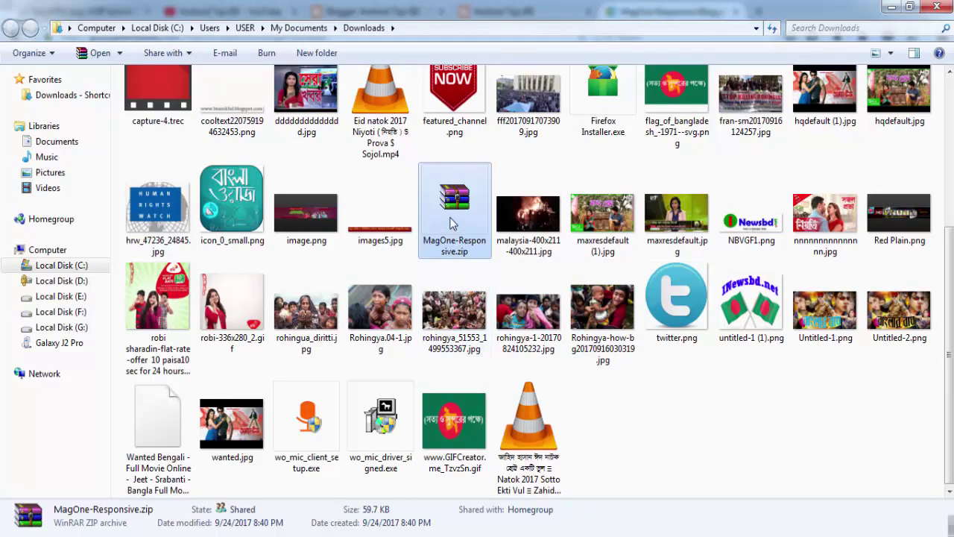
right_click(451, 222)
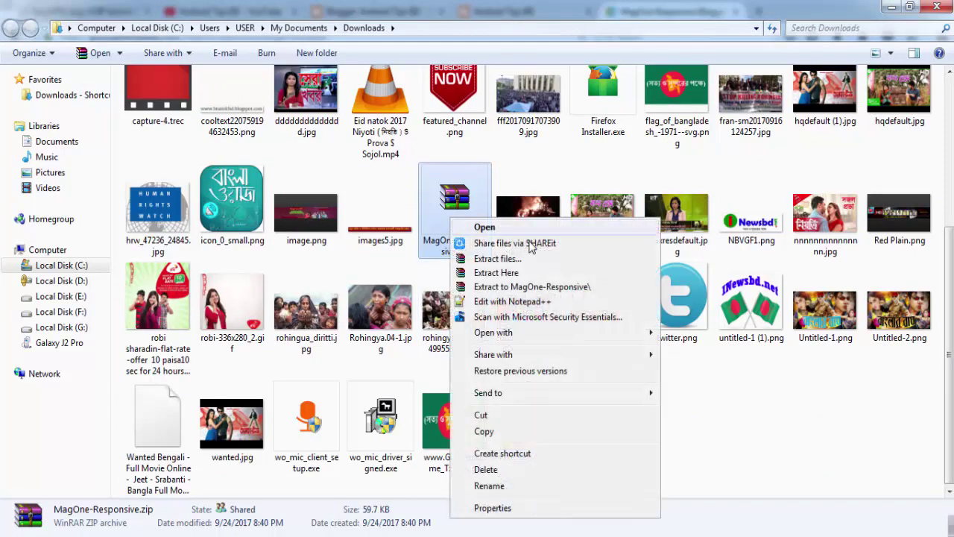
left_click(493, 422)
scroll(592, 400, "up", 3)
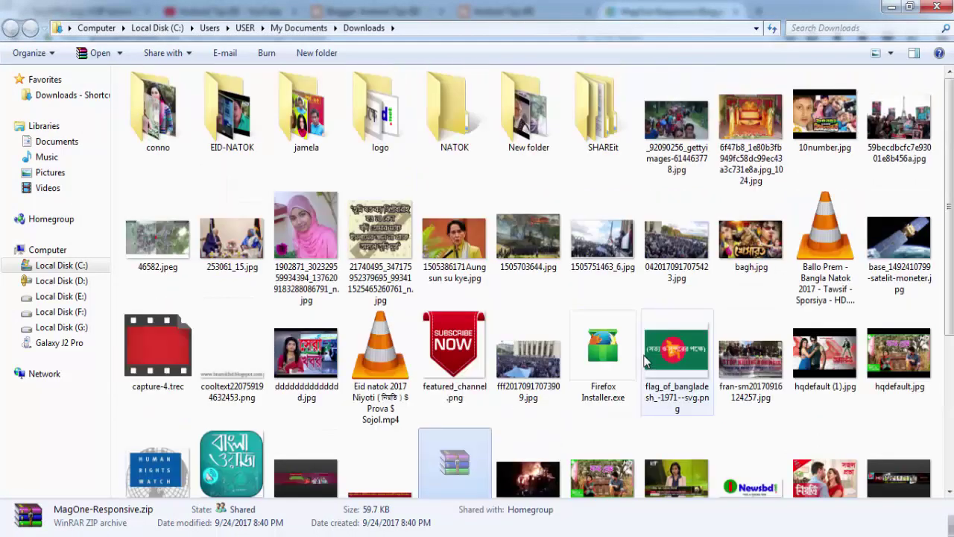
scroll(602, 374, "down", 3)
scroll(660, 389, "up", 3)
scroll(663, 357, "down", 3)
scroll(656, 365, "up", 3)
double_click(443, 132)
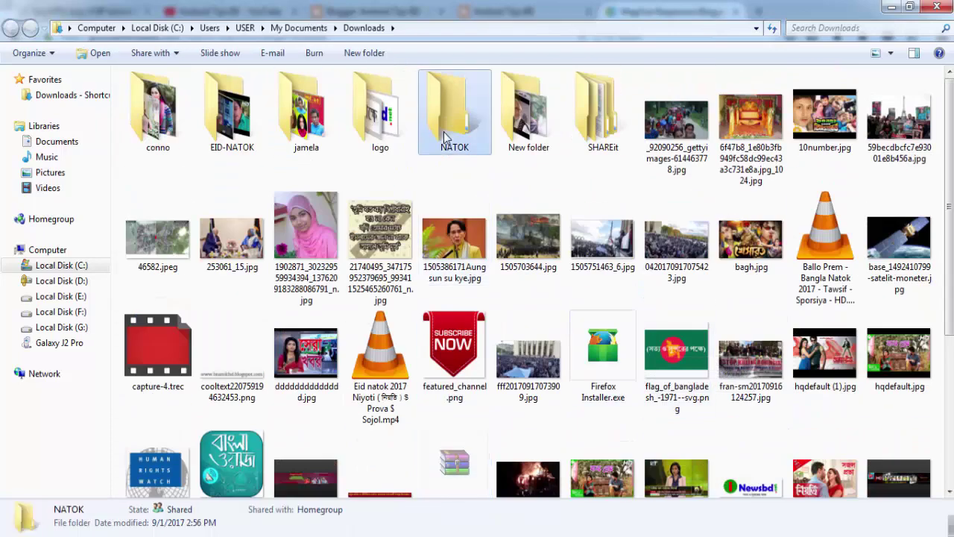
right_click(316, 238)
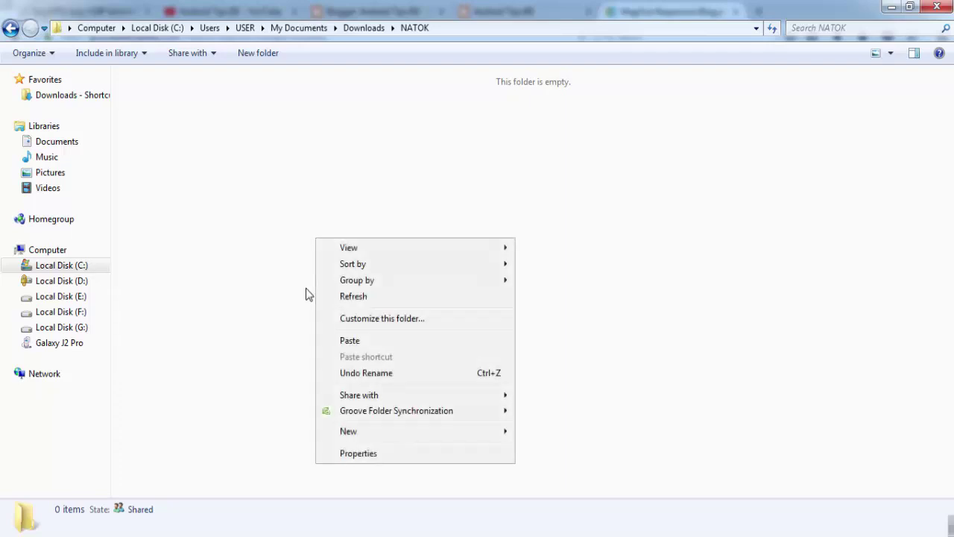
left_click(373, 342)
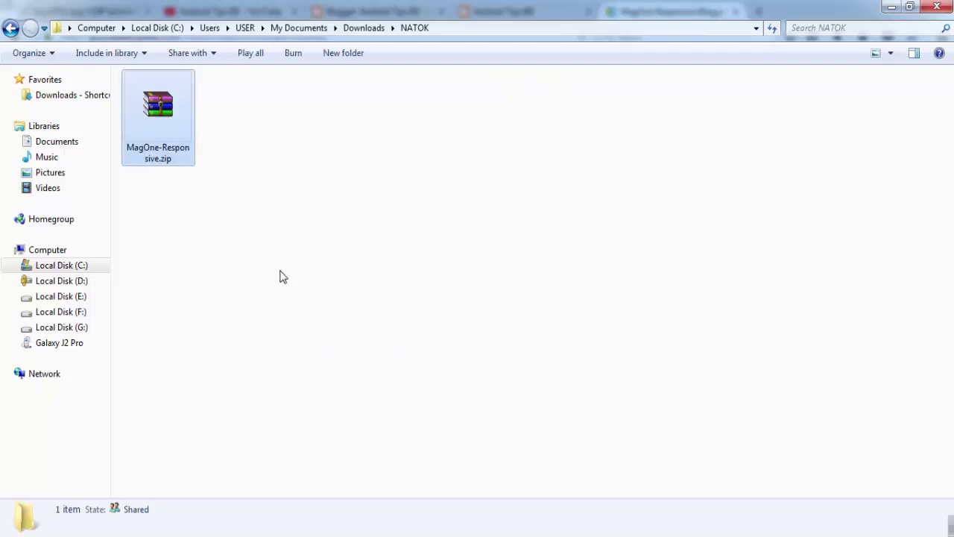
left_click(287, 208)
right_click(283, 209)
left_click(309, 261)
right_click(297, 213)
left_click(324, 269)
Step: Extract MagOne-Responsive.zip directly into the NATOK folder and refresh the folder contents
left_click(147, 129)
right_click(147, 128)
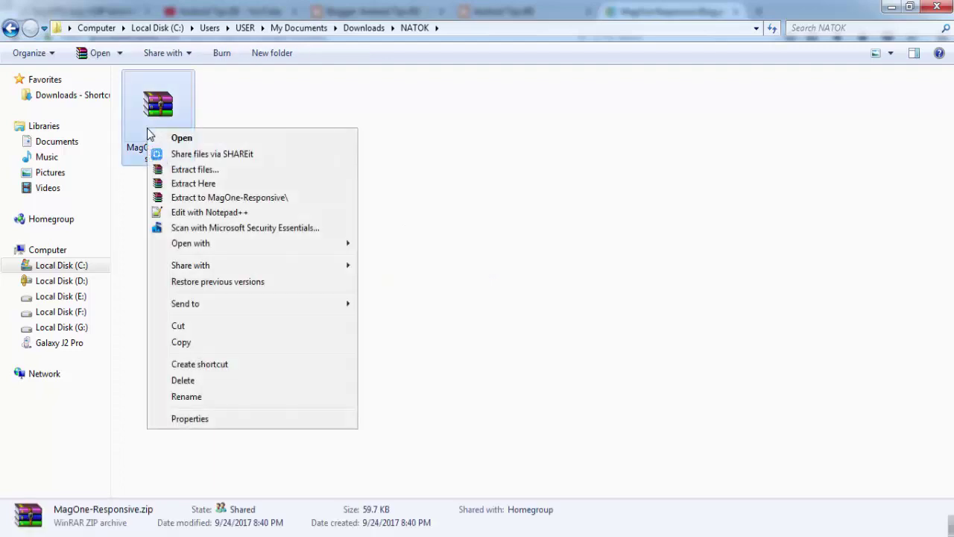
left_click(517, 162)
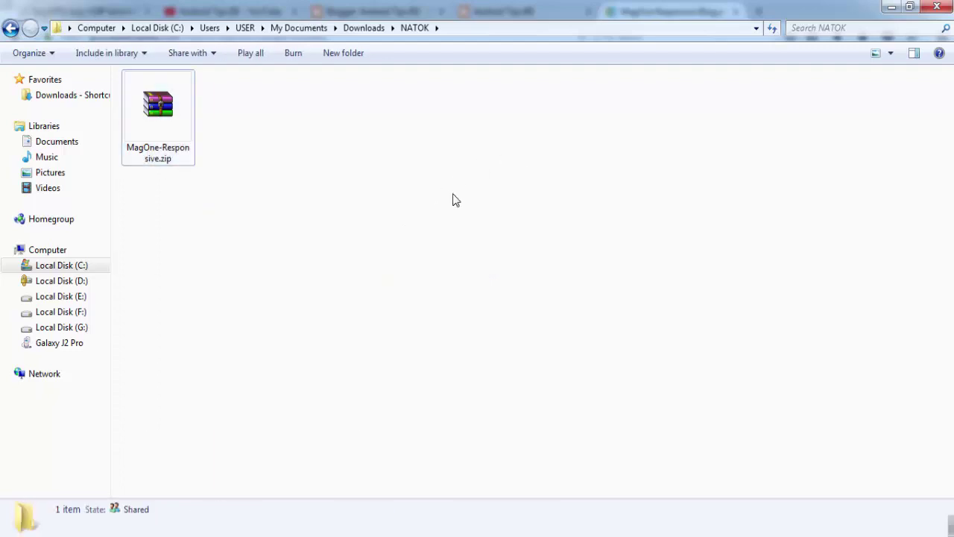
right_click(162, 118)
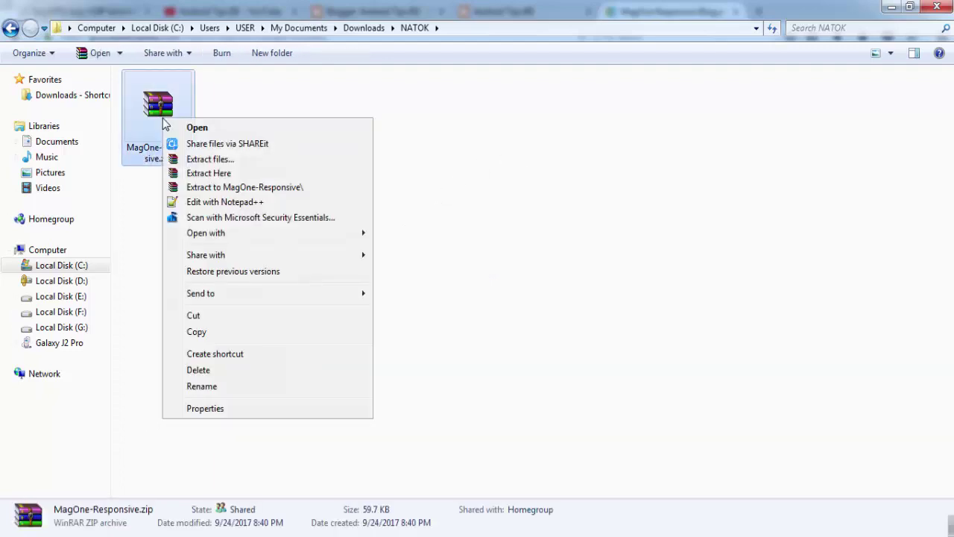
left_click(226, 179)
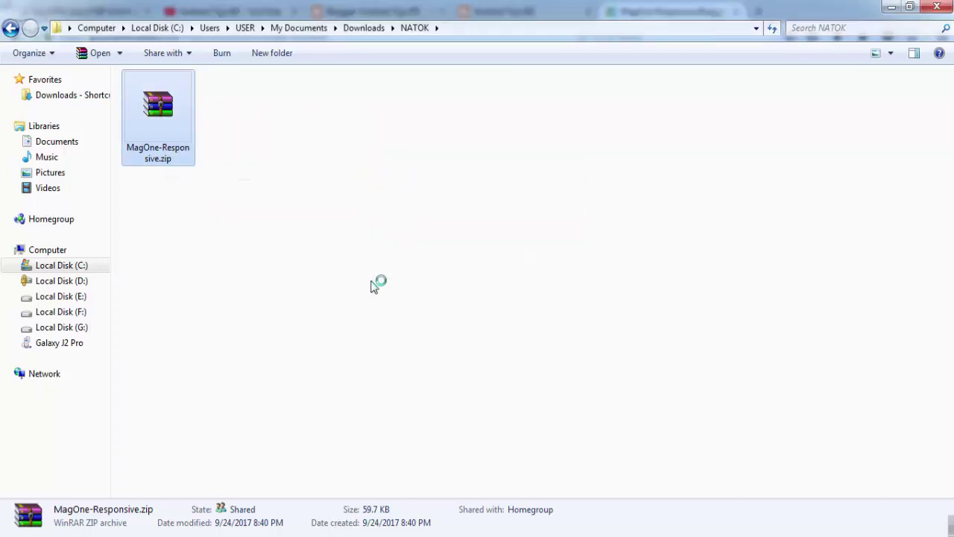
left_click(327, 265)
right_click(292, 267)
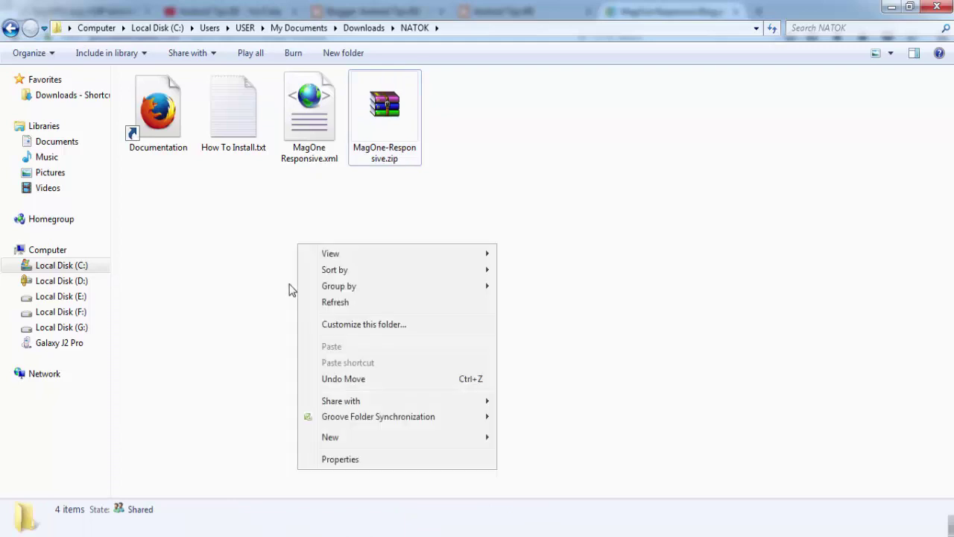
left_click(318, 309)
right_click(324, 253)
left_click(373, 304)
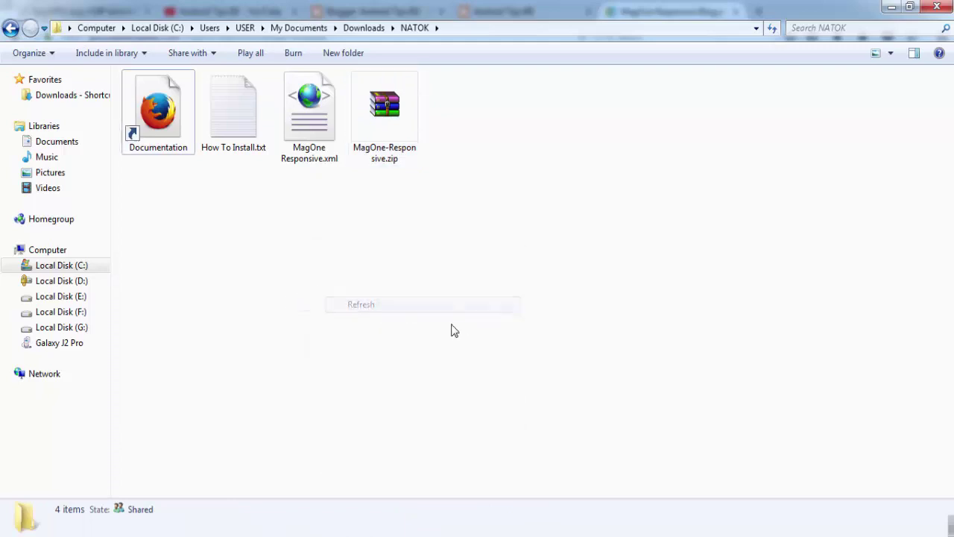
Step: Examine the extracted files: the Documentation shortcut, How To Install.txt and the MagOne Responsive.xml template file
left_click(164, 123)
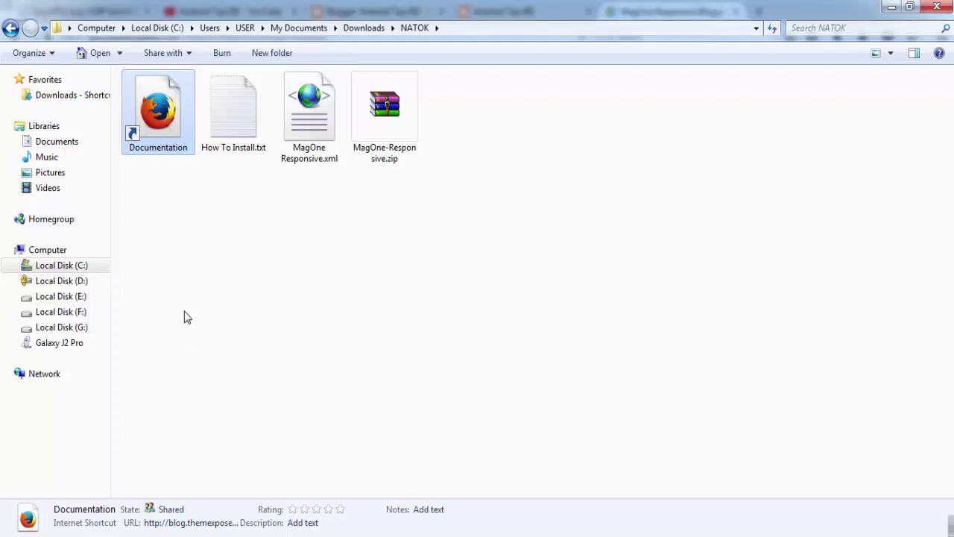
left_click(213, 131)
left_click(146, 134)
left_click(216, 146)
left_click(160, 143)
left_click(239, 126)
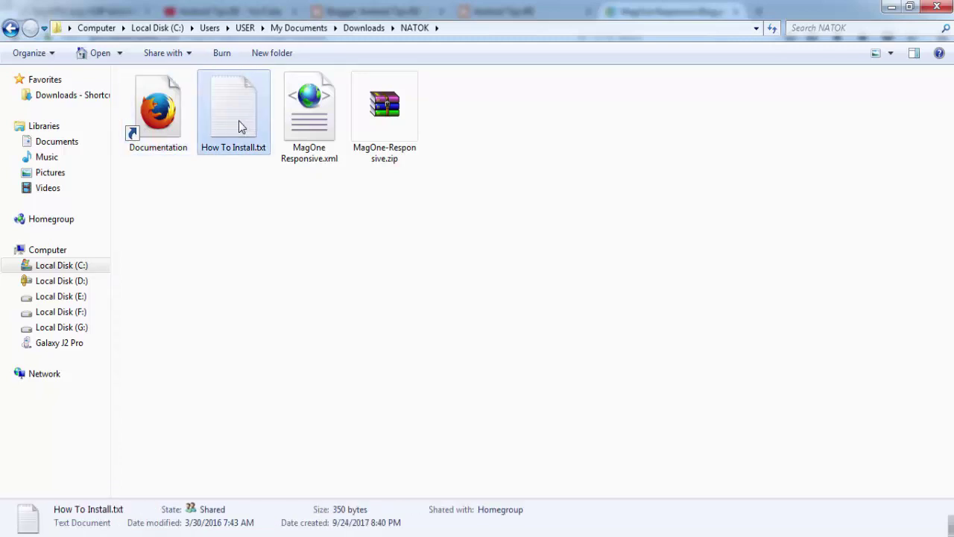
left_click(309, 119)
left_click(170, 132)
left_click(252, 147)
left_click(302, 153)
left_click(381, 140)
left_click(300, 158)
left_click(224, 142)
left_click(146, 138)
left_click(230, 129)
left_click(313, 135)
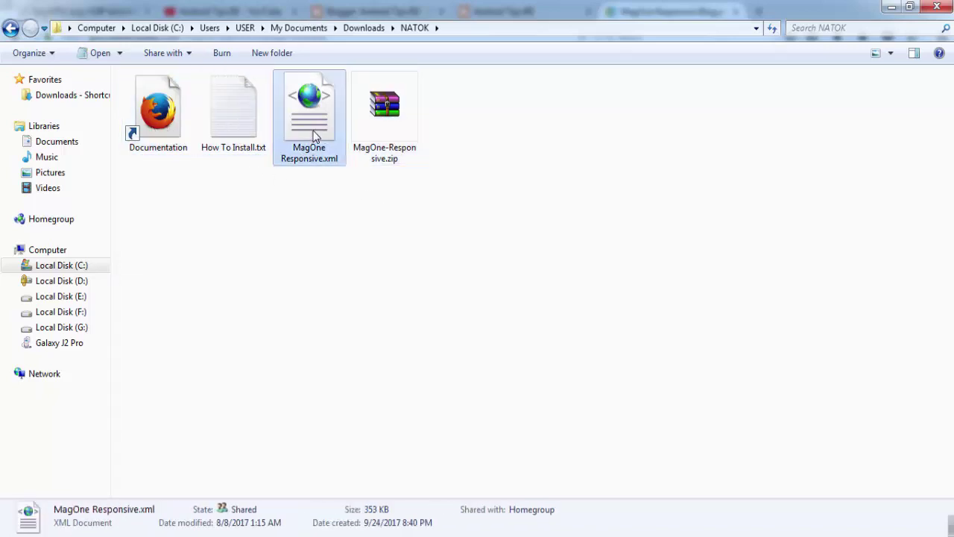
left_click(245, 143)
left_click(313, 145)
left_click(239, 131)
left_click(317, 147)
left_click(160, 134)
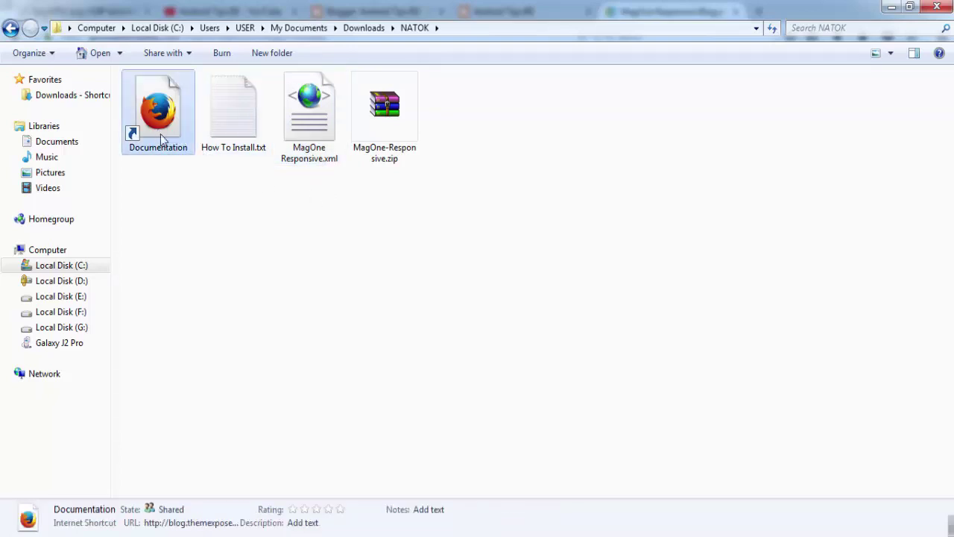
left_click(309, 132)
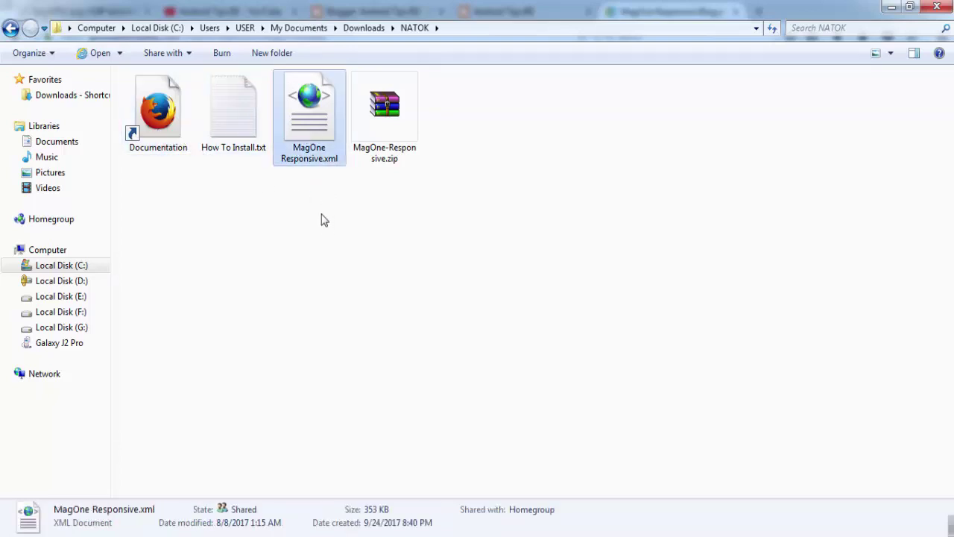
left_click(235, 143)
left_click(312, 126)
left_click(231, 127)
left_click(311, 127)
left_click(228, 127)
left_click(318, 134)
left_click(249, 137)
left_click(318, 134)
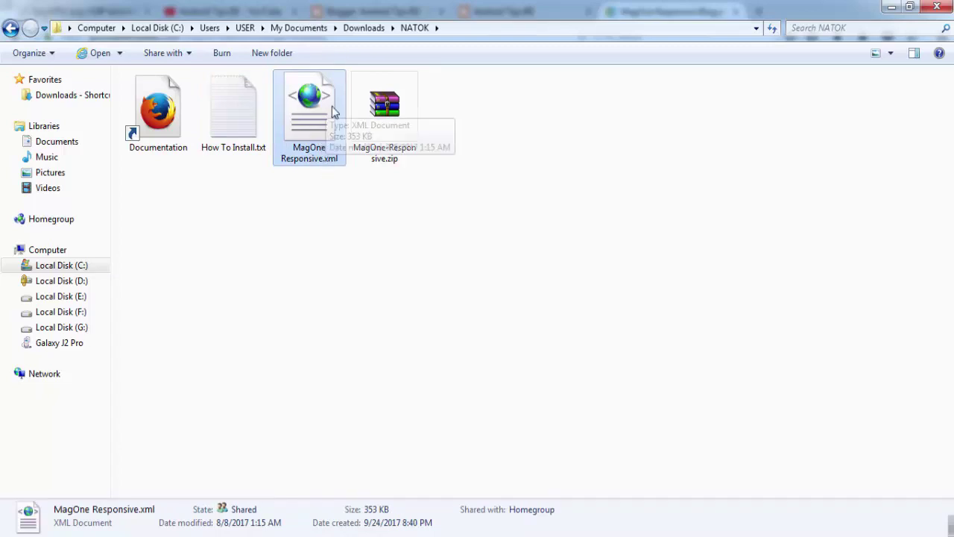
Step: Switch to the Blogger dashboard in Firefox and download a backup of the blog's current theme from its Backup / Restore options
key("alt+Tab")
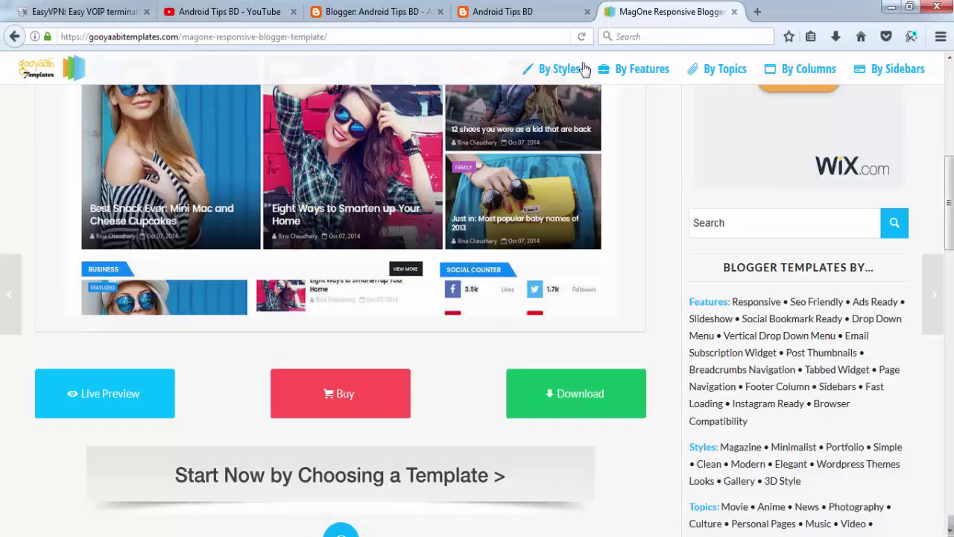
left_click(402, 12)
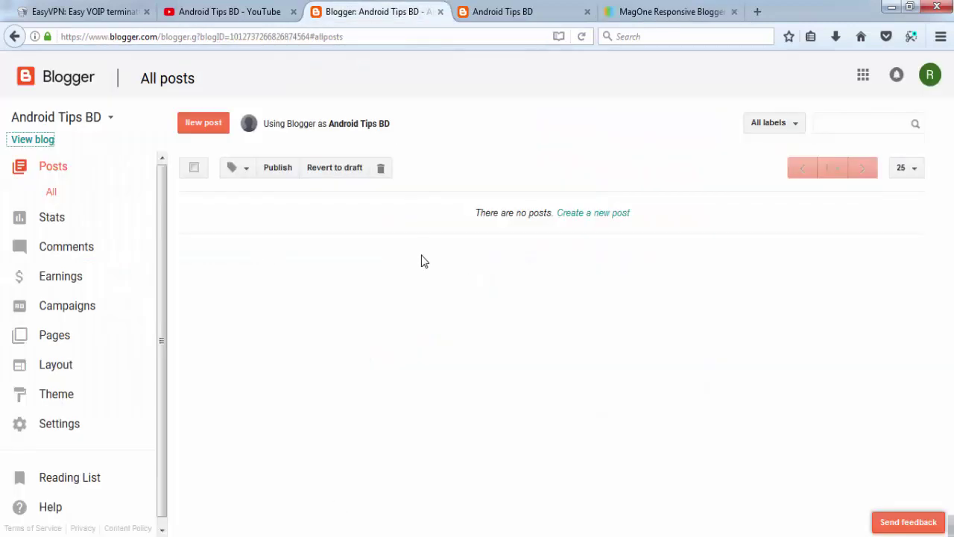
scroll(100, 279, "down", 1)
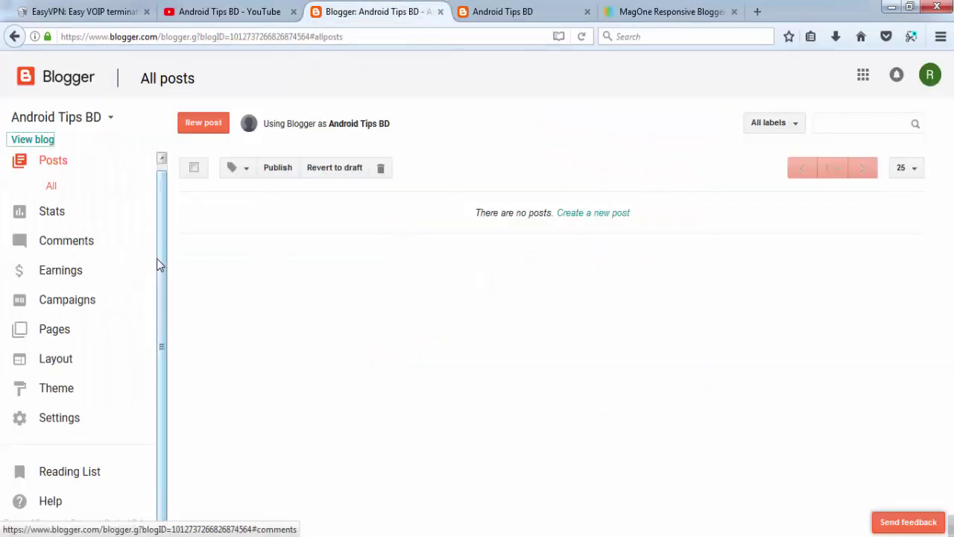
left_click(70, 393)
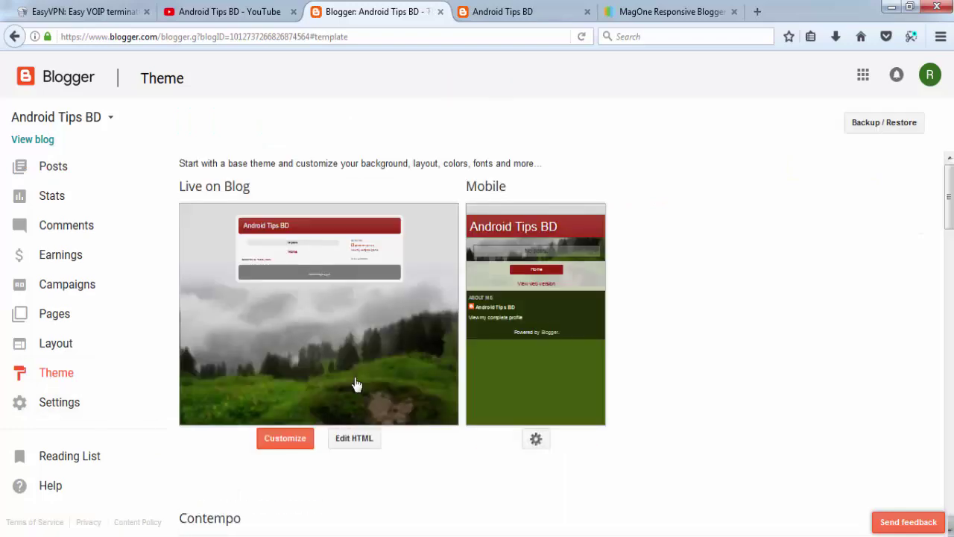
left_click(878, 131)
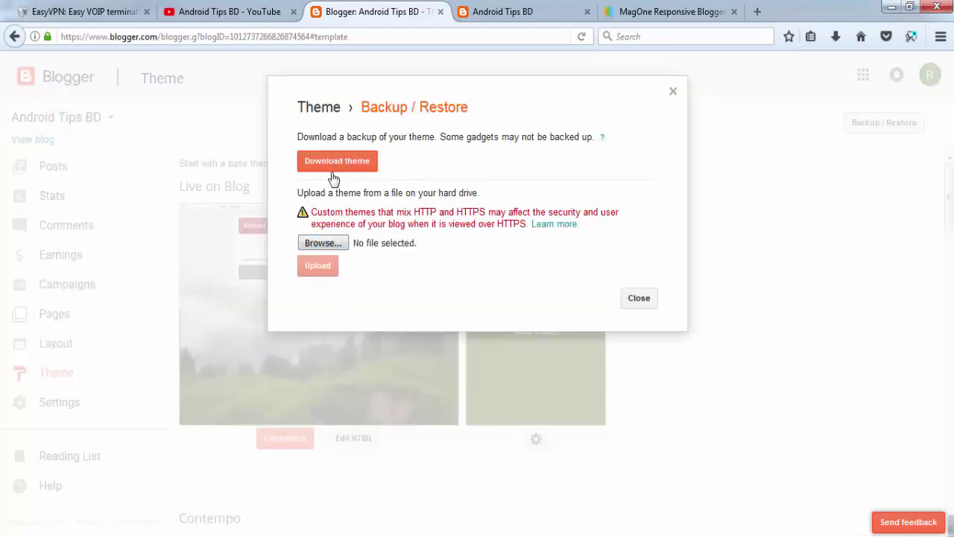
left_click(313, 160)
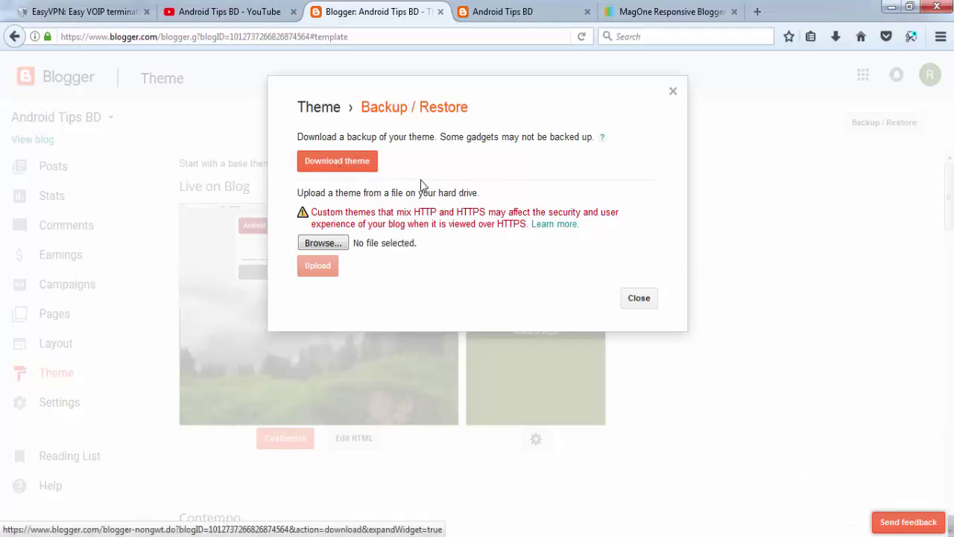
Step: Check the live blog's current look, then save a backup of its theme as an XML file
left_click(501, 12)
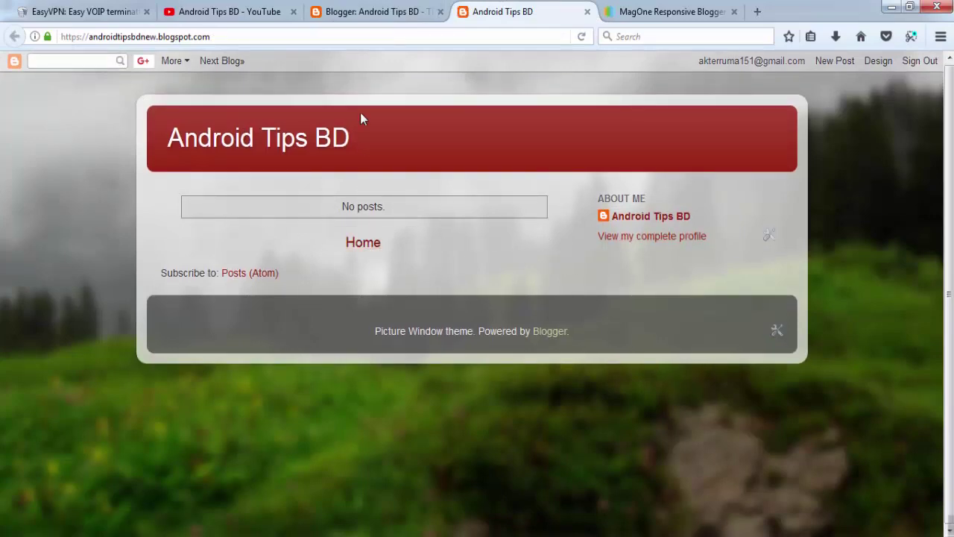
left_click(357, 12)
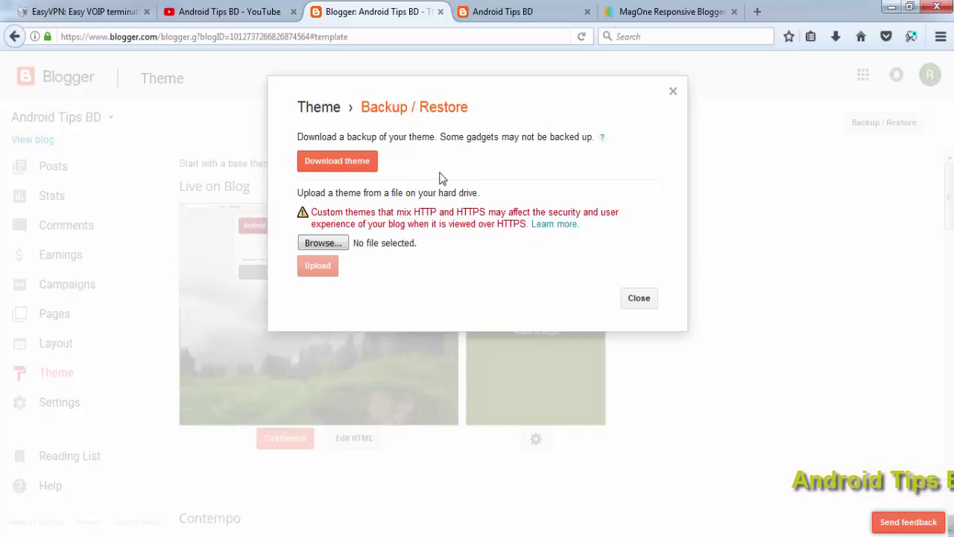
left_click(343, 167)
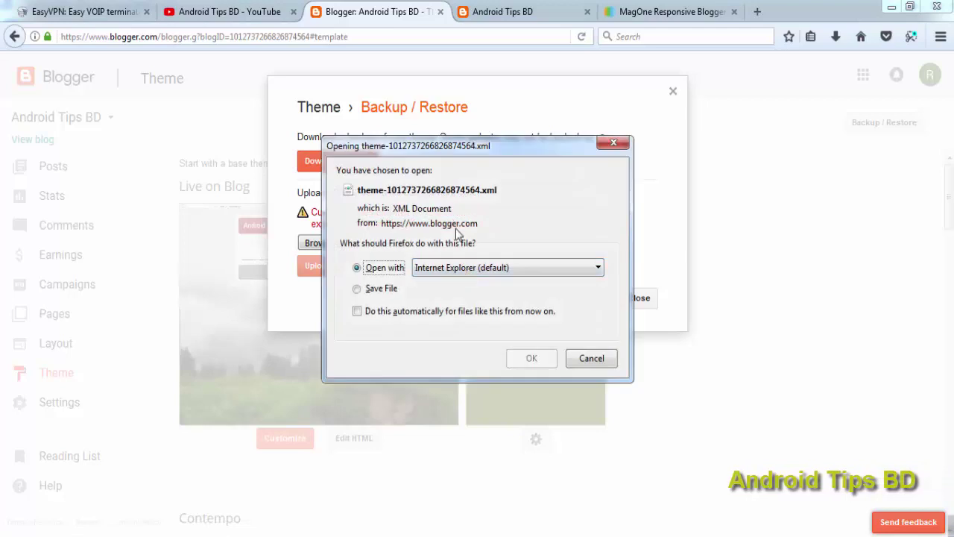
left_click(357, 289)
left_click(532, 357)
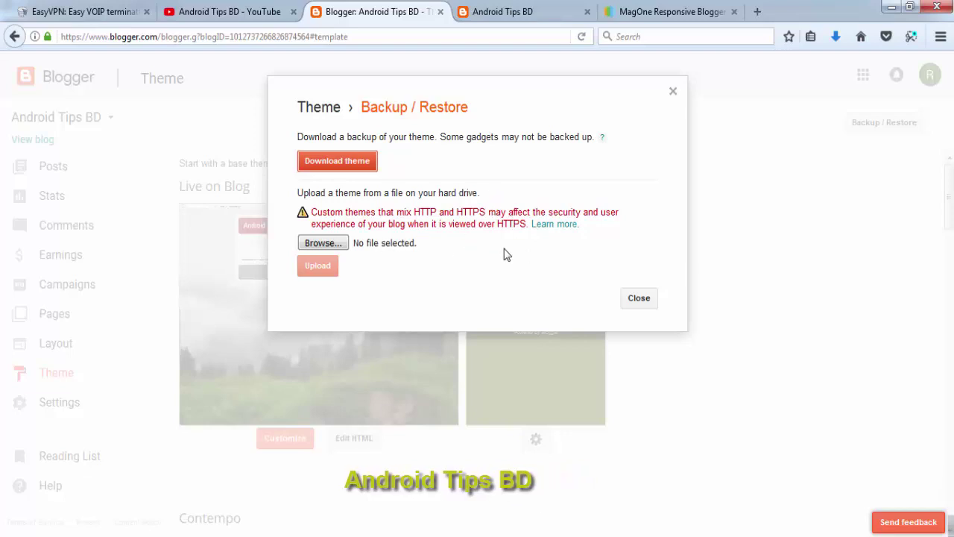
Step: Choose MagOne Responsive.xml from the NATOK folder in Downloads and upload it as the blog's theme
left_click(323, 243)
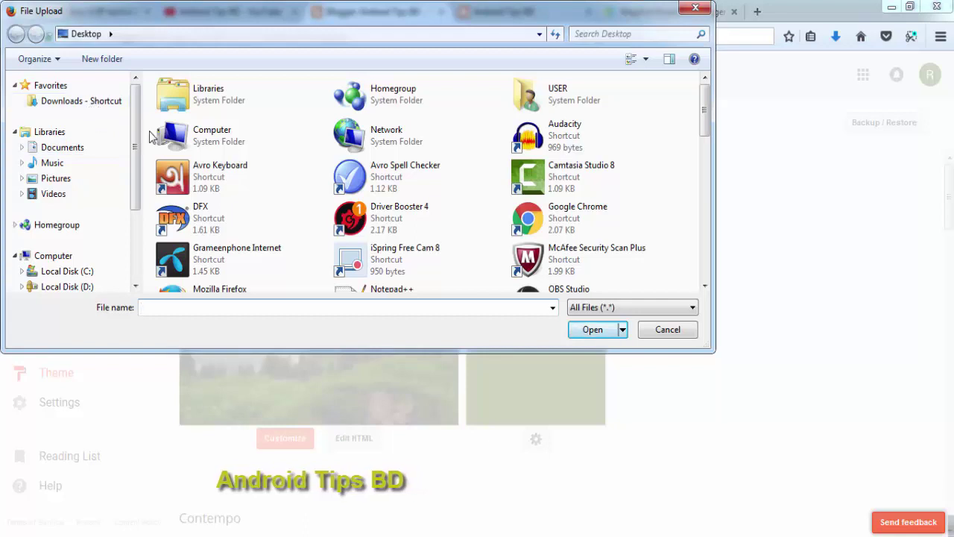
scroll(130, 184, "down", 3)
scroll(130, 119, "up", 3)
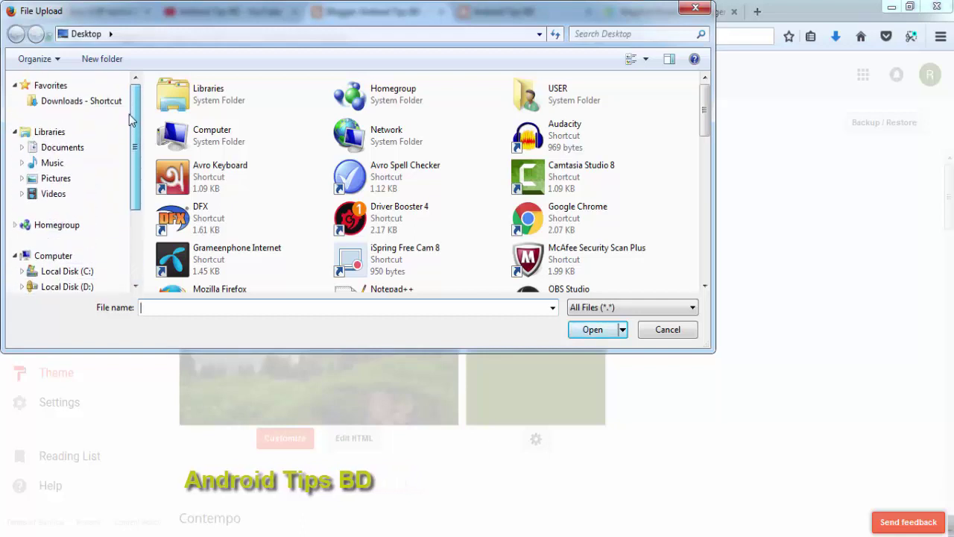
left_click(75, 102)
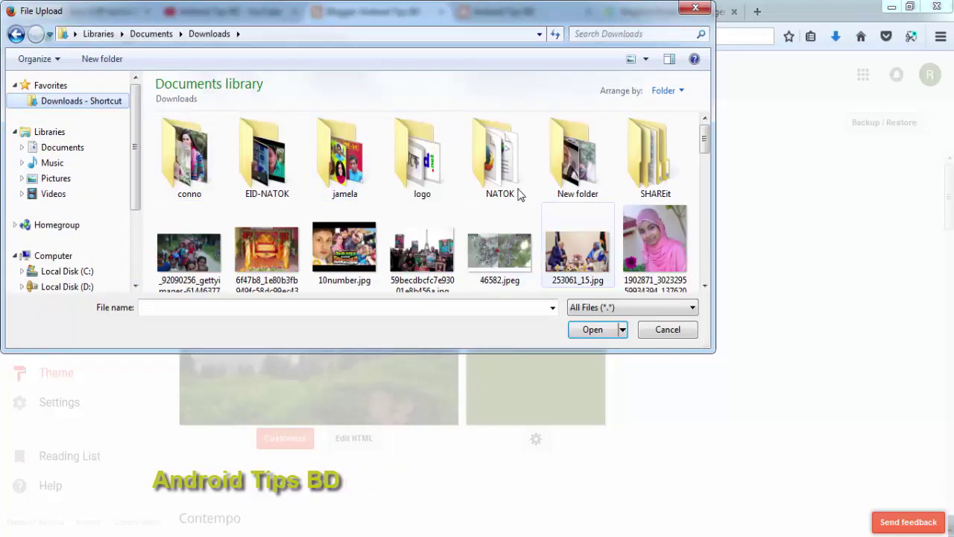
double_click(498, 155)
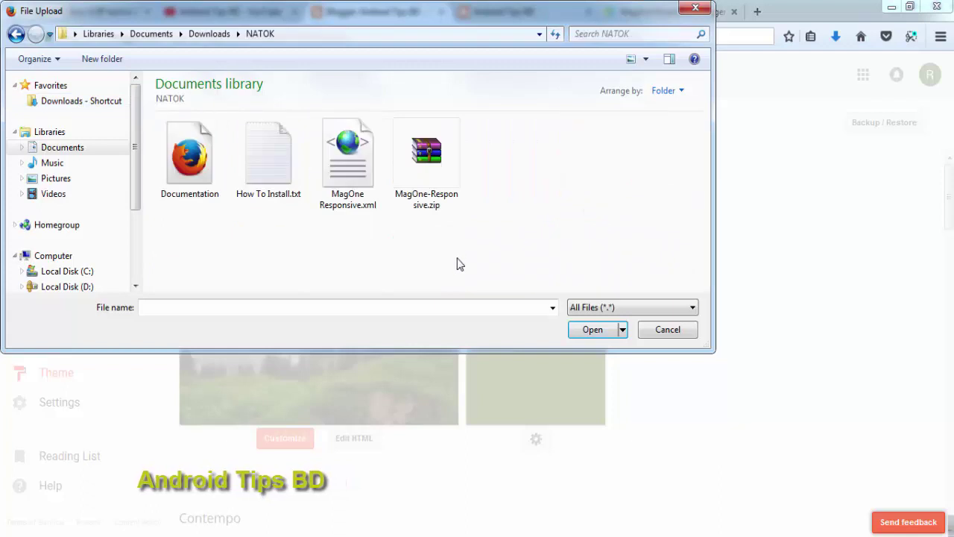
left_click(429, 180)
left_click(348, 179)
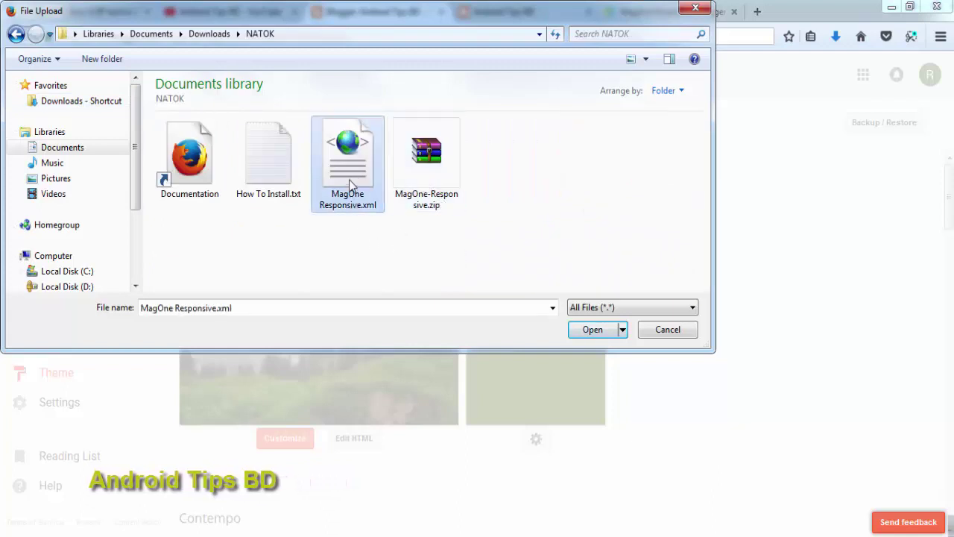
left_click(597, 332)
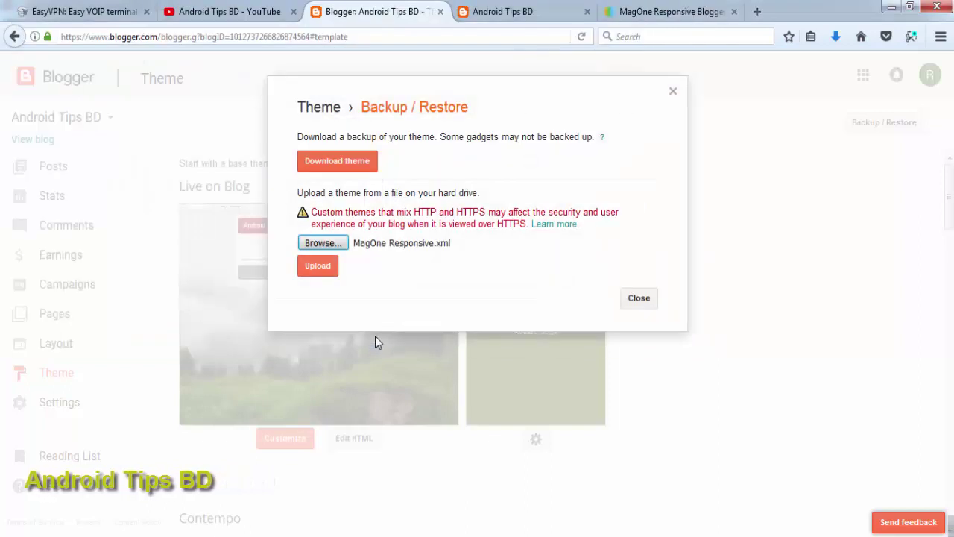
left_click(319, 274)
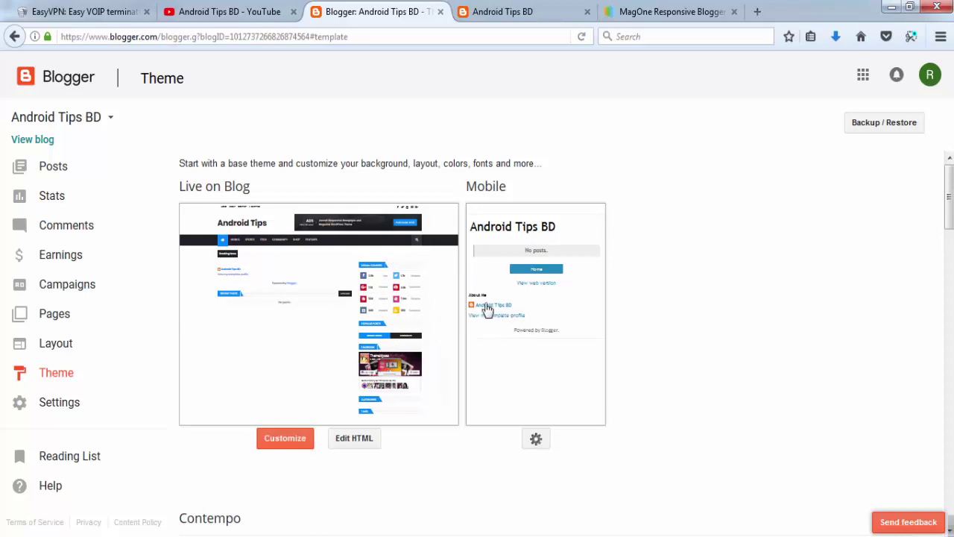
Step: Reload the live Android Tips BD blog to view it with the uploaded theme
left_click(521, 12)
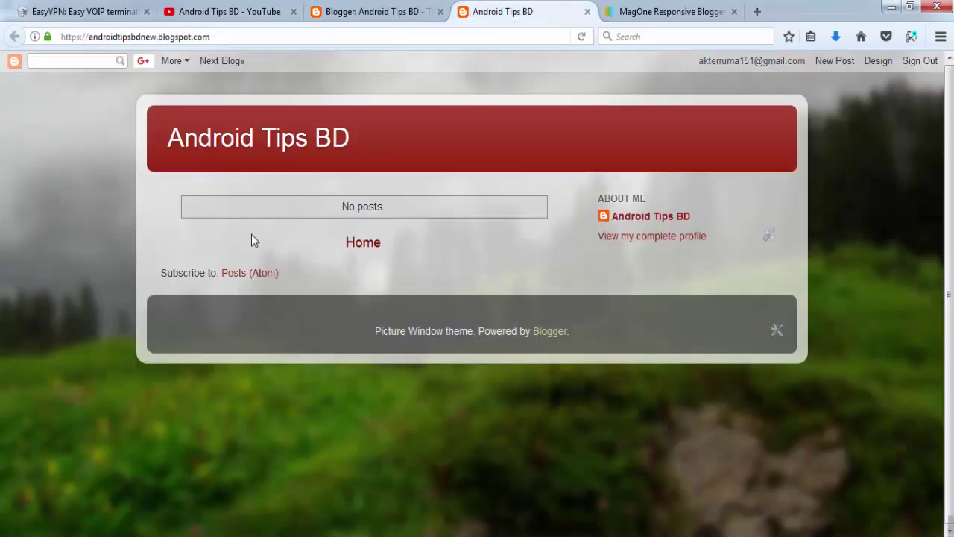
right_click(446, 247)
left_click(530, 262)
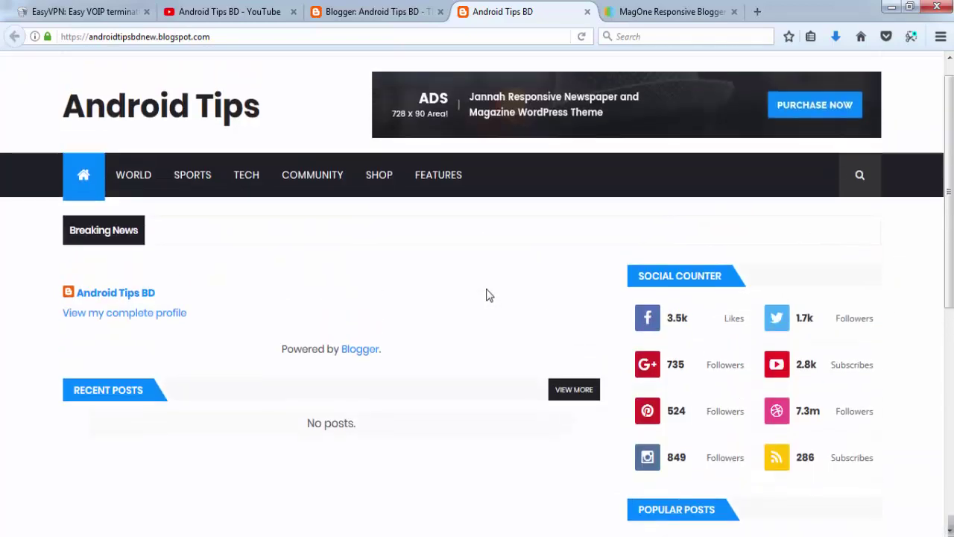
Step: Open the blog's Layout in Blogger and examine the theme's gadget sections from the Favicon to the Social Footer
left_click(375, 8)
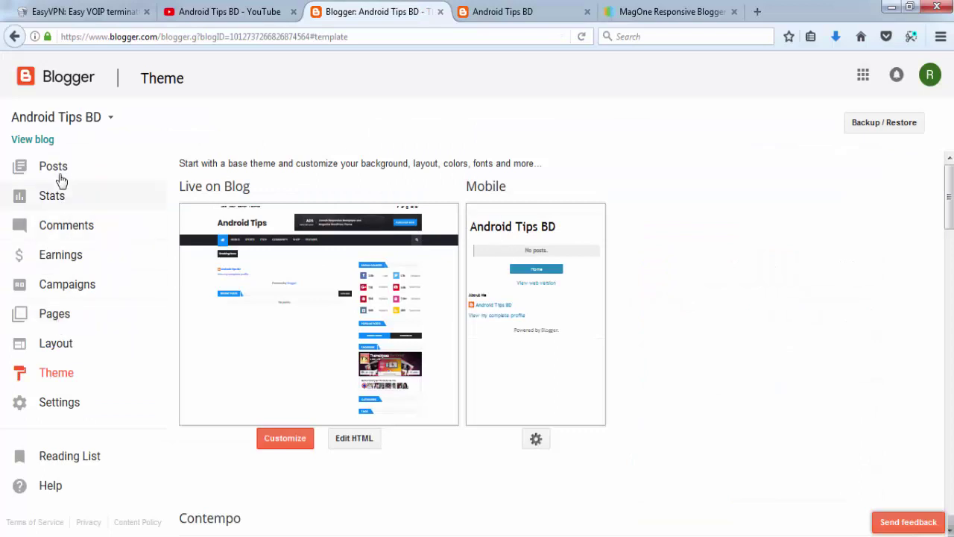
left_click(66, 351)
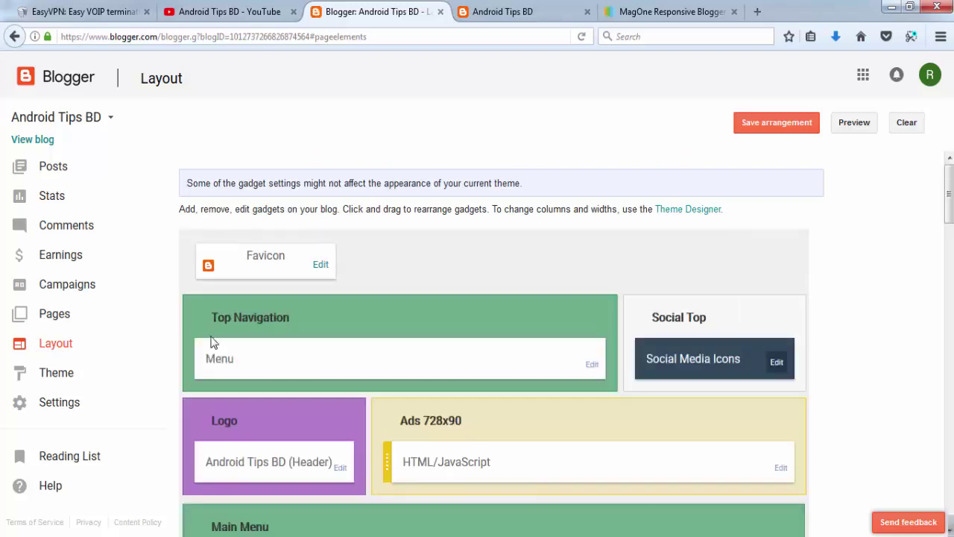
scroll(426, 309, "down", 10)
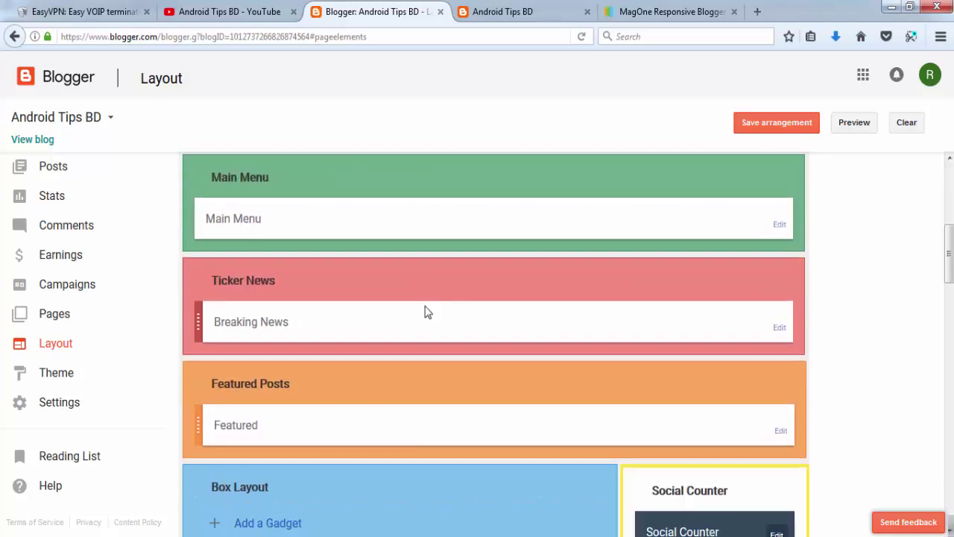
scroll(425, 310, "down", 10)
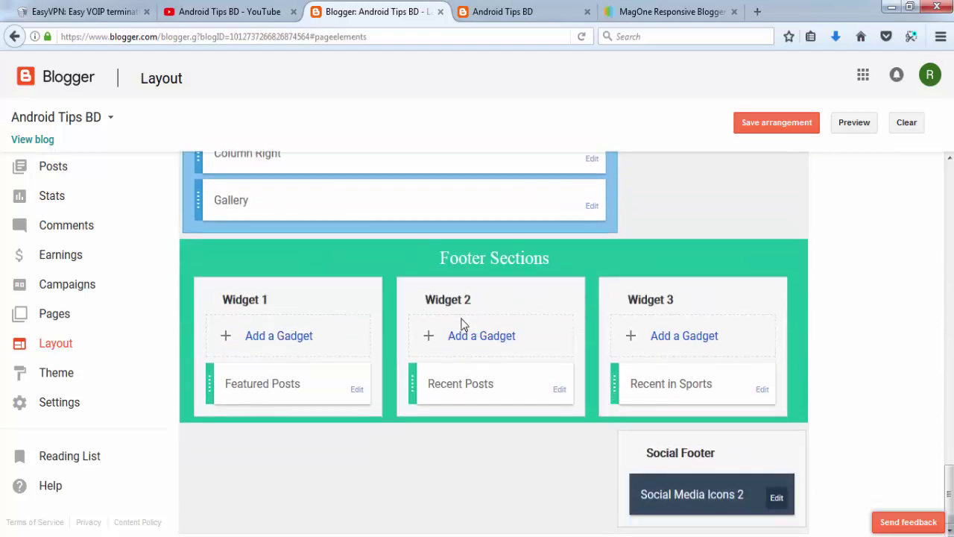
scroll(460, 324, "up", 3)
scroll(459, 318, "up", 15)
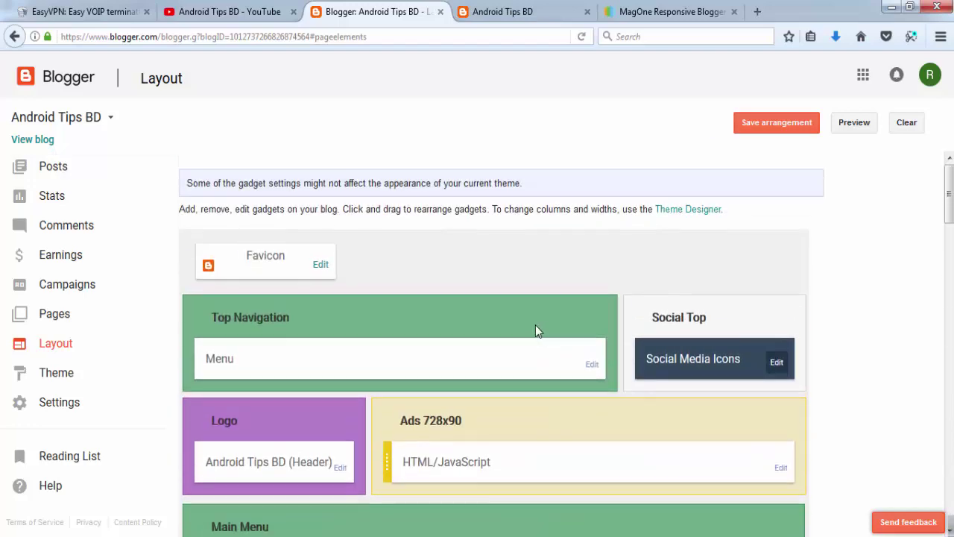
scroll(499, 301, "down", 7)
scroll(512, 296, "down", 20)
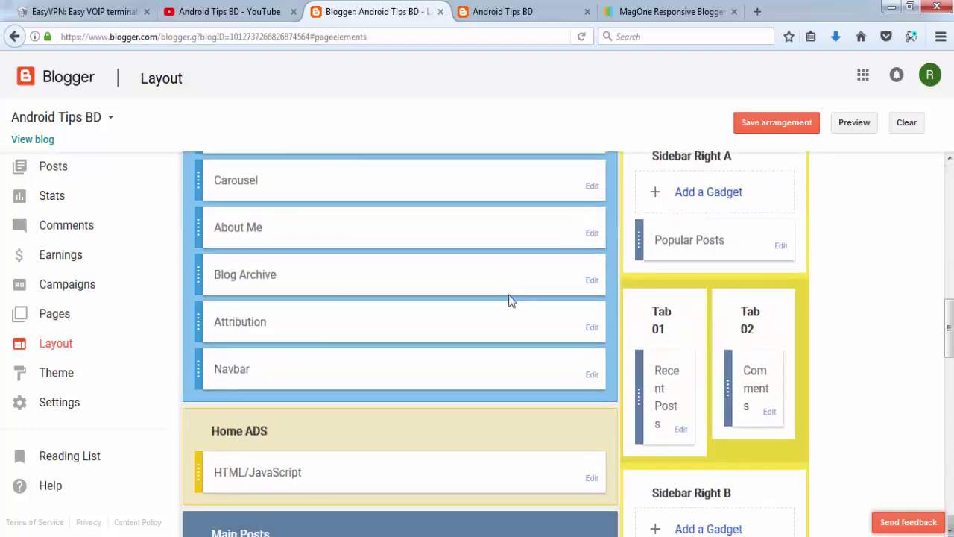
scroll(421, 301, "up", 8)
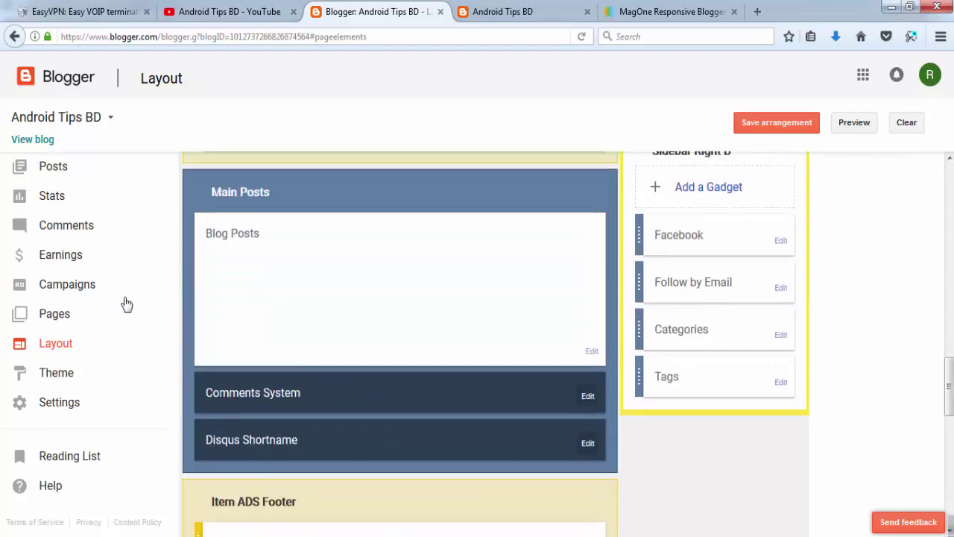
Step: Check the blog's lists of posts and pages in Blogger
left_click(53, 166)
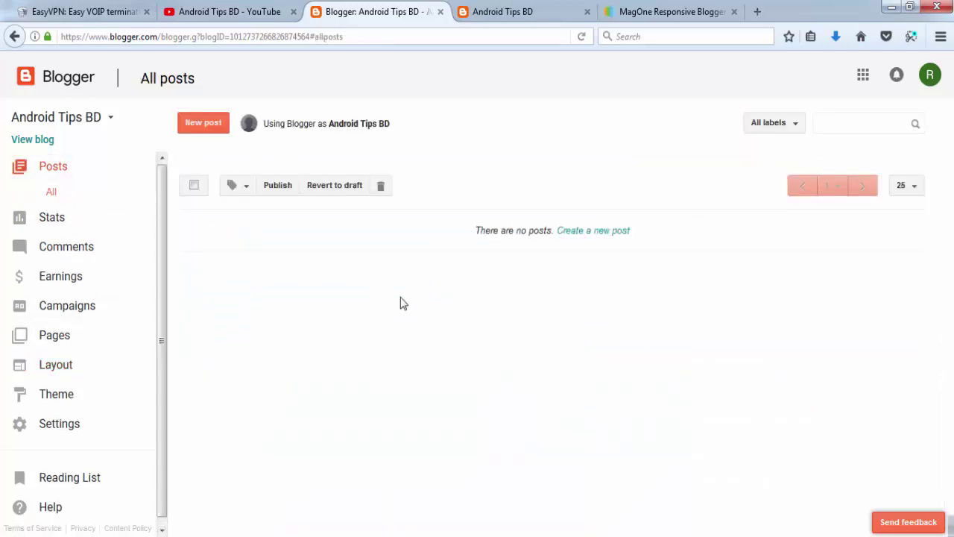
left_click(76, 341)
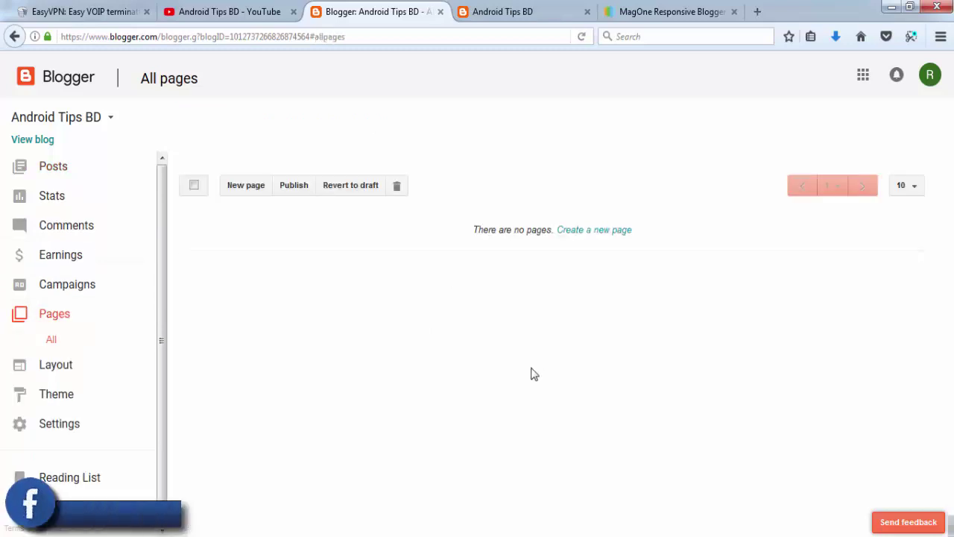
left_click(73, 177)
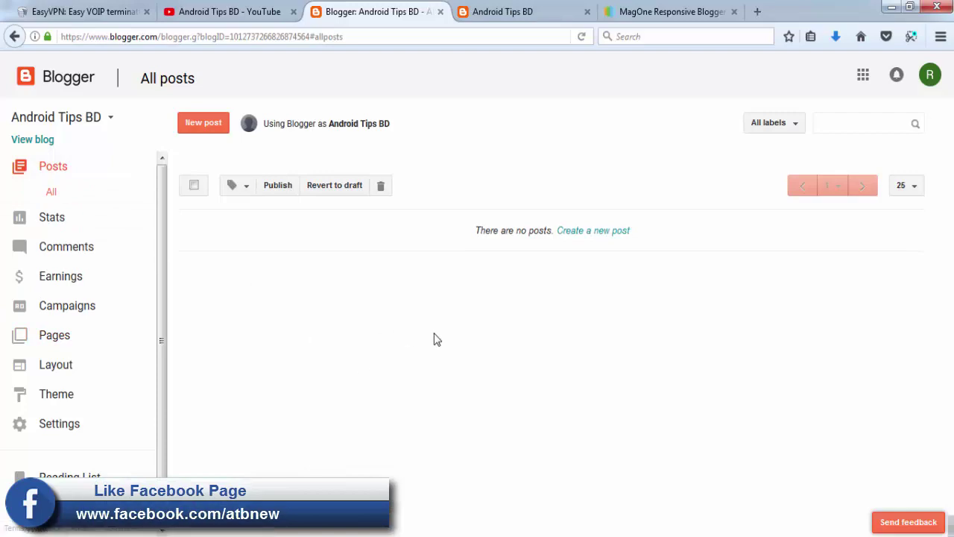
left_click(503, 11)
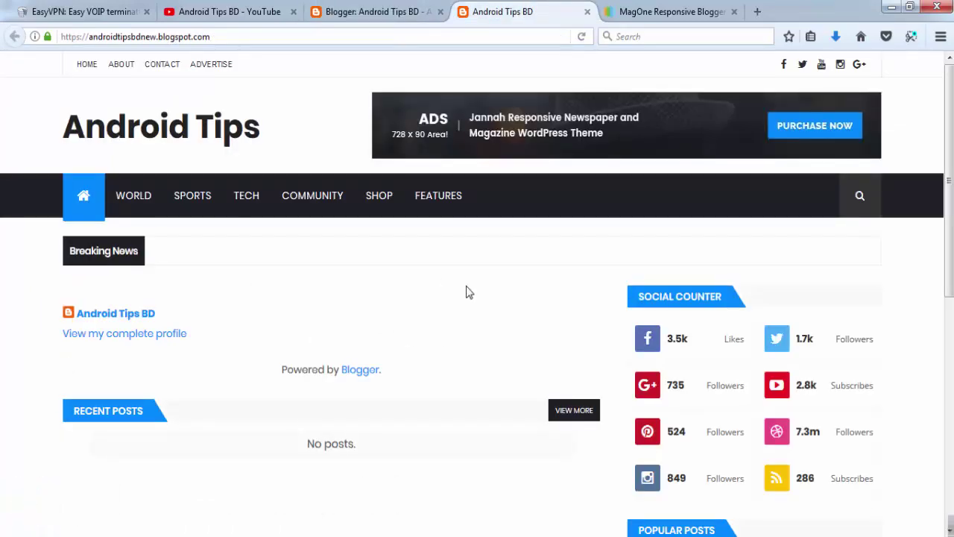
scroll(466, 294, "down", 6)
scroll(469, 296, "up", 6)
left_click(149, 36)
right_click(156, 35)
left_click(168, 80)
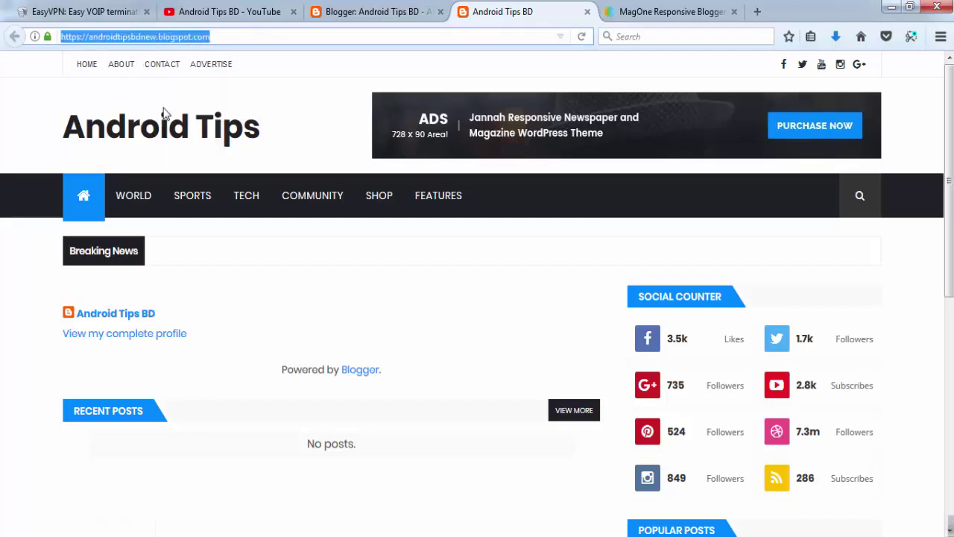
left_click(104, 100)
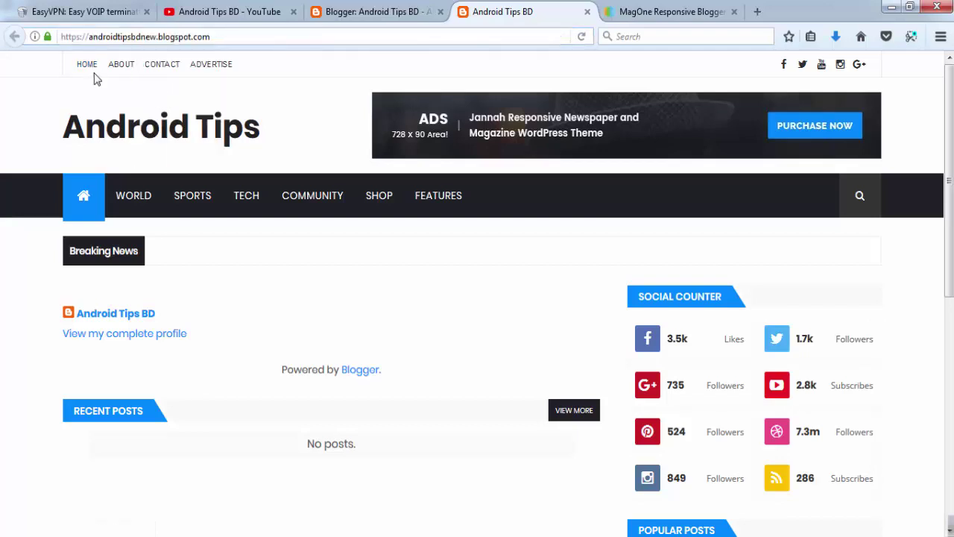
Step: Compare the blog's Layout with the live top menu, and open the Menu gadget in Top Navigation for editing
left_click(355, 9)
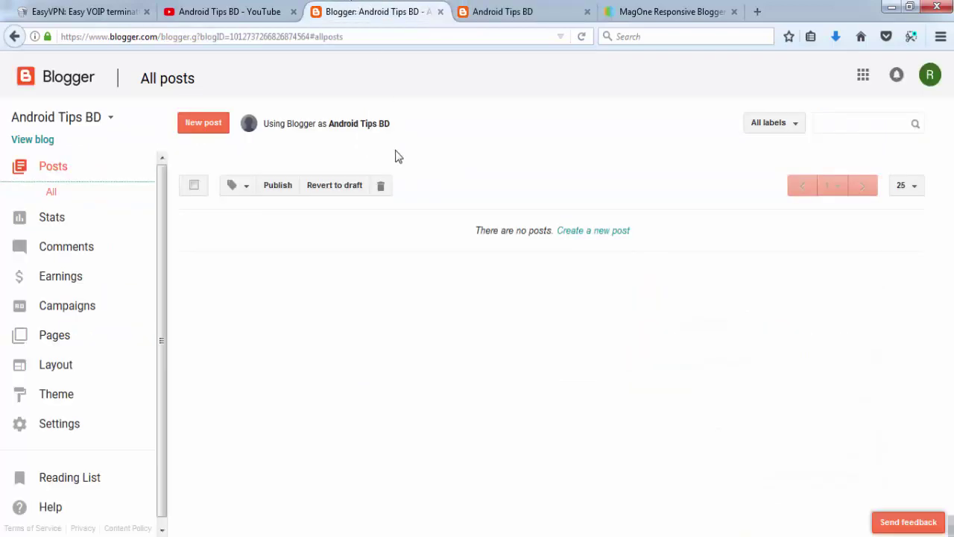
left_click(65, 365)
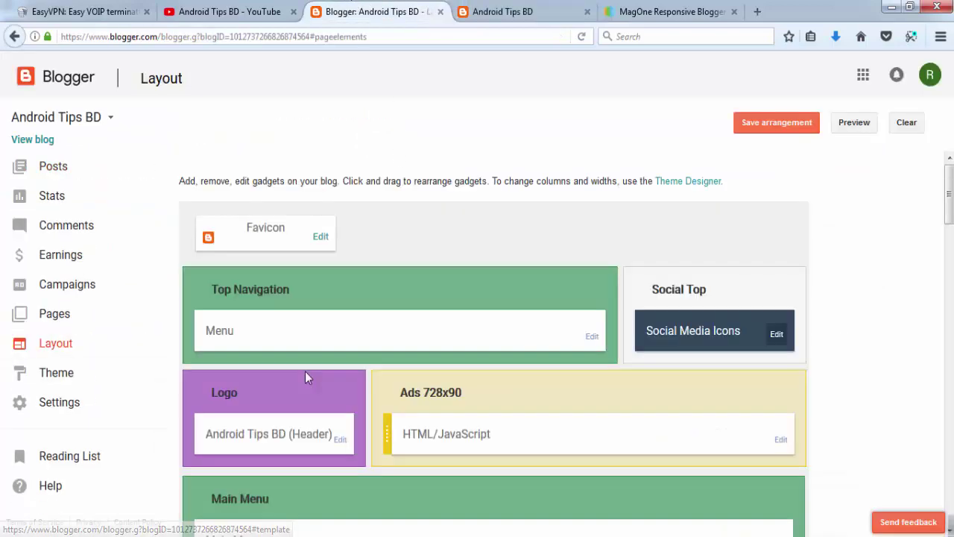
left_click(503, 9)
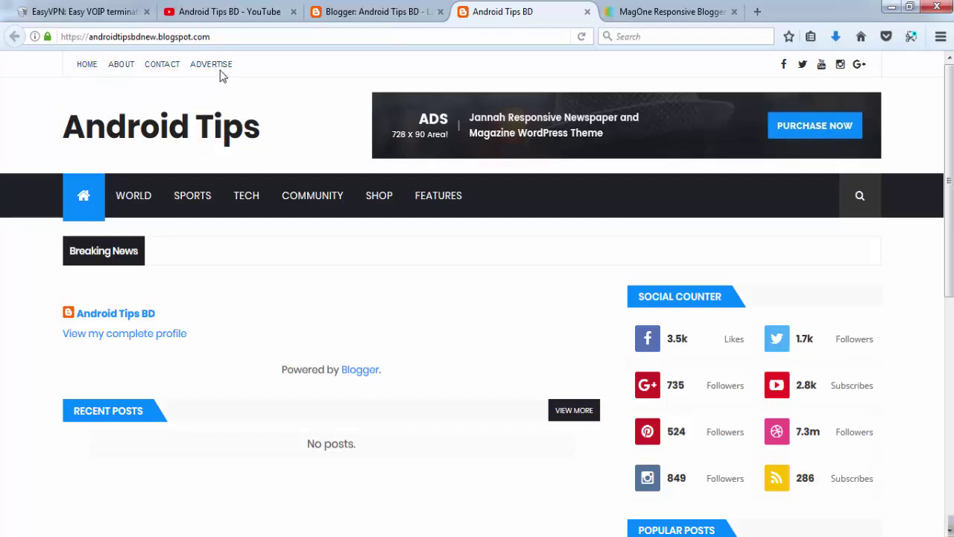
left_click(372, 11)
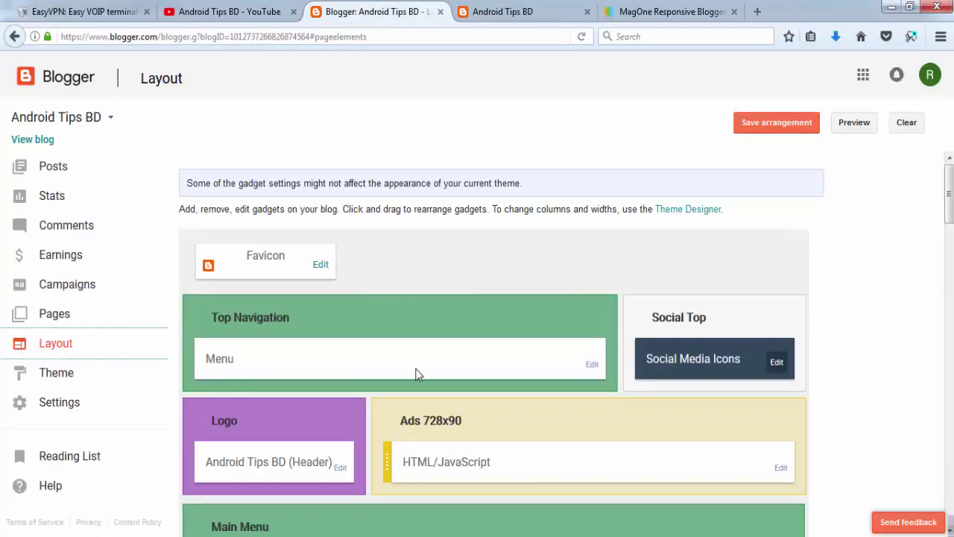
left_click(592, 365)
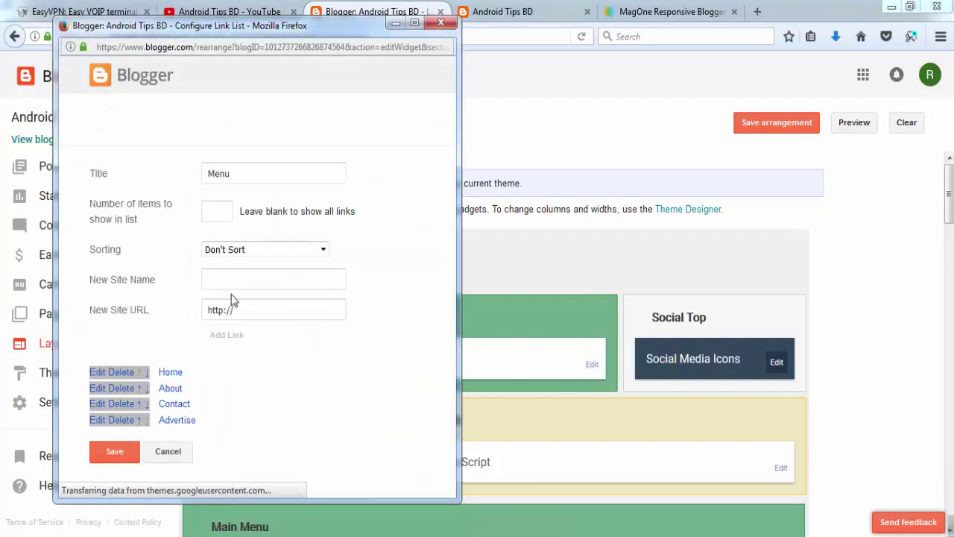
left_click(99, 376)
left_click(287, 400)
key("shift+Left")
key("shift+Left")
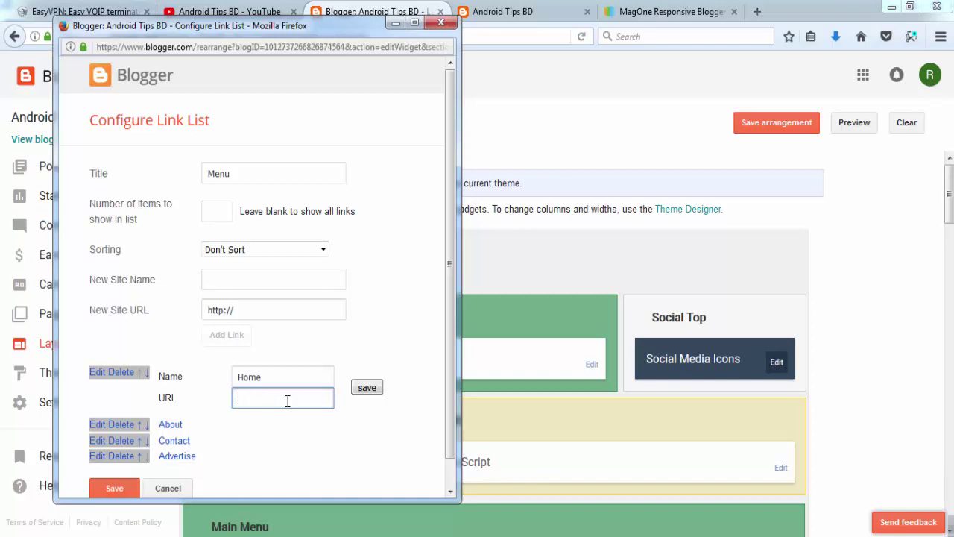
key("ctrl+v")
left_click(366, 389)
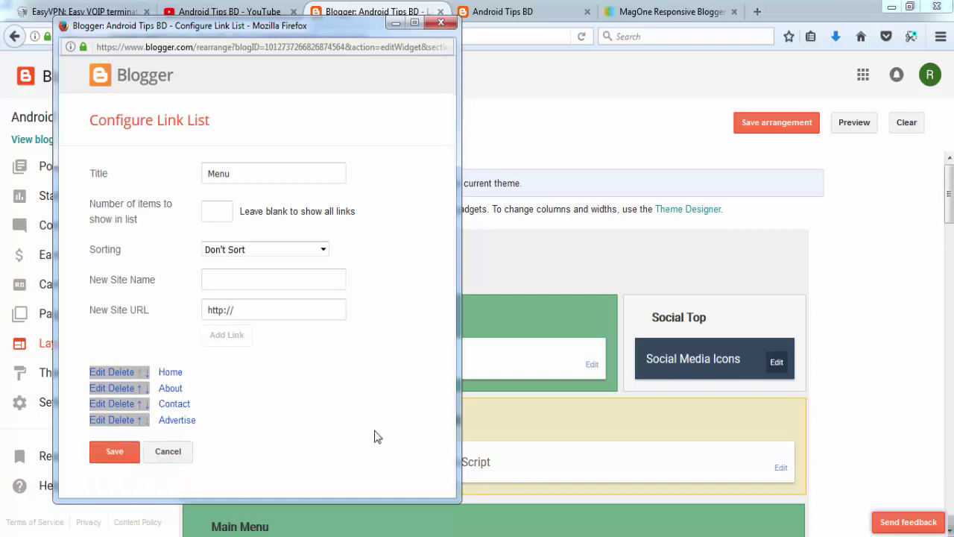
left_click(114, 450)
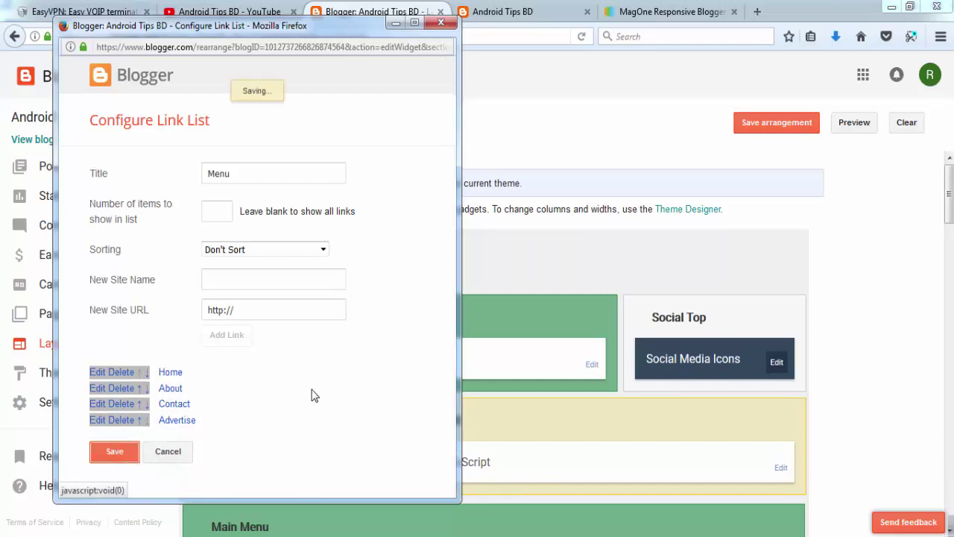
Step: Save the layout arrangement and return to the live blog to check its top menu
left_click(760, 124)
key("ctrl+Tab")
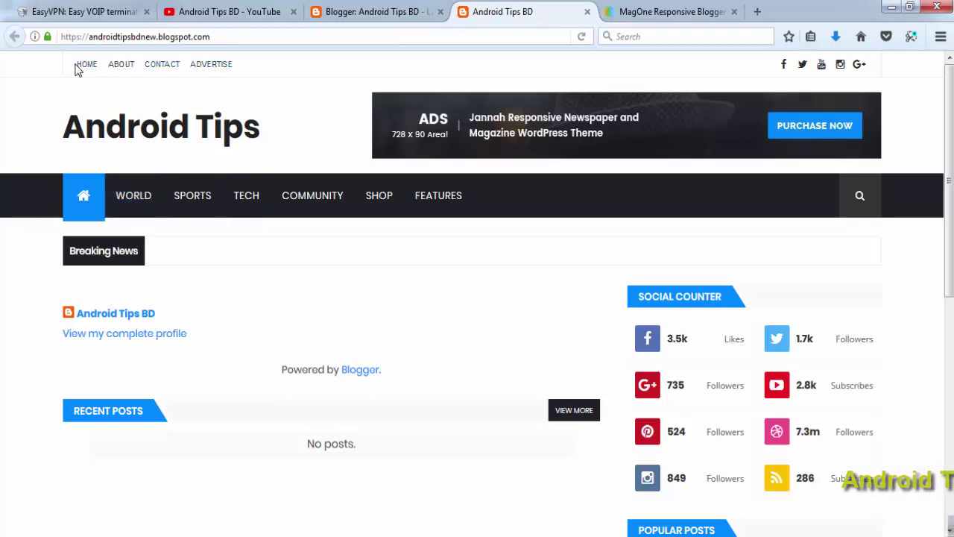
Step: Check the Home links on the live blog, then open the blog's Pages list in Blogger
left_click(84, 195)
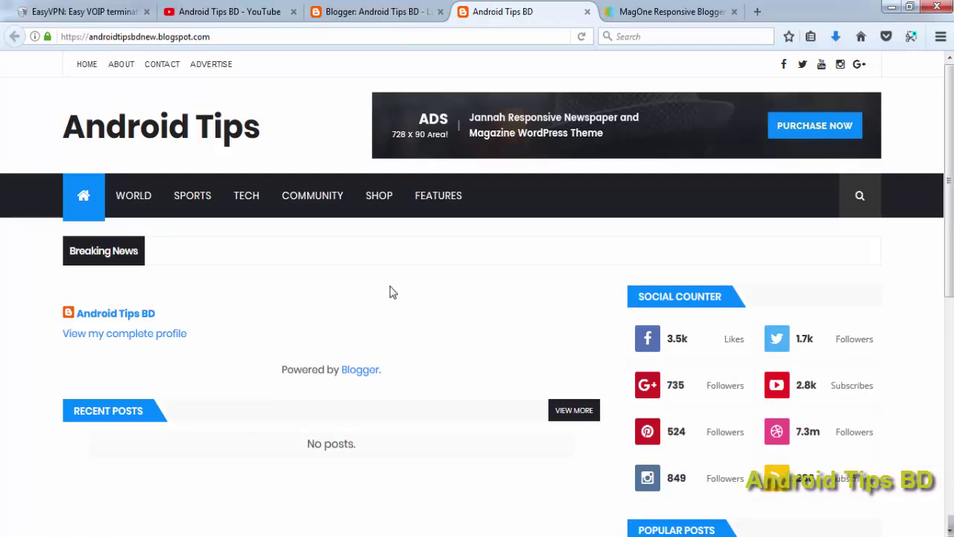
left_click(86, 65)
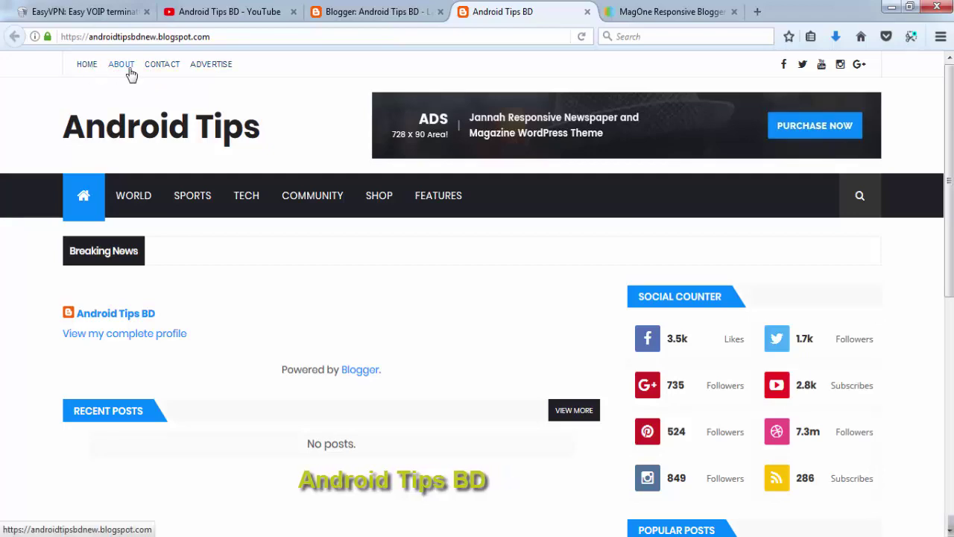
left_click(373, 11)
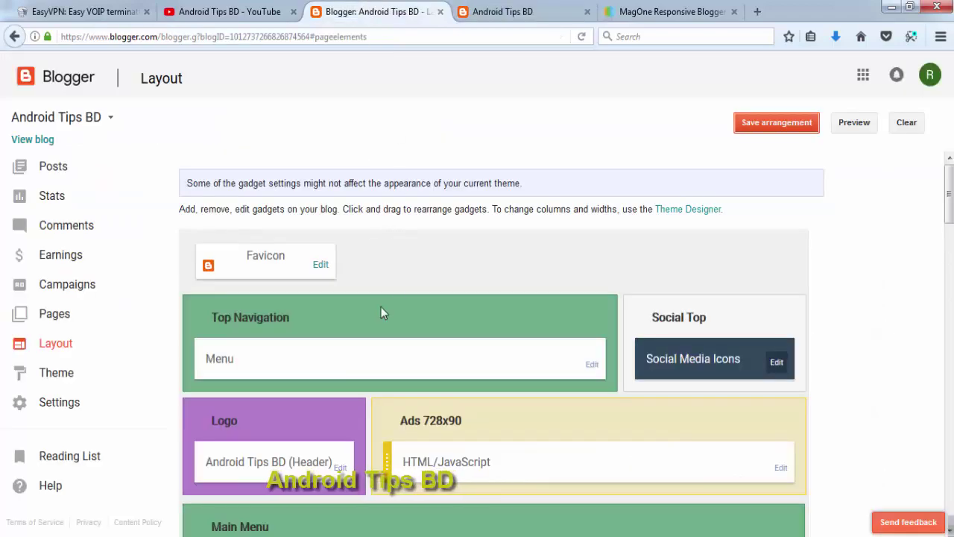
left_click(502, 12)
left_click(368, 12)
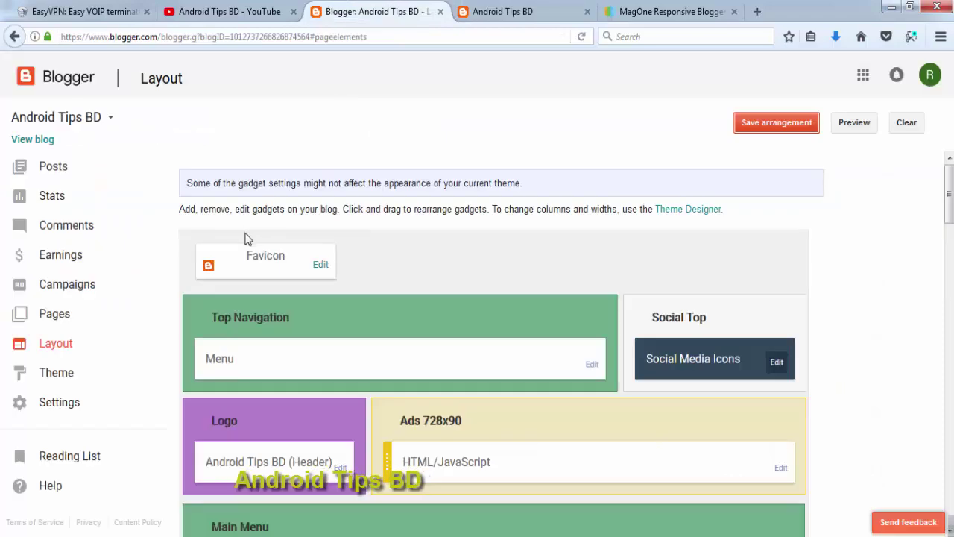
scroll(224, 253, "down", 3)
scroll(371, 305, "up", 3)
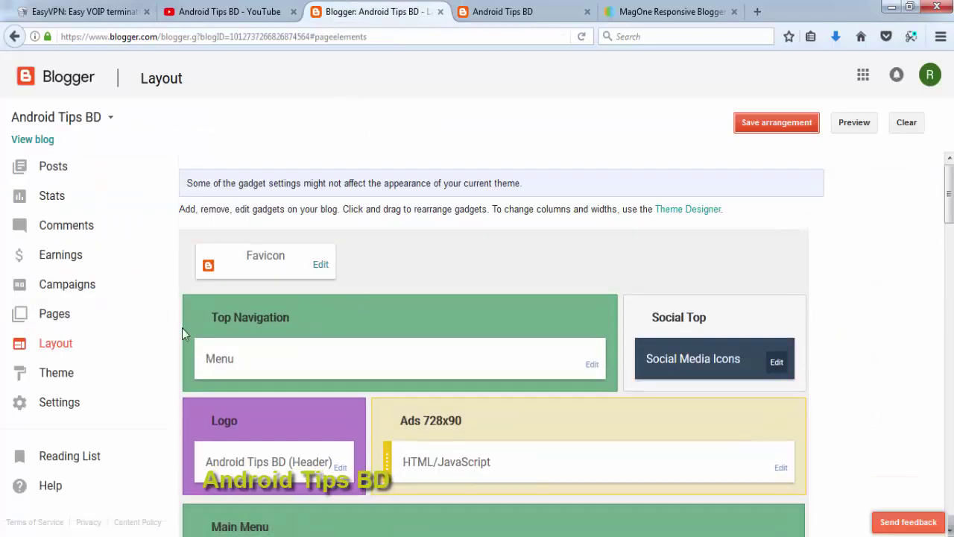
left_click(102, 321)
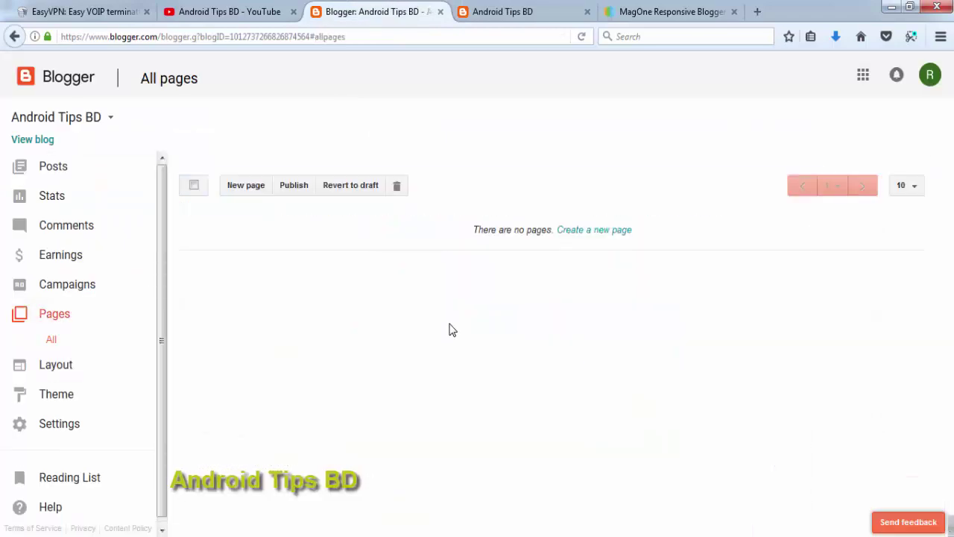
Step: Copy the Home, About, Contact and Advertise names from the live blog's top menu
left_click(507, 11)
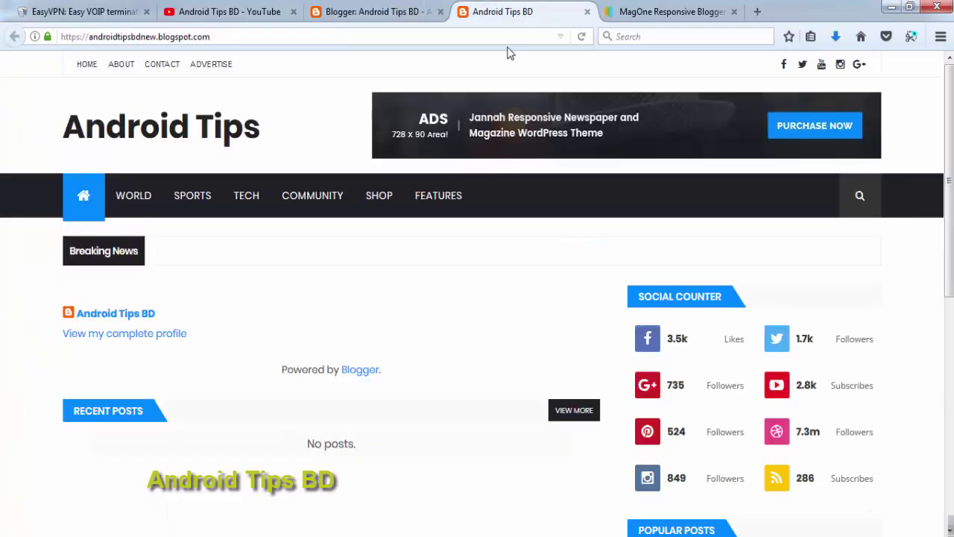
left_click_drag(104, 67, 136, 73)
left_click(100, 64)
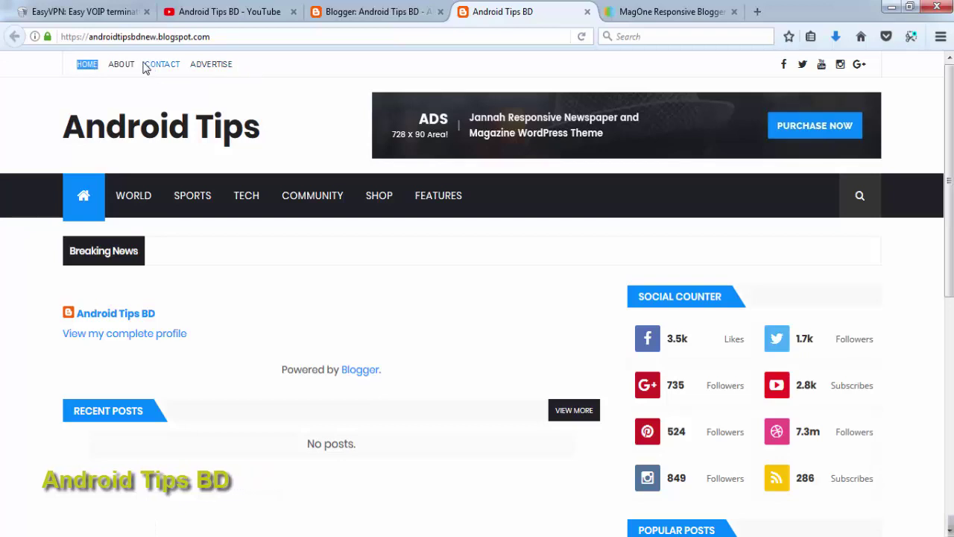
triple_click(227, 71)
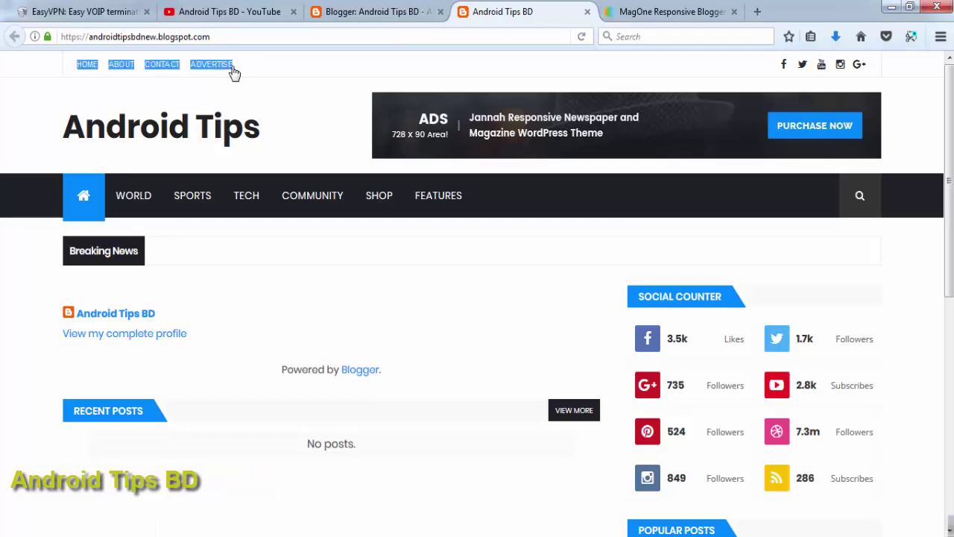
right_click(225, 72)
left_click(257, 131)
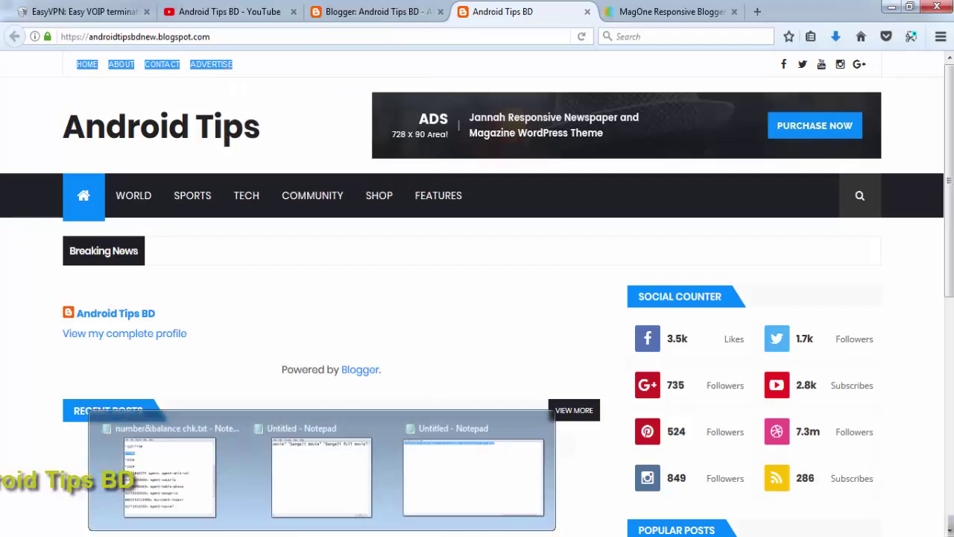
Step: Switch to Notepad and paste the copied menu names into an empty document
key("super")
left_click(75, 93)
right_click(412, 210)
left_click(445, 273)
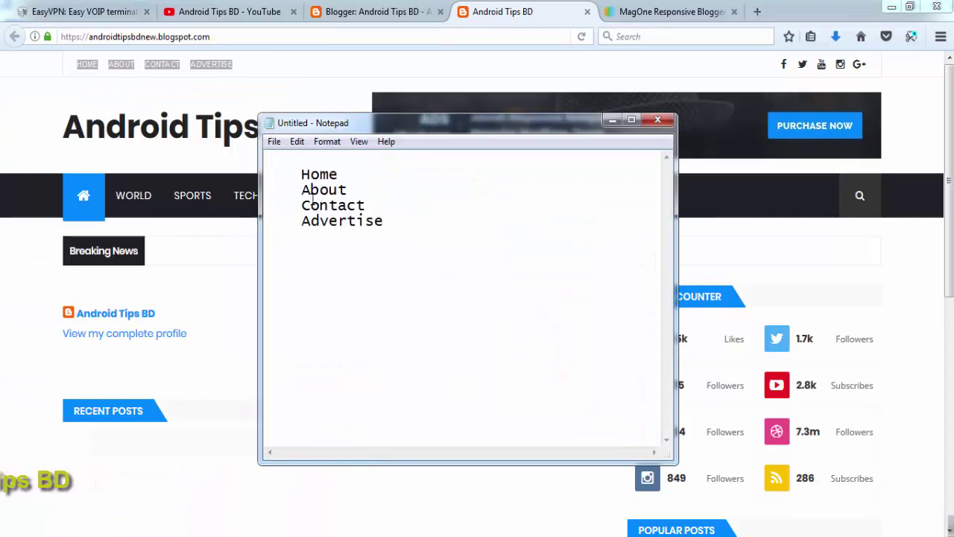
Step: Copy the word About from the Notepad list and create a new Blogger page titled About
double_click(313, 189)
right_click(322, 190)
left_click(373, 238)
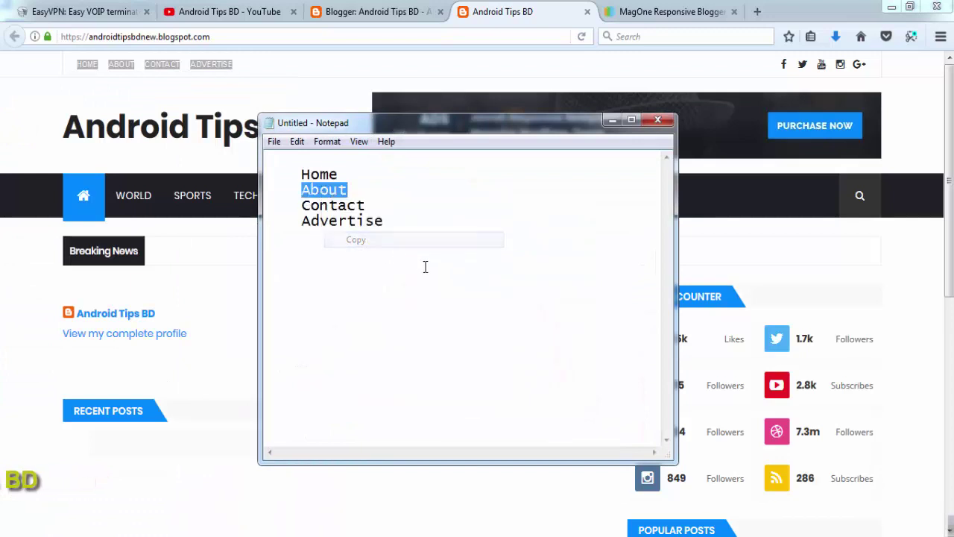
left_click(355, 8)
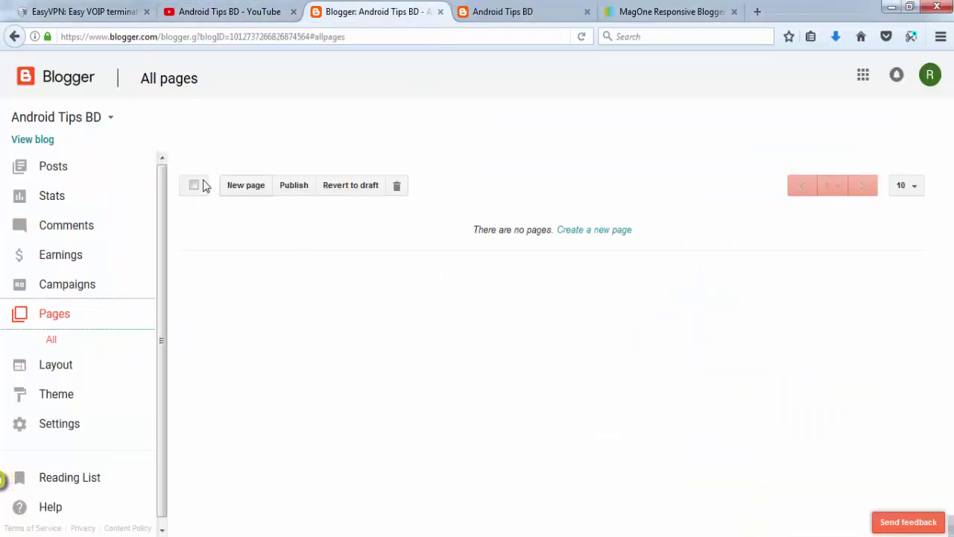
left_click(240, 186)
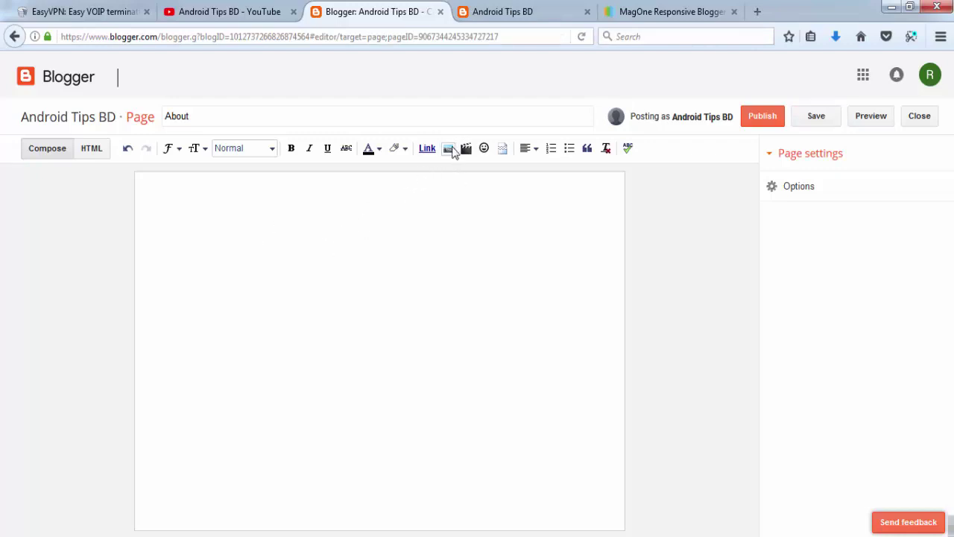
Step: Examine the source options for adding images and videos to the About page, closing both dialogs without inserting anything
left_click(449, 148)
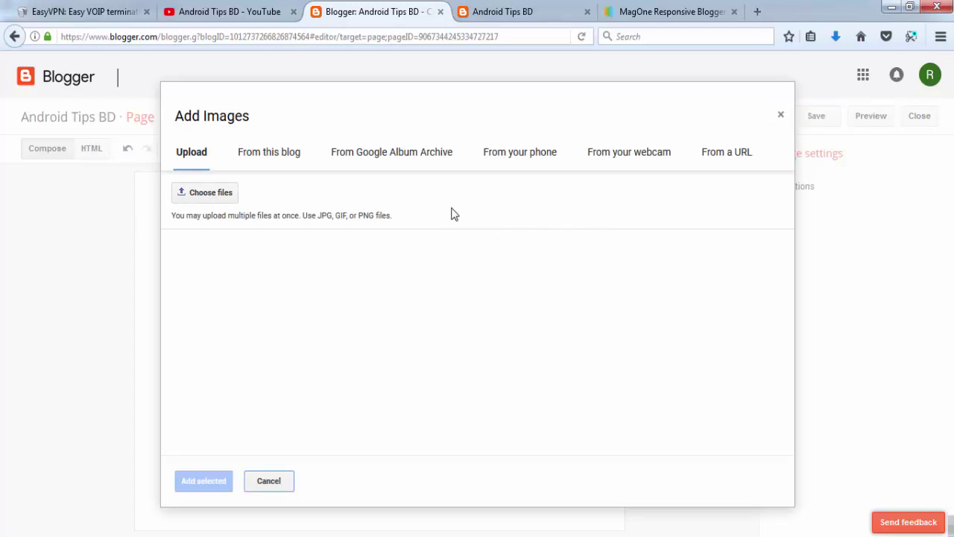
left_click(780, 117)
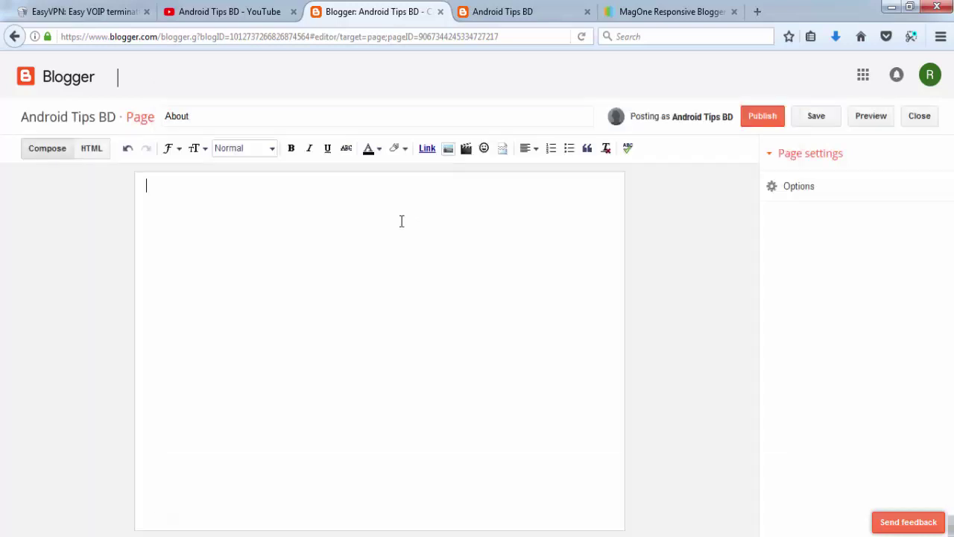
left_click(466, 147)
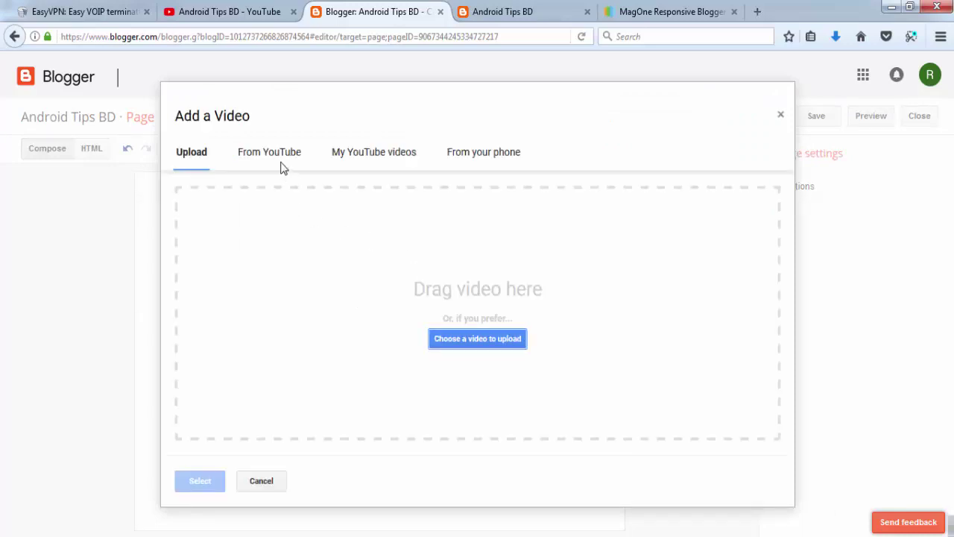
left_click(282, 165)
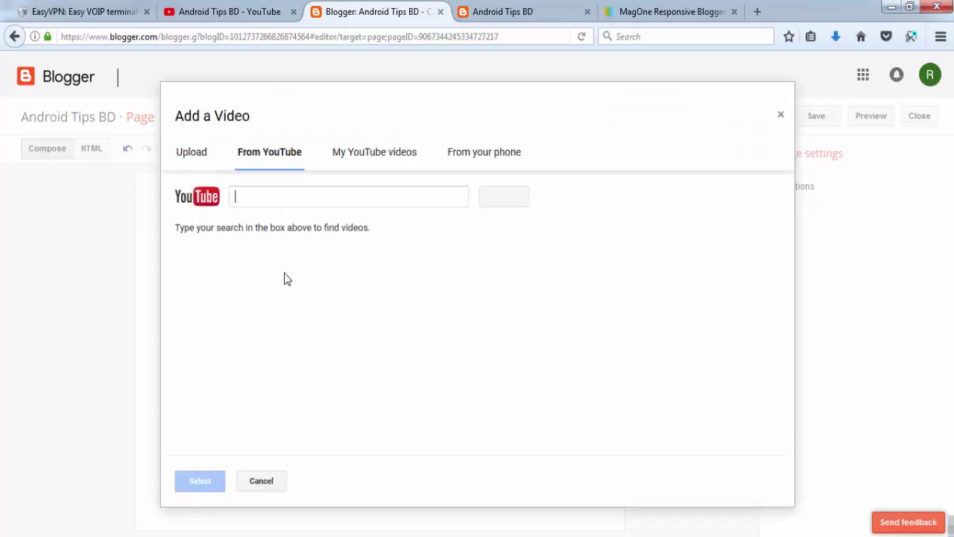
left_click(195, 166)
left_click(277, 160)
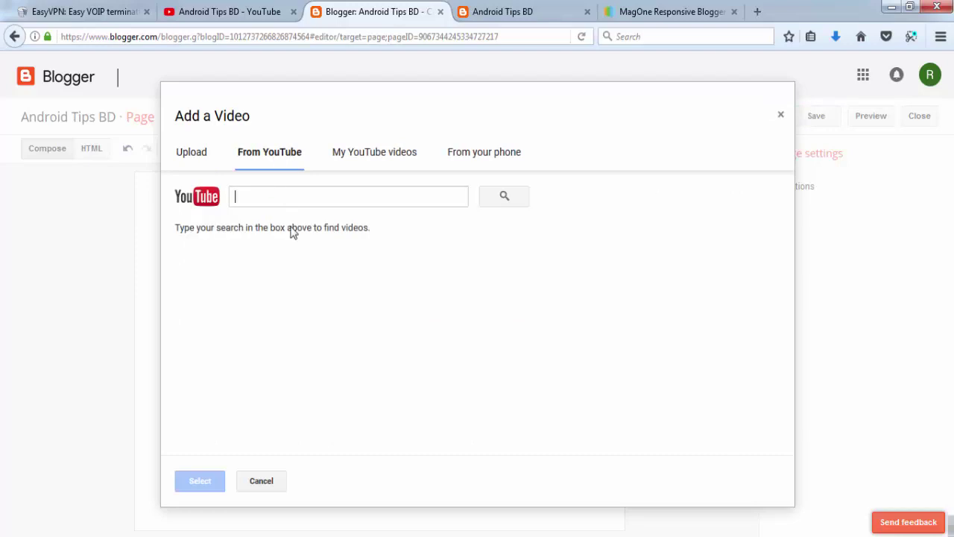
left_click(201, 160)
left_click(278, 159)
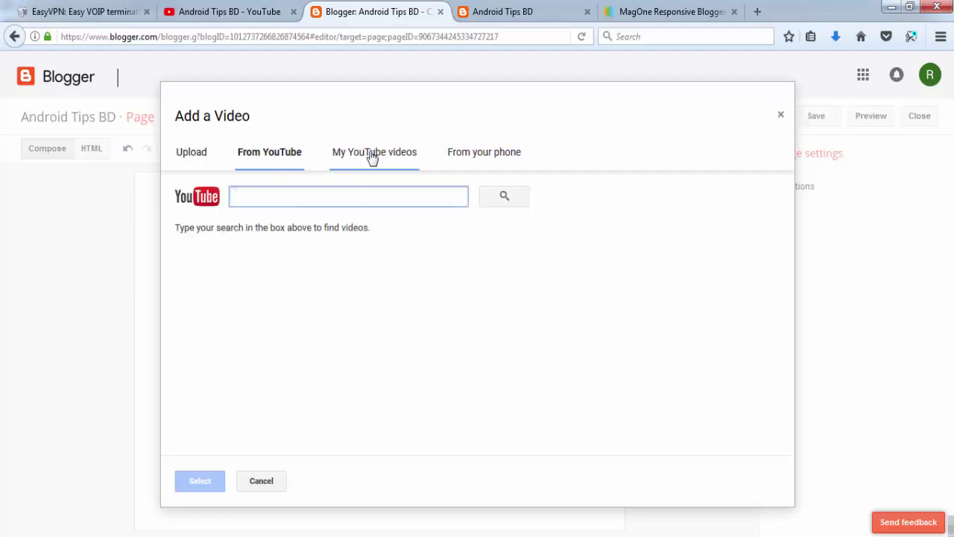
left_click(372, 157)
left_click(480, 158)
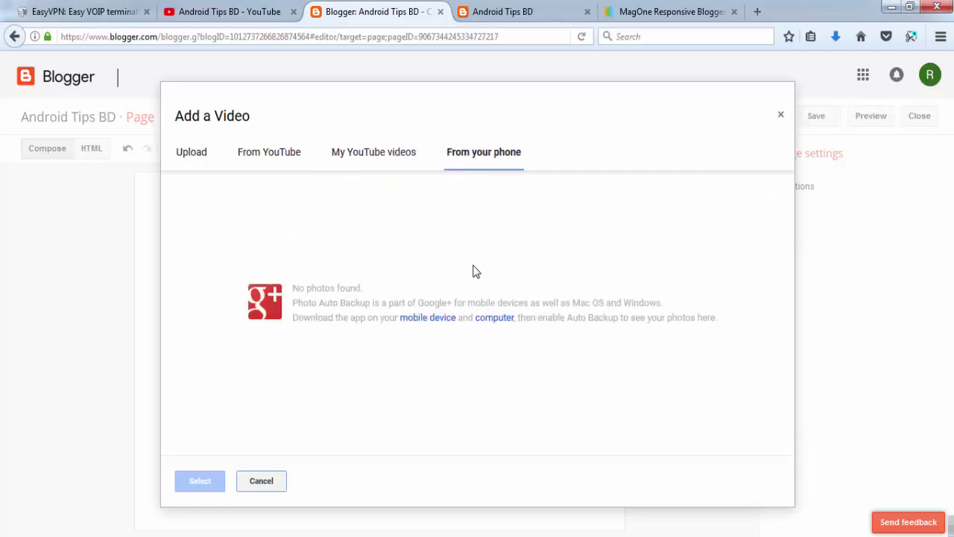
left_click(381, 156)
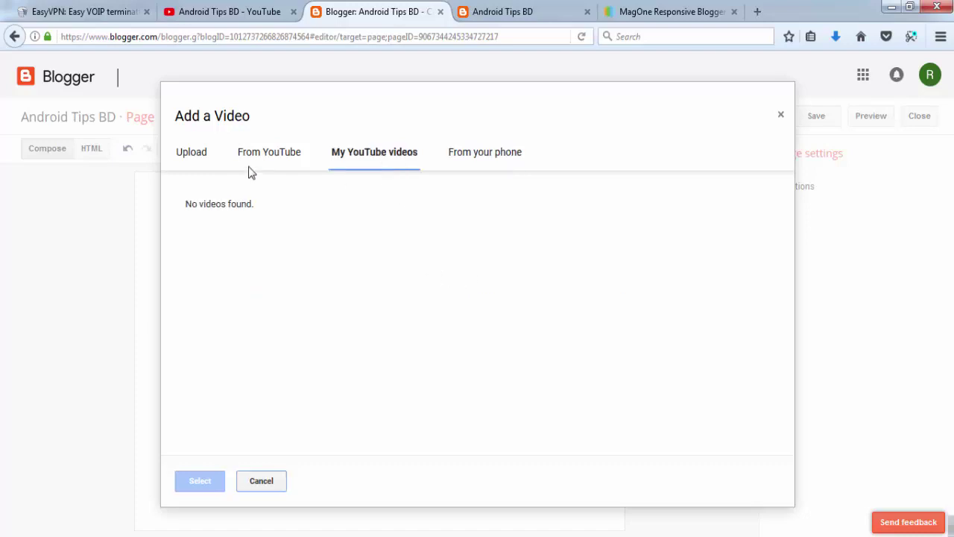
left_click(261, 158)
left_click(262, 481)
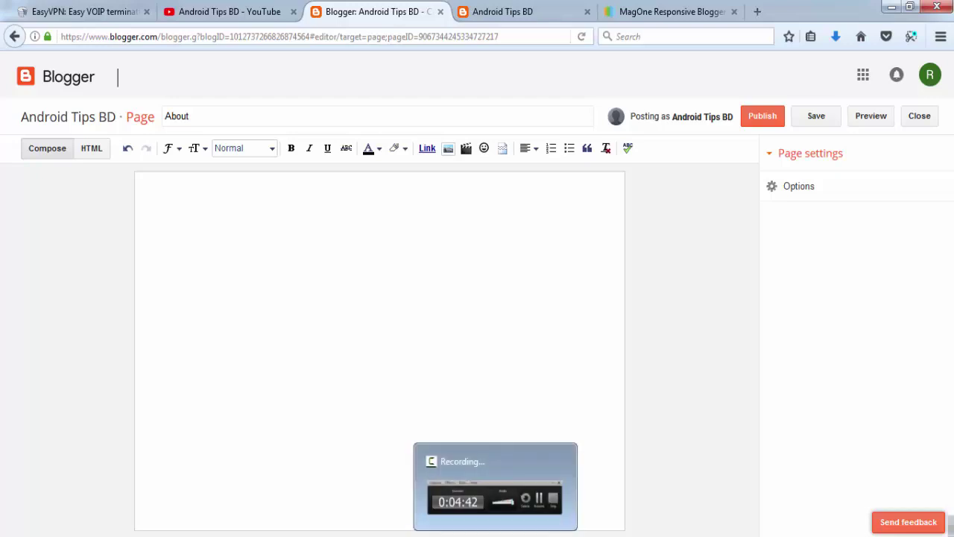
Step: Open the website inewsbd.net in a new browser tab
left_click(324, 219)
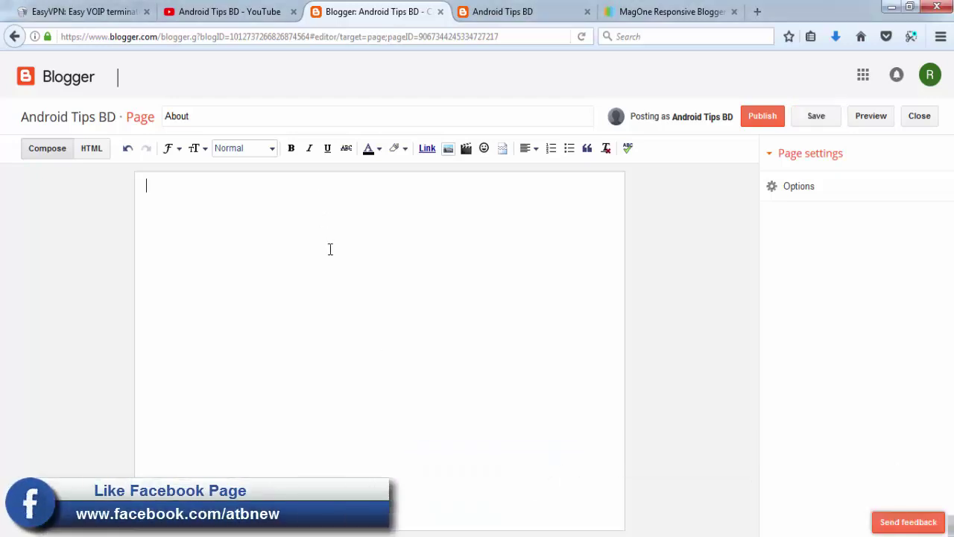
left_click(682, 11)
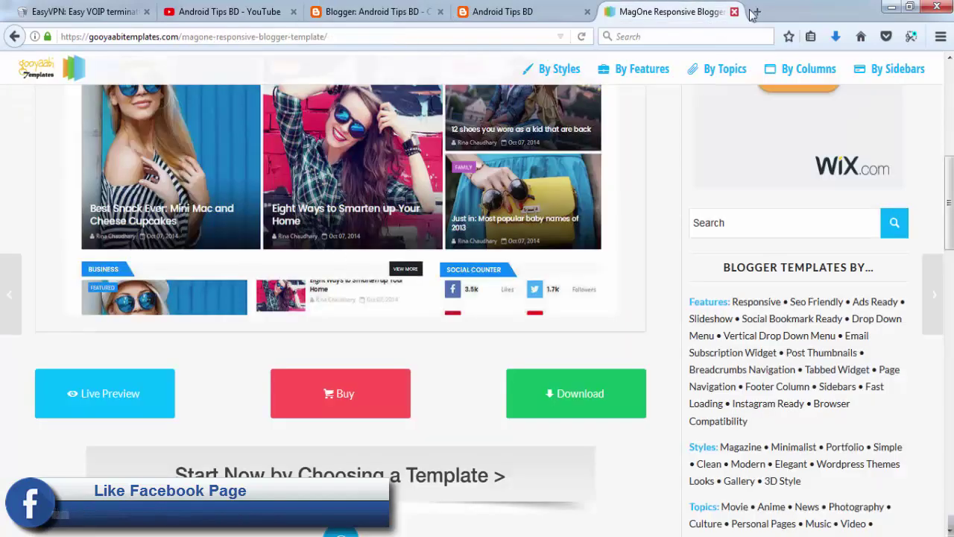
left_click(756, 12)
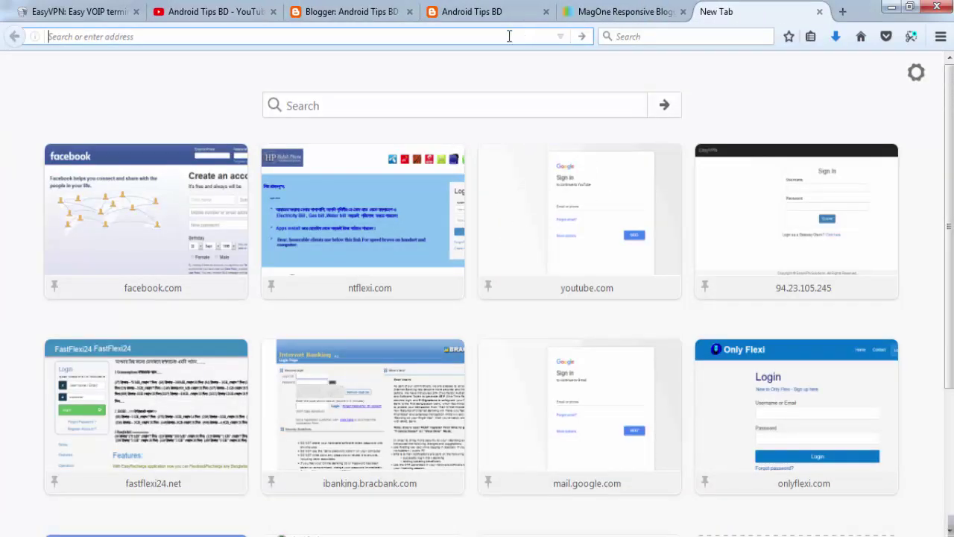
type("inewsbd.net/")
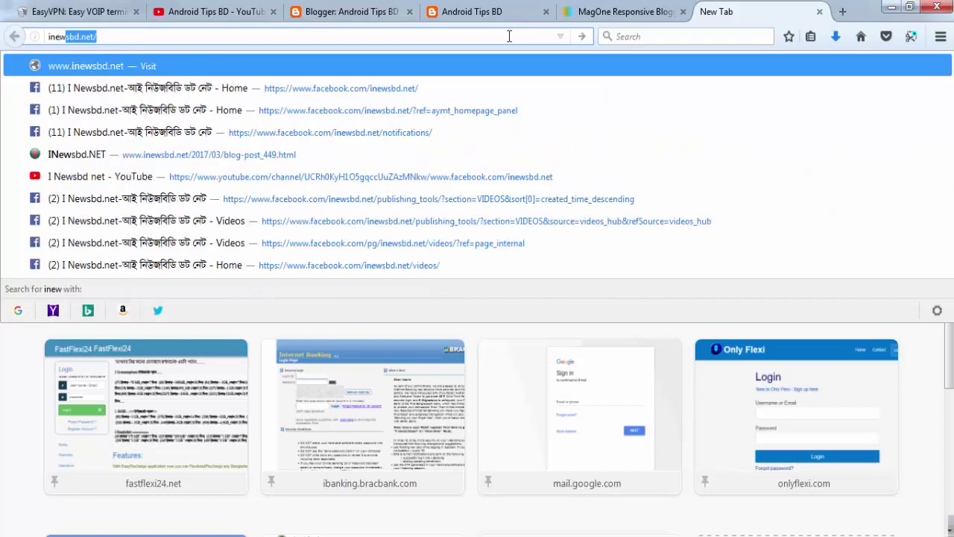
key("Return")
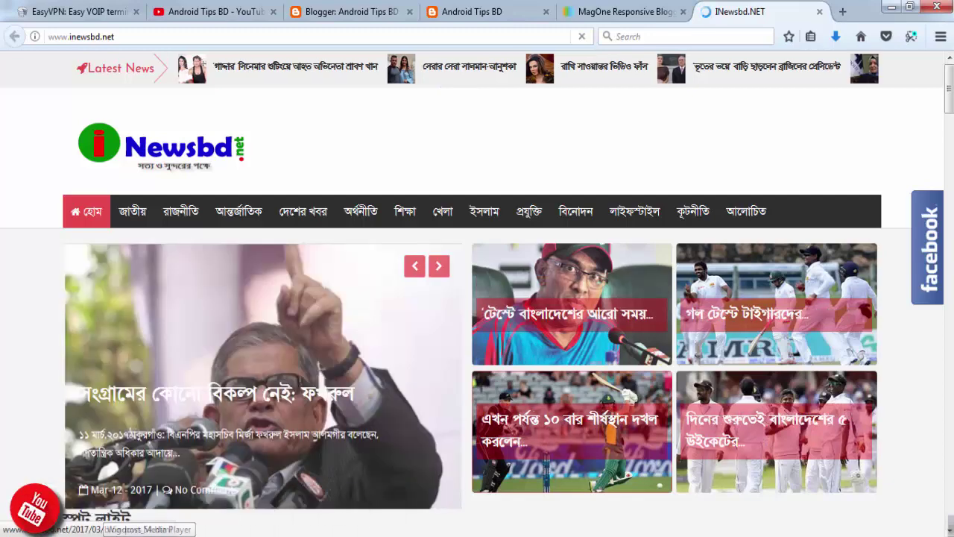
Step: Open the news article blog-post_72.html and copy its full body text
left_click(507, 382)
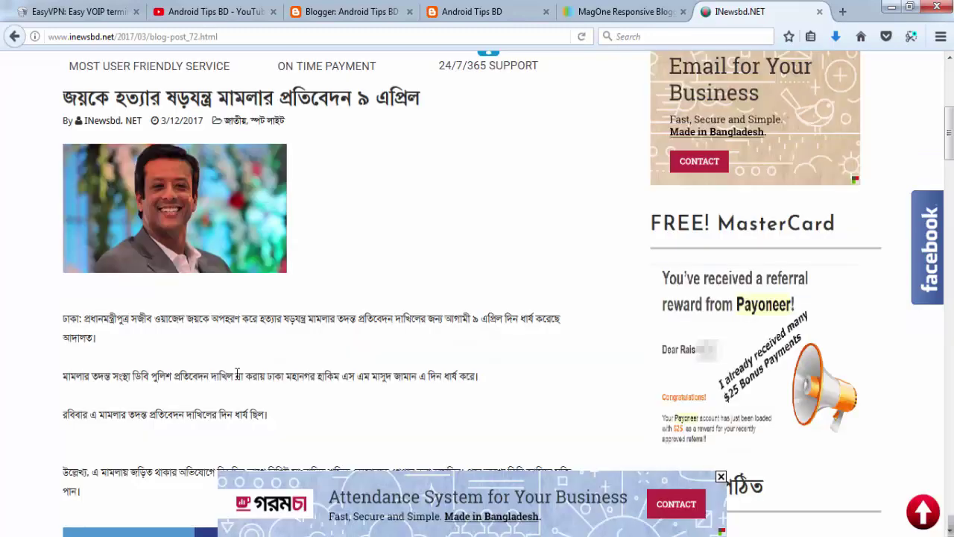
scroll(298, 351, "down", 2)
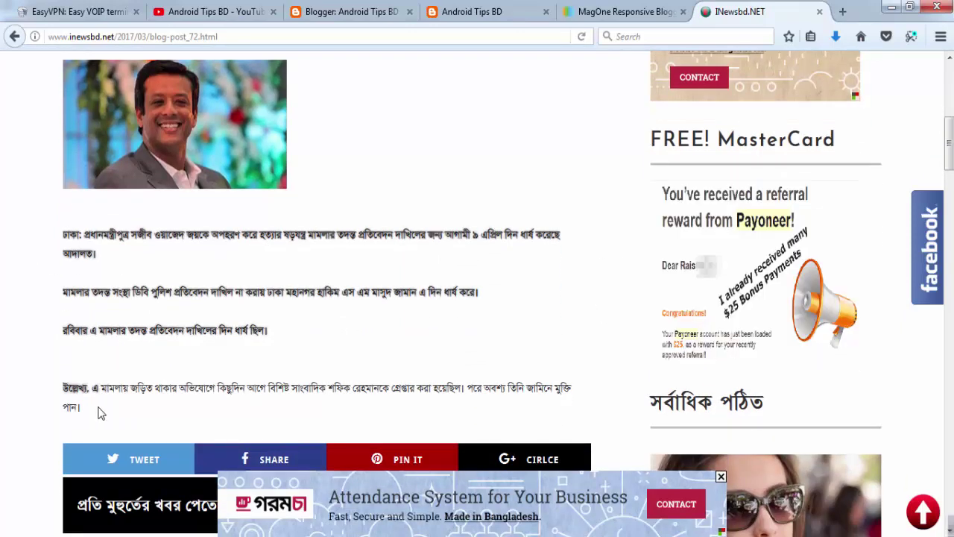
right_click(164, 297)
left_click(292, 301)
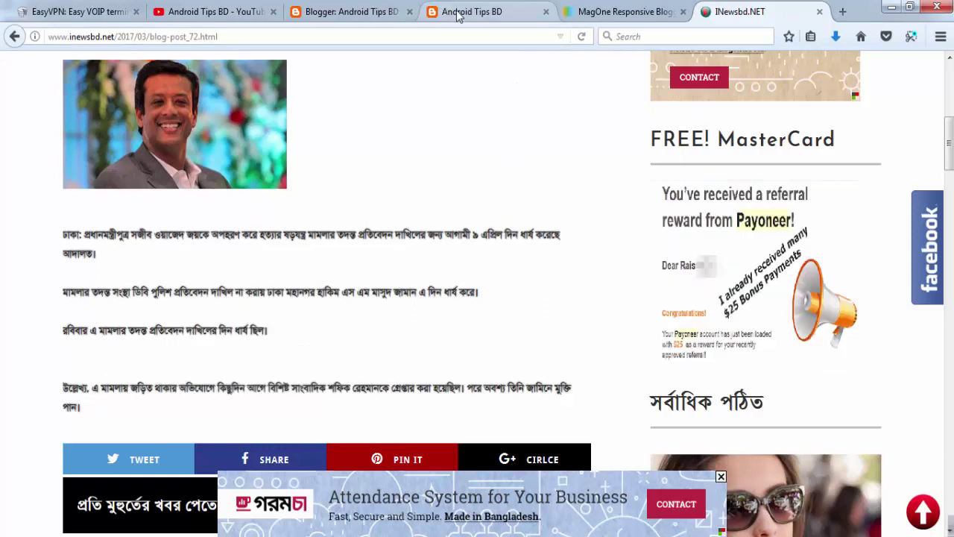
Step: Paste the copied article text into the body of the About page and publish the page
left_click(339, 11)
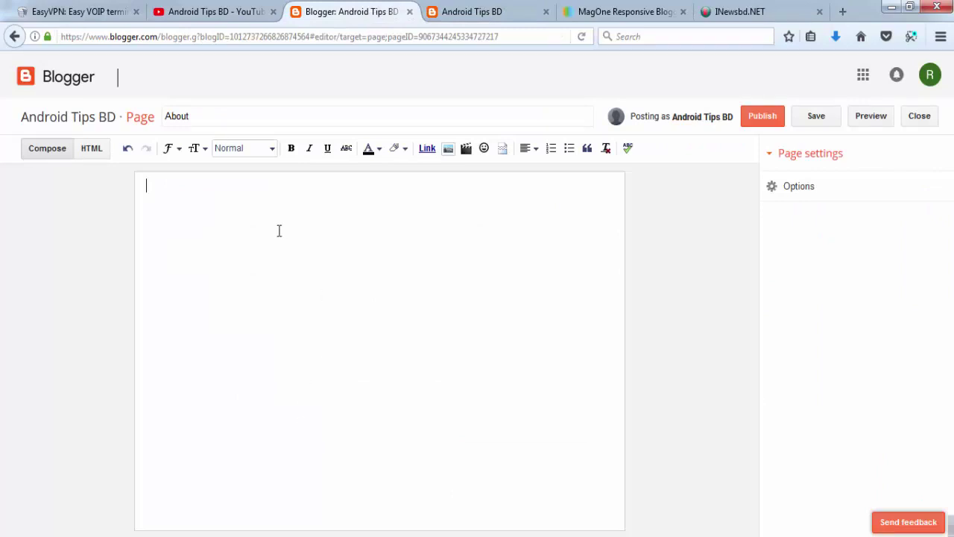
key("ctrl+v")
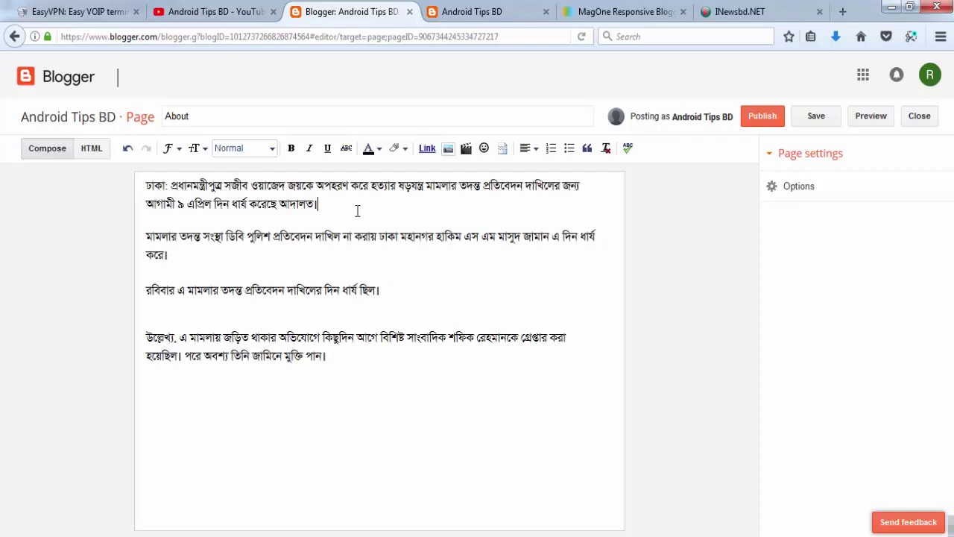
left_click(377, 291)
left_click(762, 117)
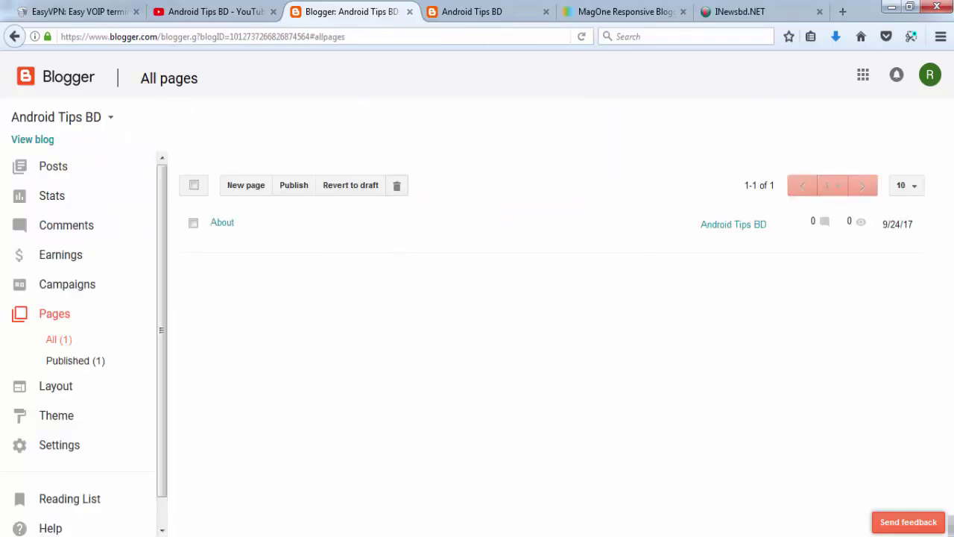
Step: Copy the word Contact from the Notepad list and create a new blog page titled Contact
mouse_move(452, 517)
left_click(540, 438)
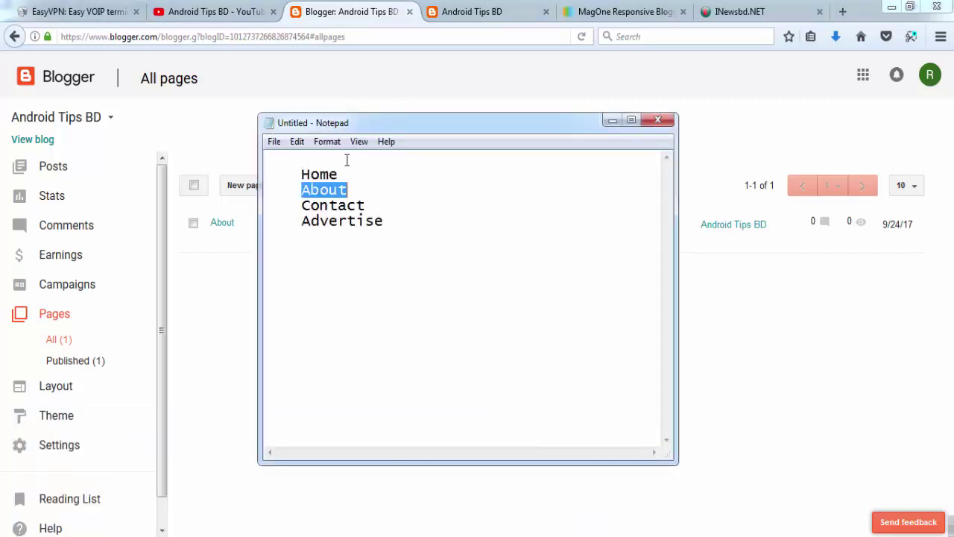
double_click(330, 204)
right_click(326, 203)
left_click(364, 250)
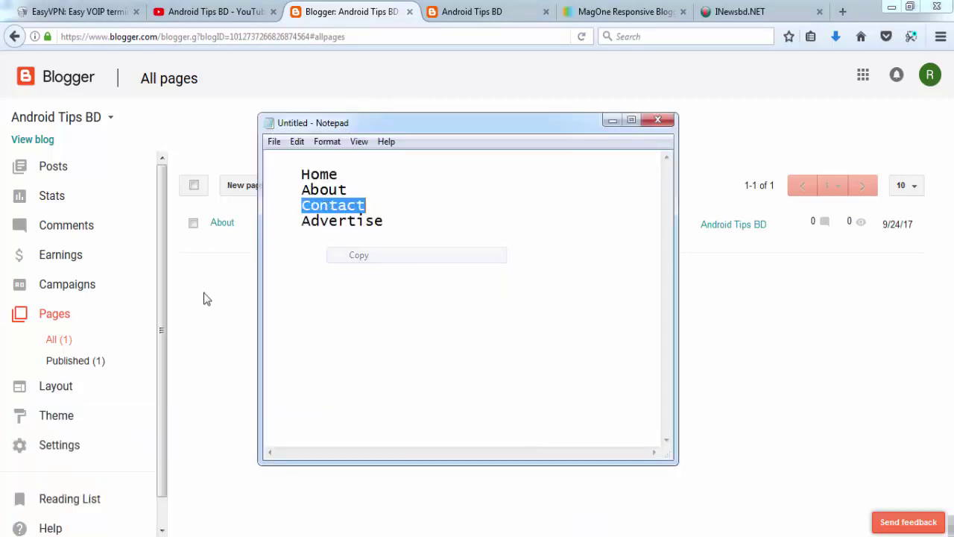
left_click(230, 295)
left_click(247, 186)
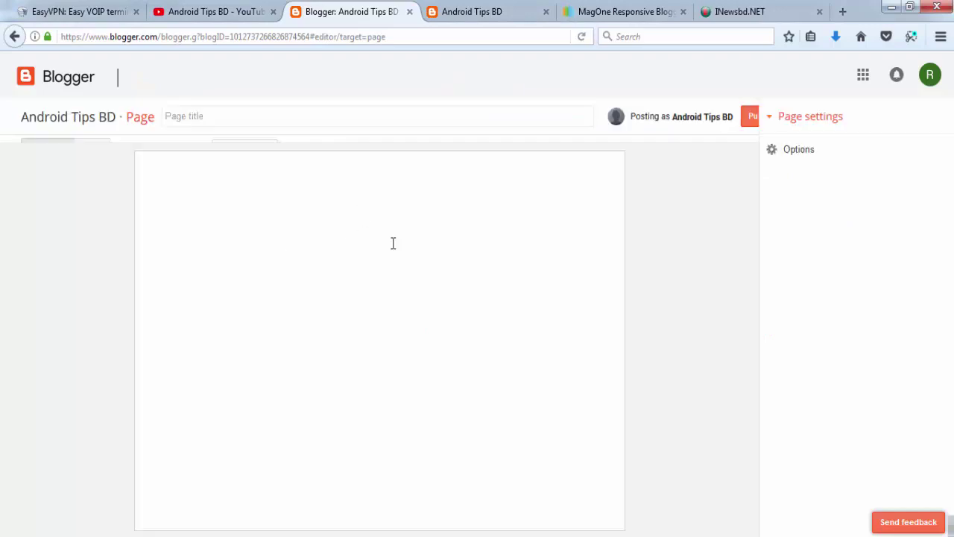
right_click(238, 118)
left_click(267, 188)
Step: Copy the article text from the inewsbd.net post into the body of the Contact page and publish the page
left_click(745, 12)
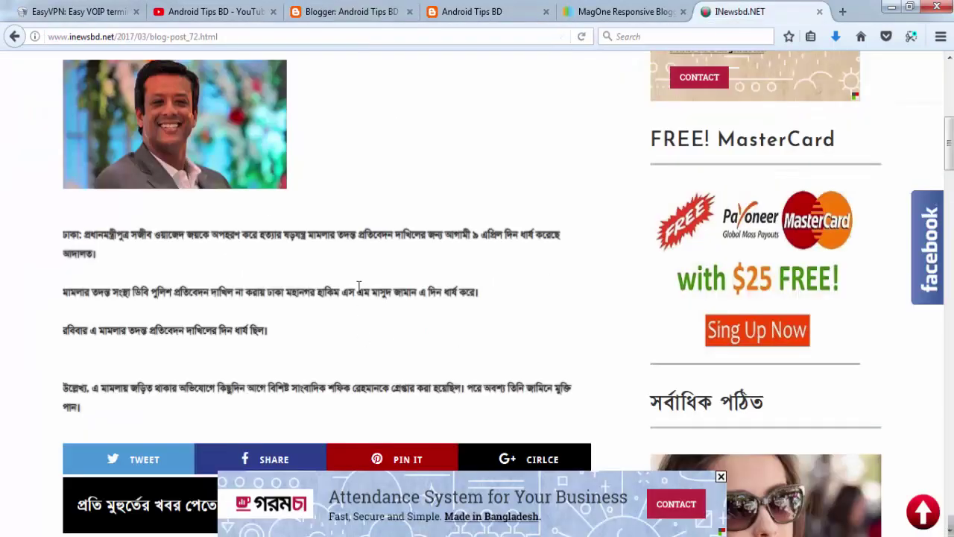
right_click(351, 252)
left_click(384, 260)
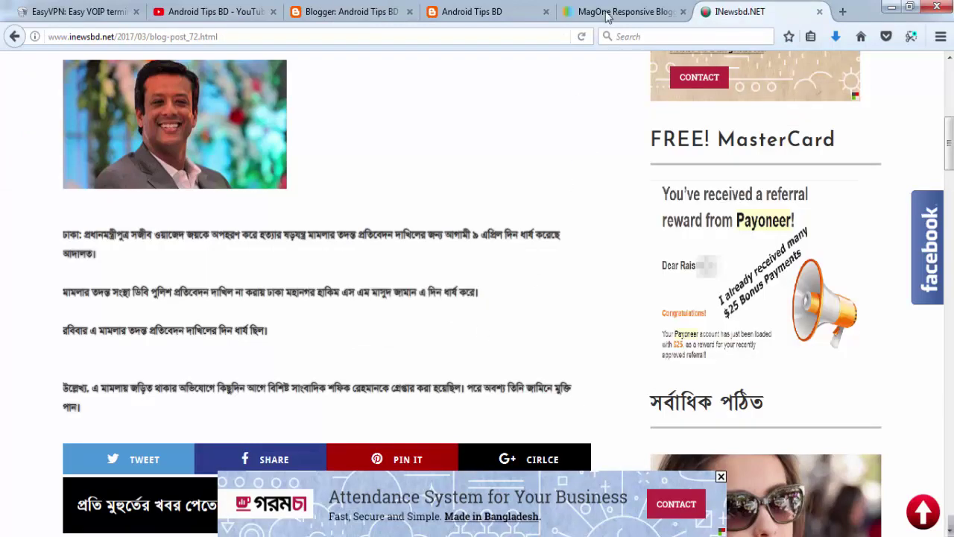
left_click(346, 11)
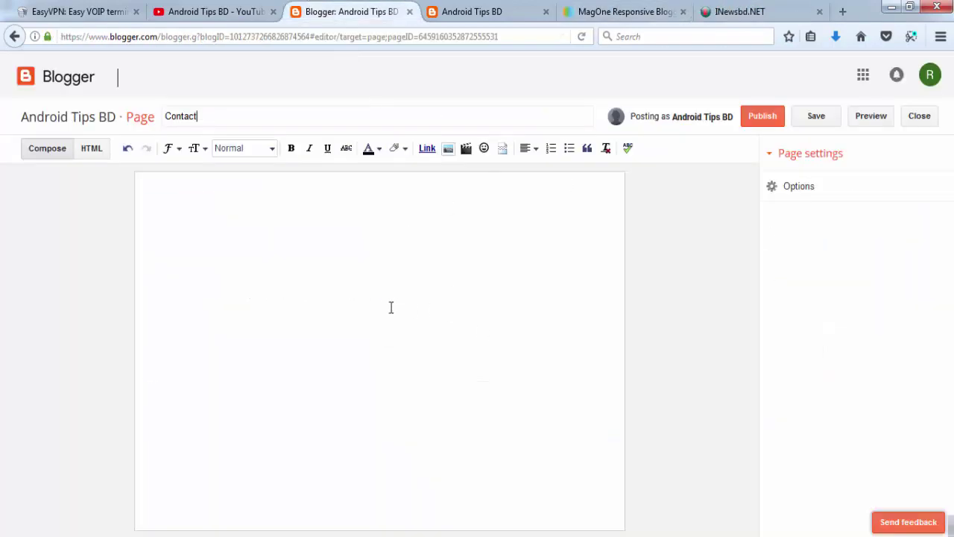
right_click(289, 220)
left_click(299, 286)
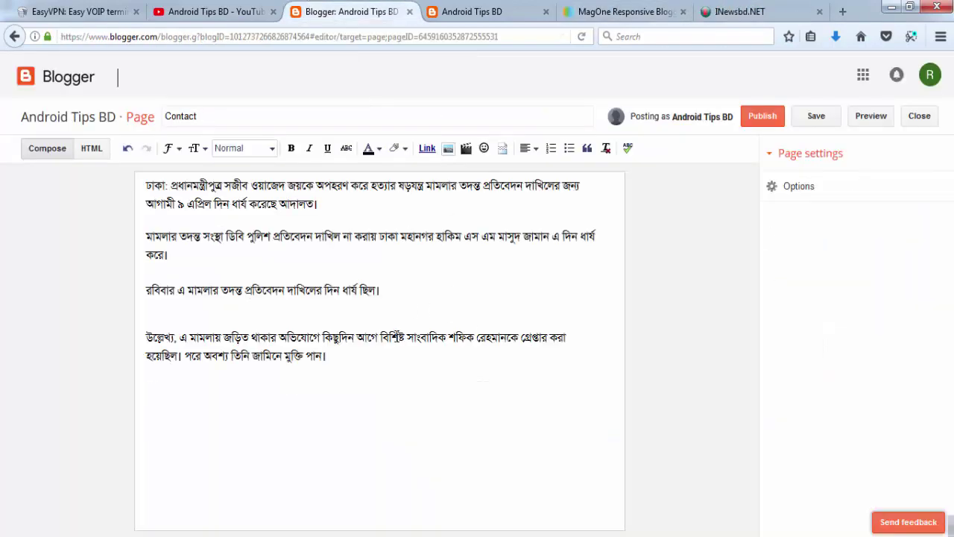
left_click(762, 120)
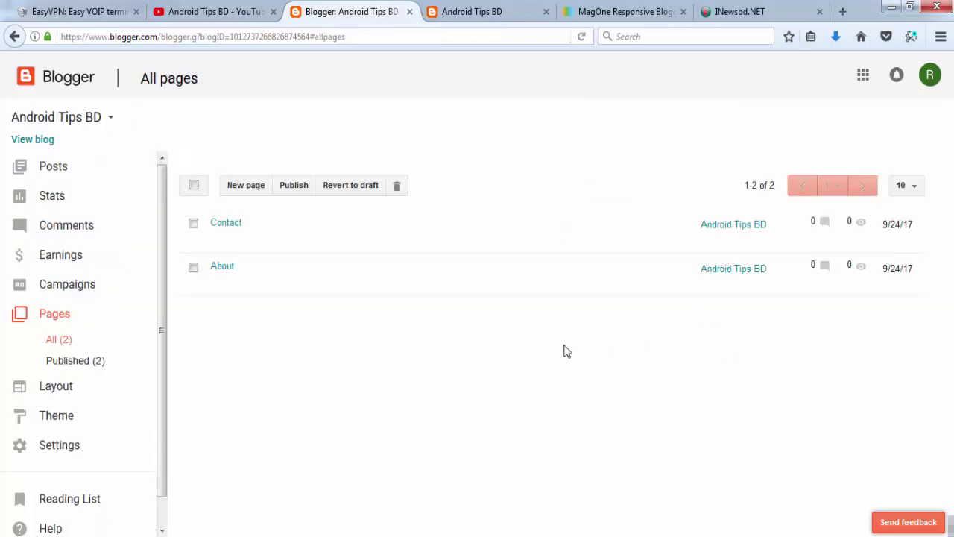
left_click(742, 10)
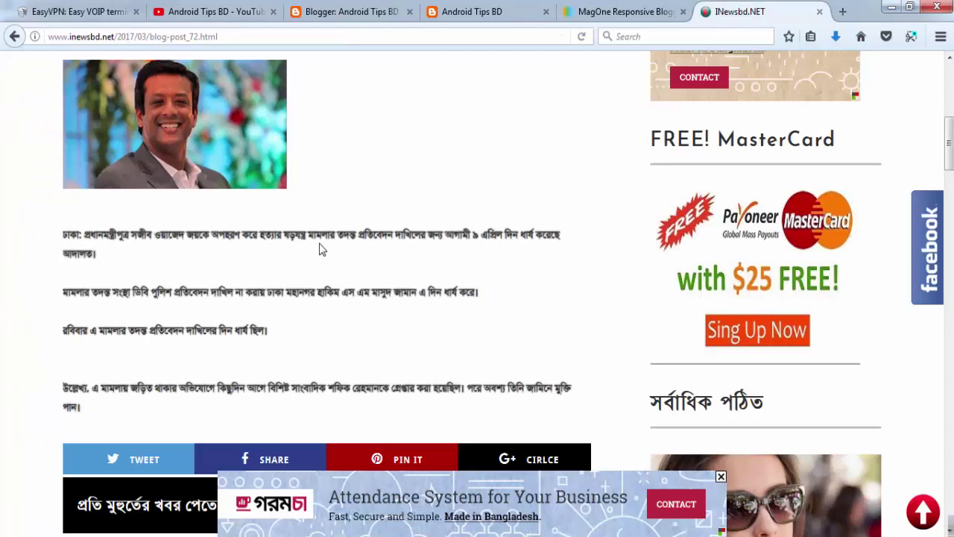
right_click(316, 223)
key("ctrl+shift+Tab")
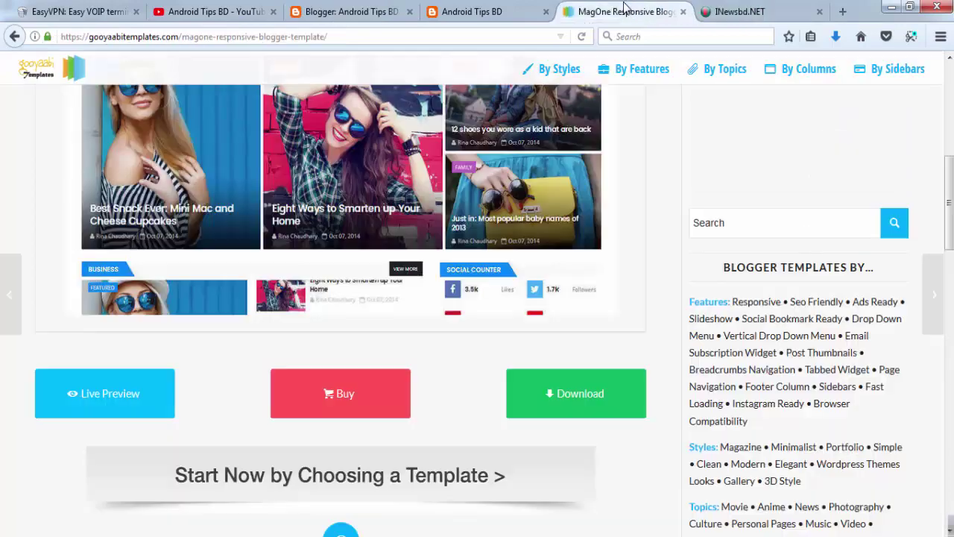
Step: Copy the word Advertise from the Notepad list and create a new blog page titled Advertise
key("alt+Tab")
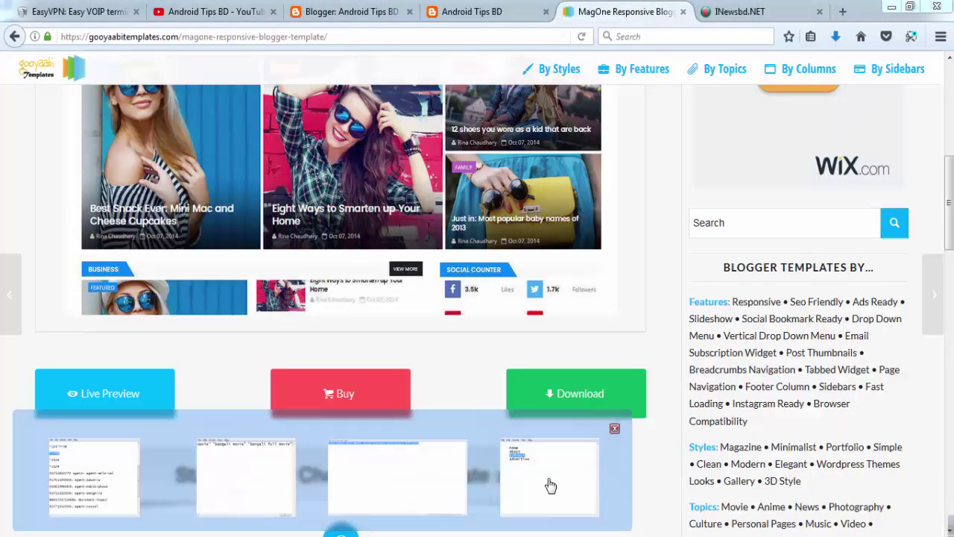
double_click(328, 220)
right_click(329, 221)
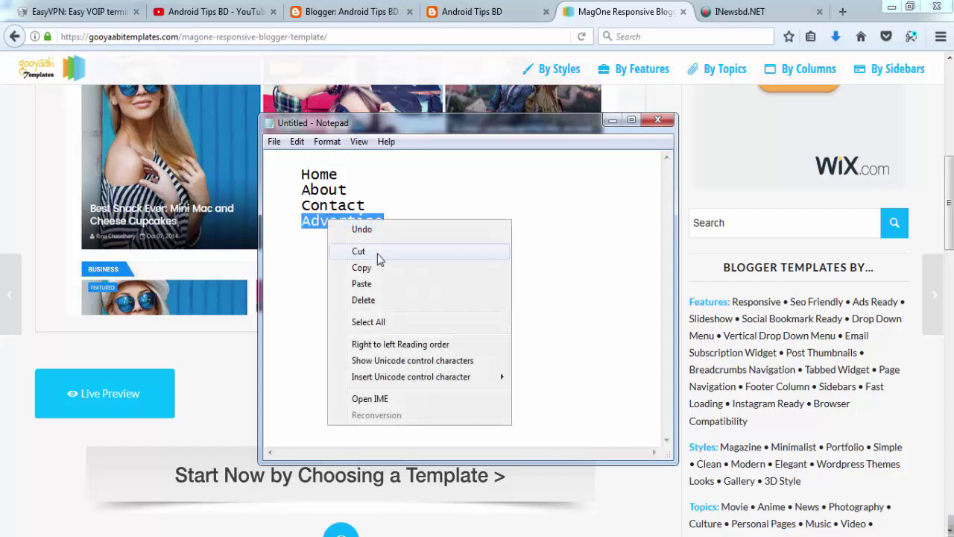
left_click(364, 268)
key("alt+Tab")
key("ctrl+shift+Tab")
key("ctrl+shift+Tab")
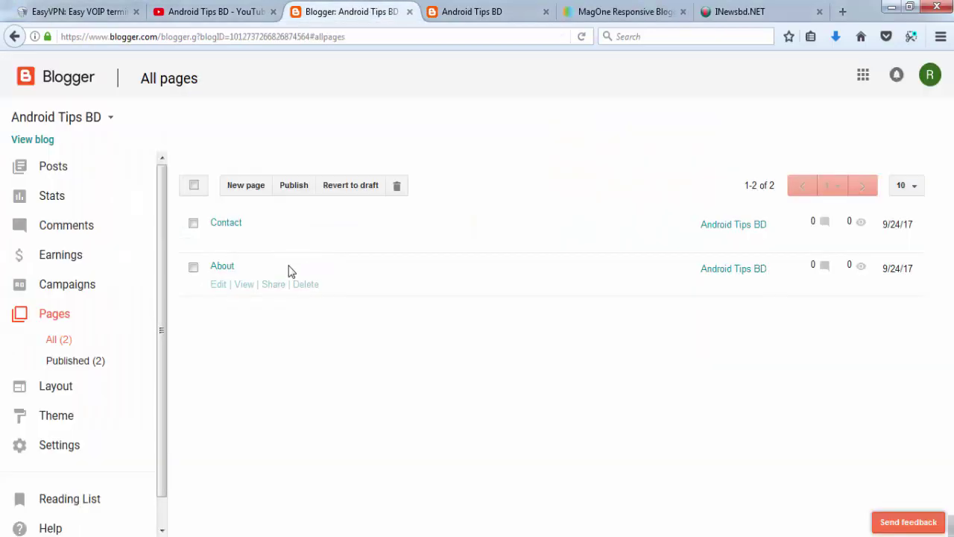
left_click(246, 184)
left_click(266, 120)
right_click(266, 120)
left_click(314, 186)
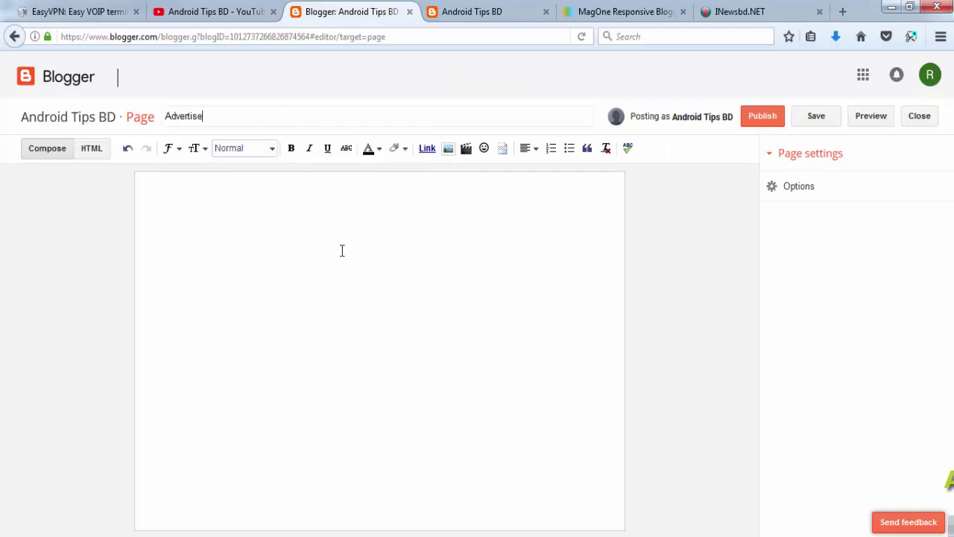
Step: Copy the article text from the inewsbd.net post again and paste it into the body of the Advertise page
left_click(718, 6)
right_click(393, 241)
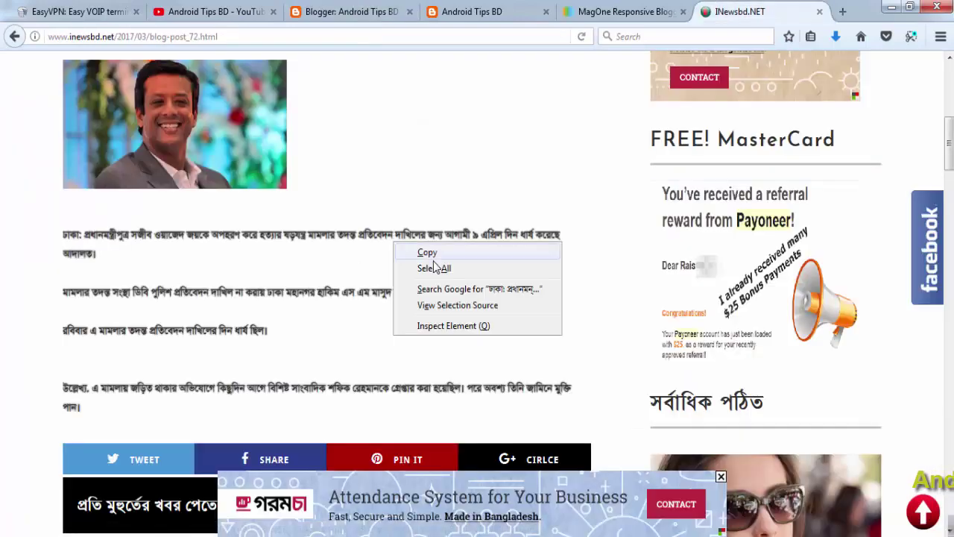
left_click(427, 253)
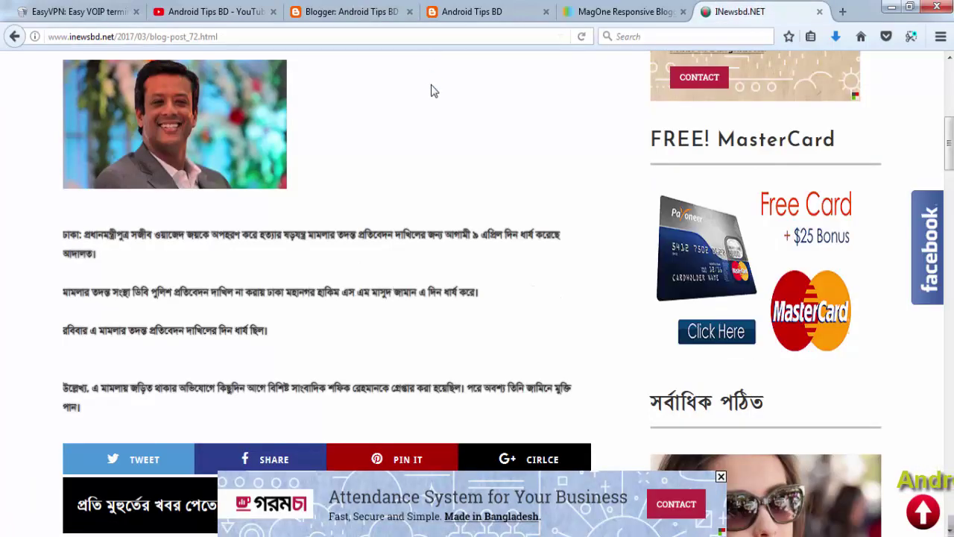
left_click(332, 11)
left_click(328, 239)
right_click(327, 239)
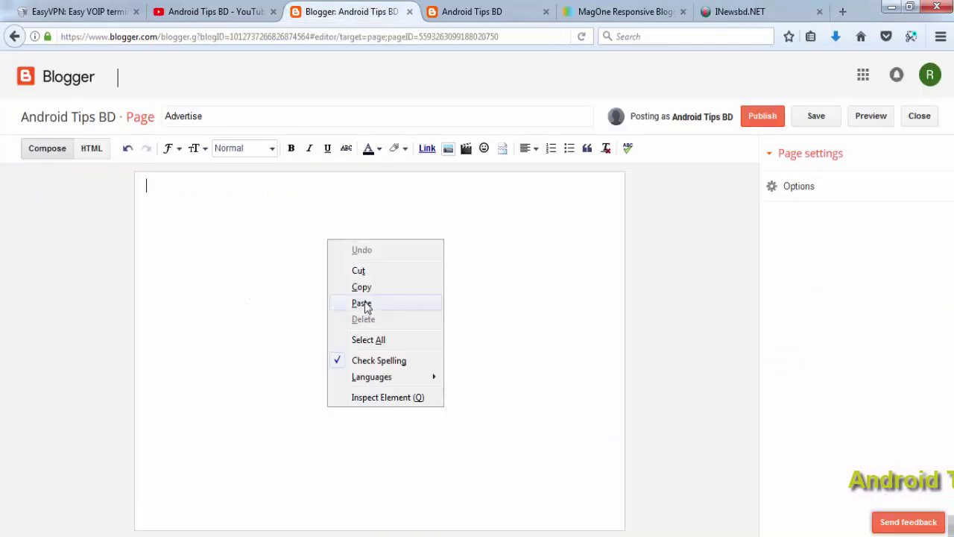
left_click(361, 302)
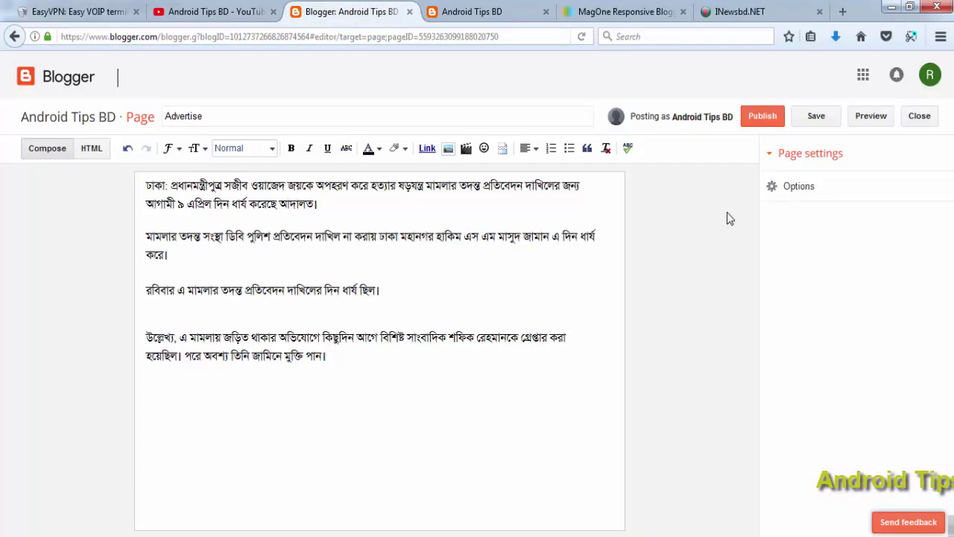
Step: Check the comment, compose mode and line break options of the Advertise page, and publish the page
left_click(808, 194)
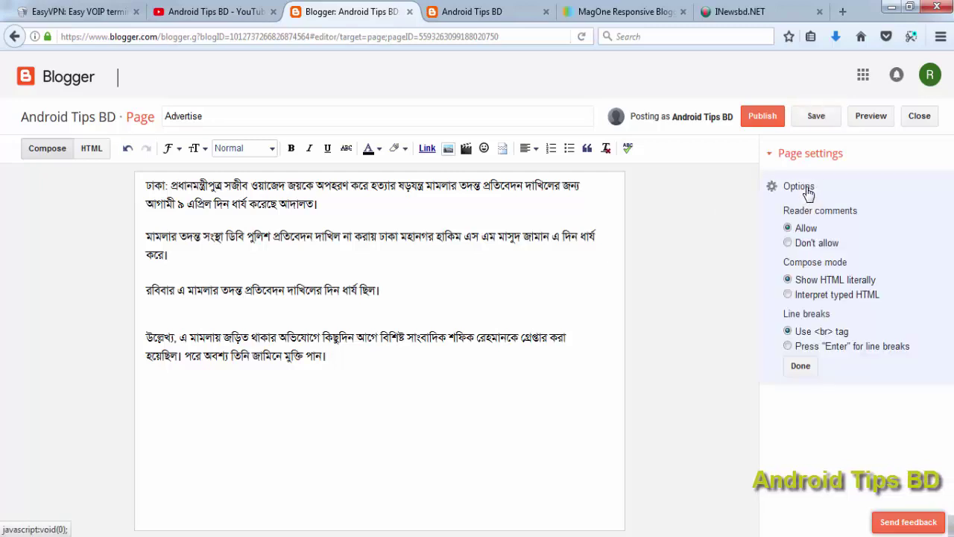
left_click(770, 155)
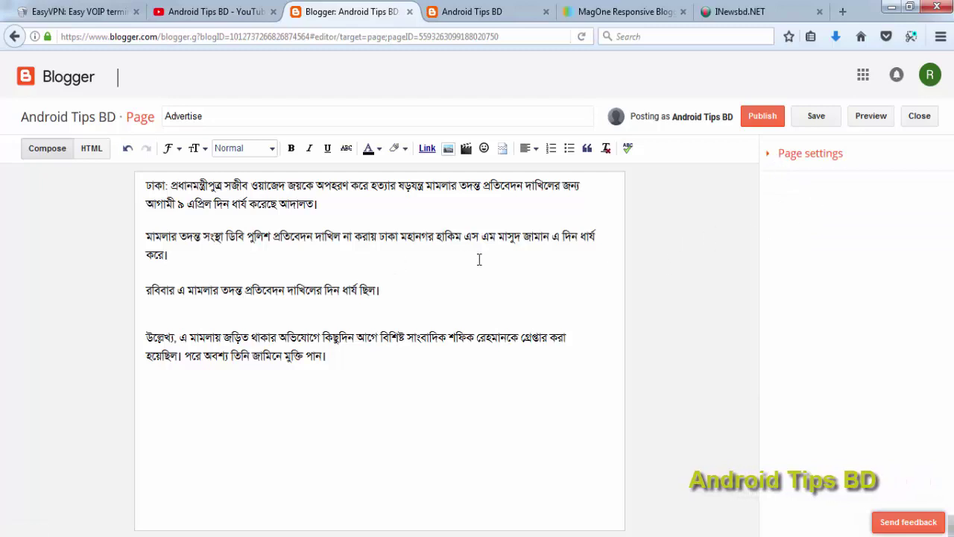
left_click(764, 118)
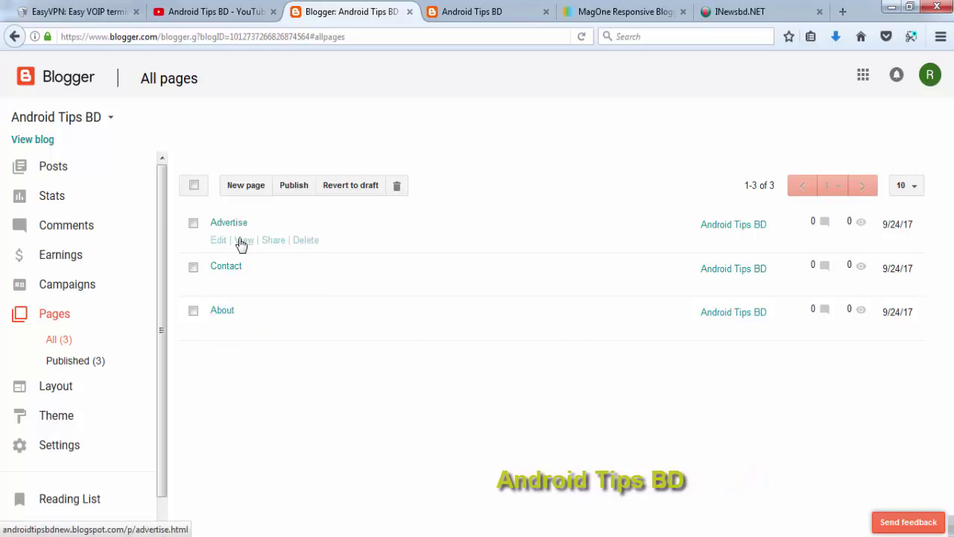
Step: View the published Advertise page on the live blog and examine its content and the top navigation links
left_click(243, 240)
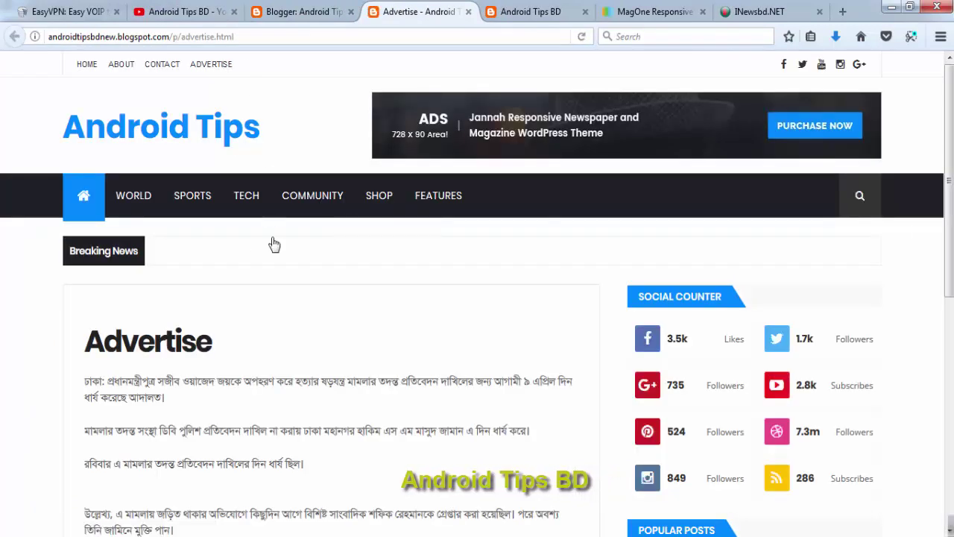
scroll(305, 419, "down", 5)
scroll(201, 313, "up", 3)
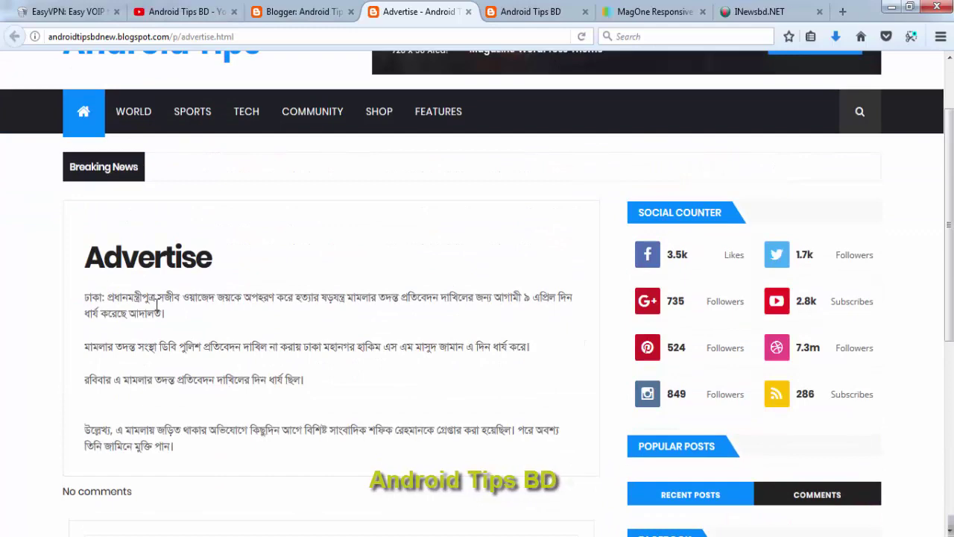
scroll(179, 124, "up", 2)
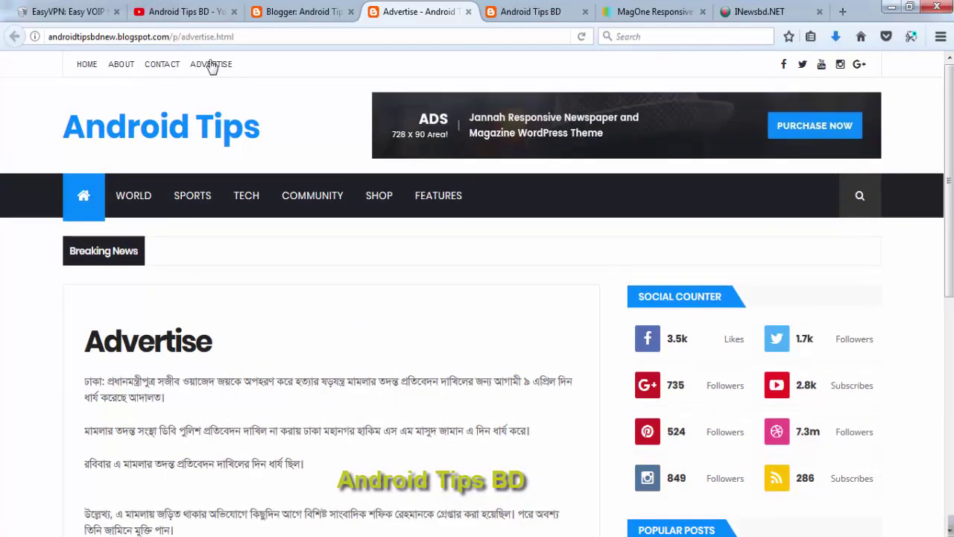
scroll(208, 171, "down", 3)
scroll(179, 277, "up", 1)
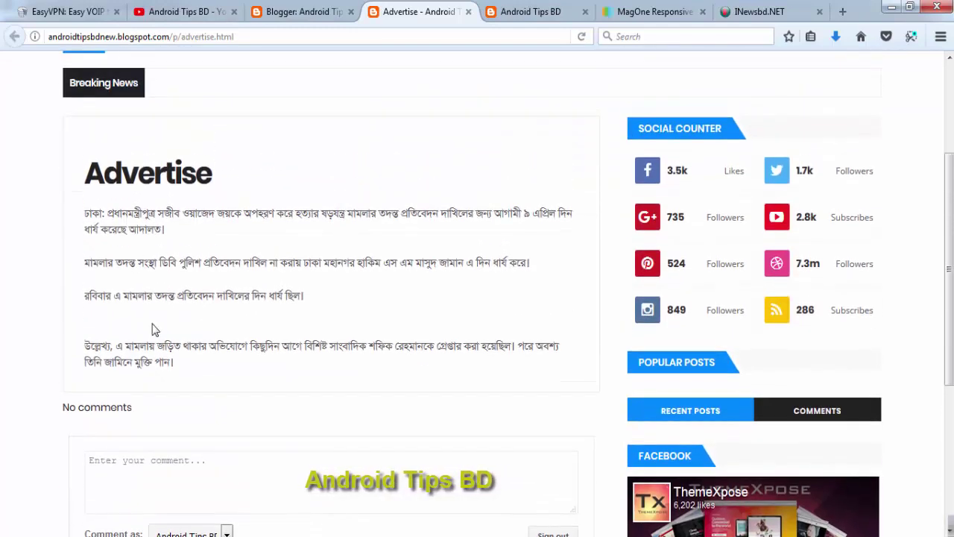
scroll(283, 361, "down", 2)
scroll(392, 364, "up", 4)
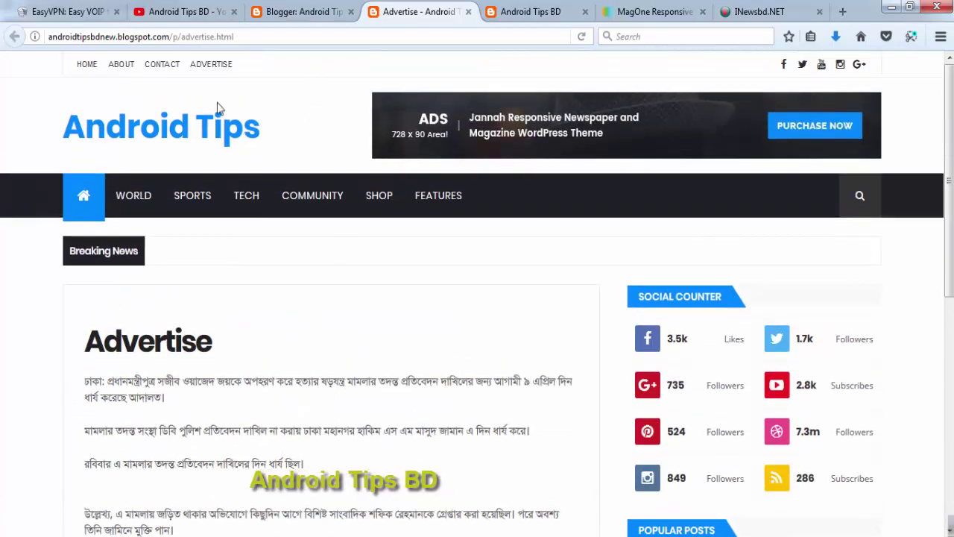
Step: Copy the web address of the live Advertise page
left_click(202, 35)
right_click(202, 37)
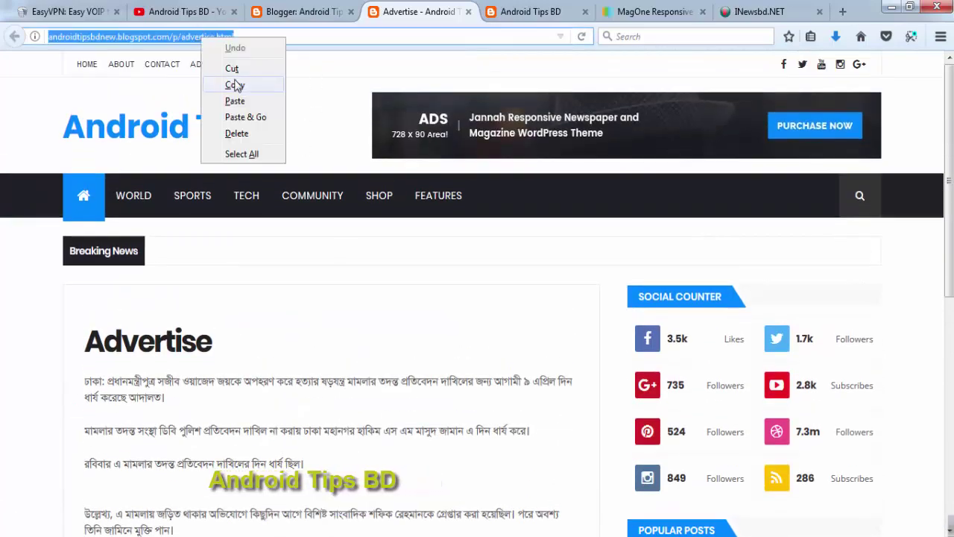
left_click(234, 85)
scroll(234, 376, "down", 2)
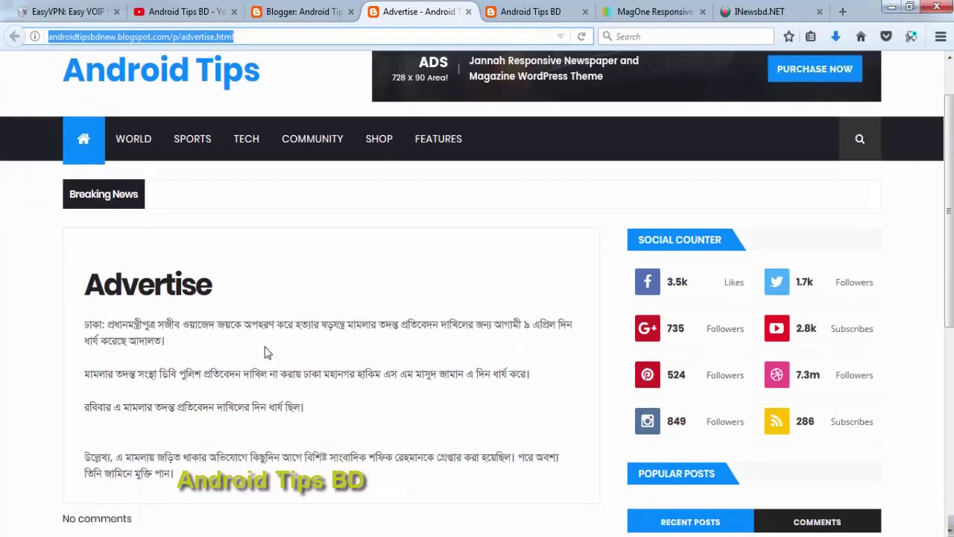
scroll(269, 351, "up", 2)
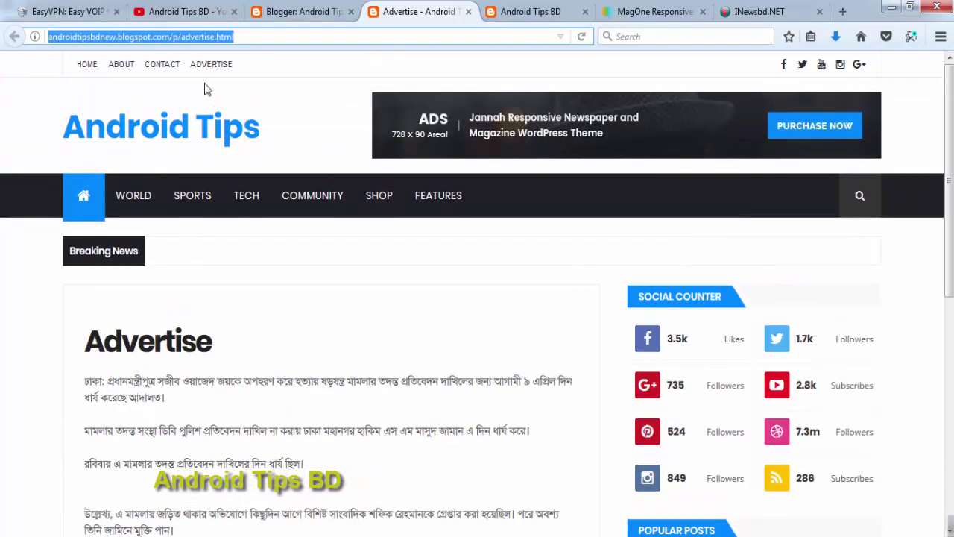
Step: Open the blog's Layout page in a new browser tab and locate the Menu gadget in the Top Navigation section
left_click(290, 11)
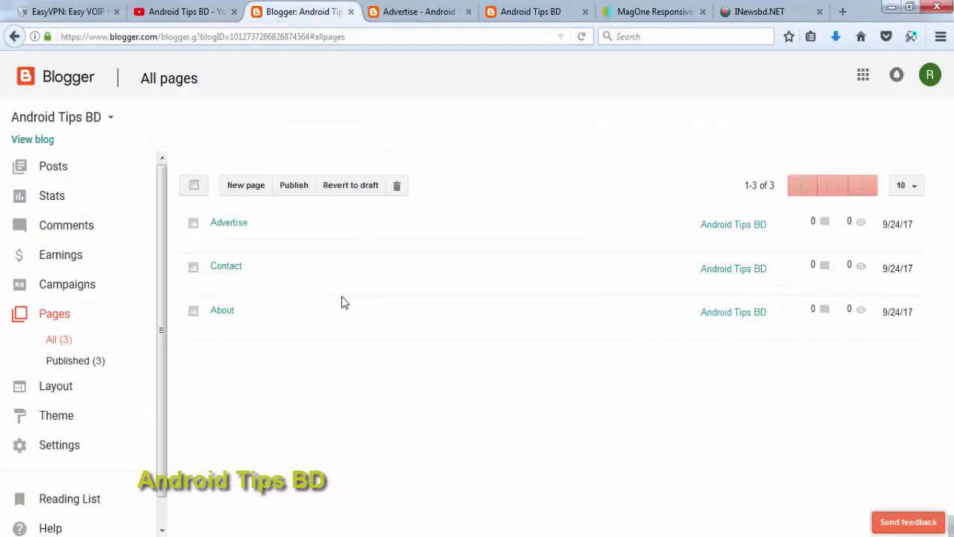
right_click(61, 393)
left_click(119, 398)
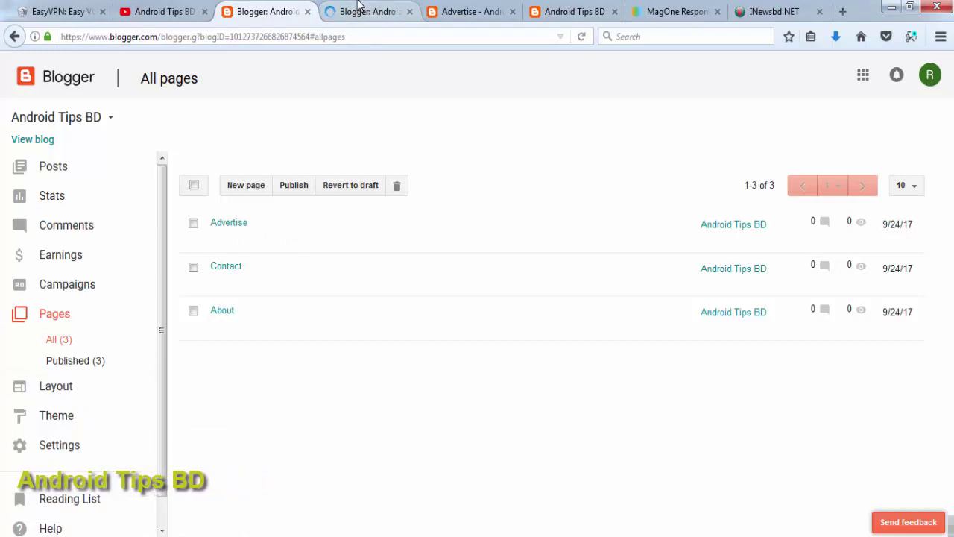
left_click(359, 7)
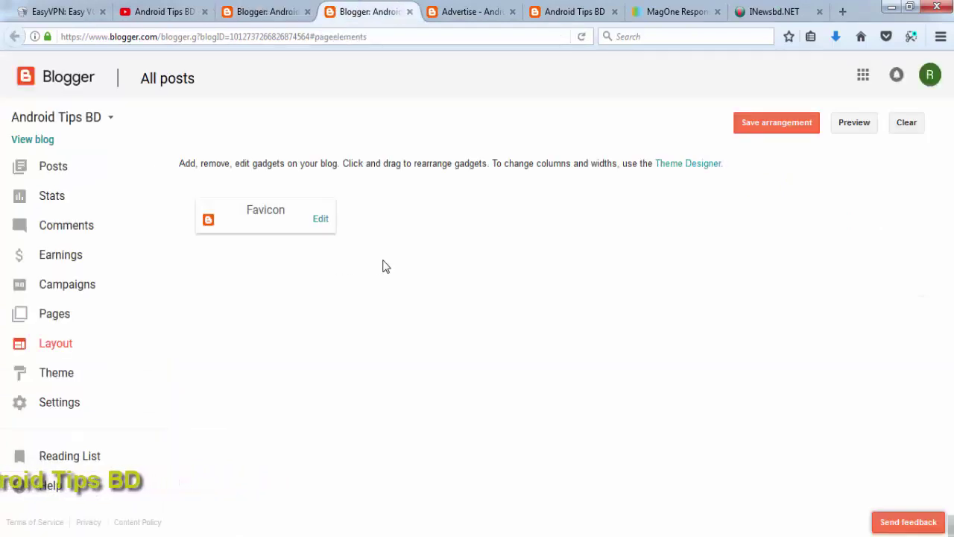
scroll(428, 288, "down", 5)
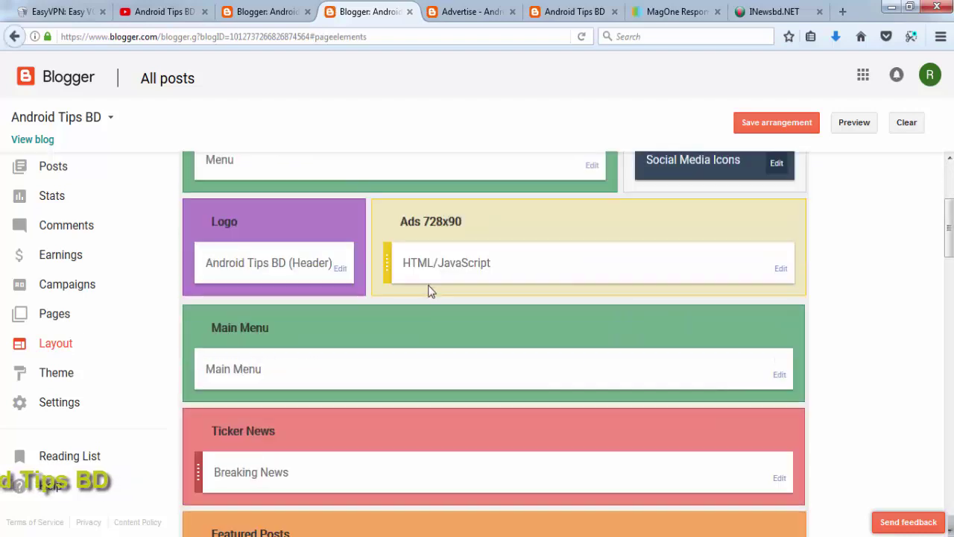
scroll(411, 277, "down", 3)
scroll(412, 277, "up", 2)
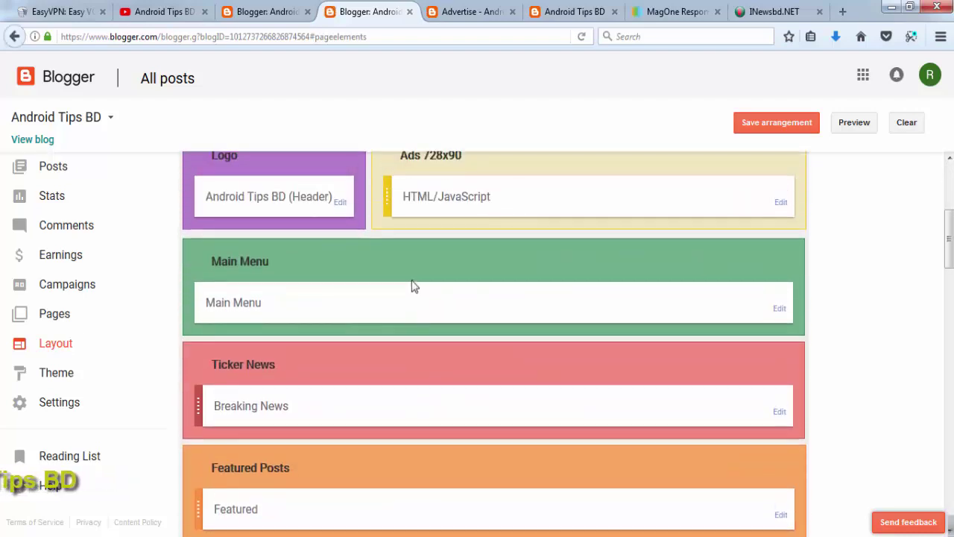
scroll(411, 284, "up", 2)
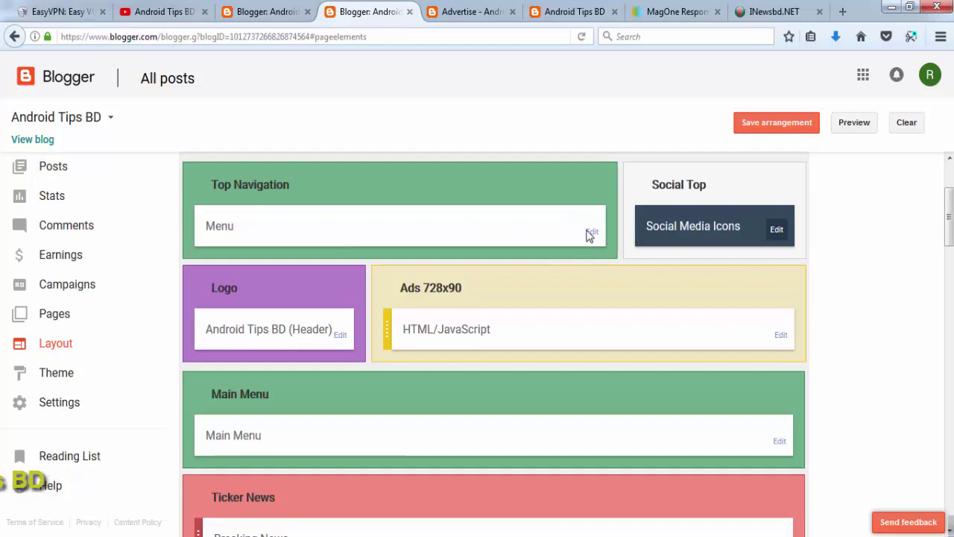
Step: Set the Advertise link's URL in the Top Navigation Menu gadget to the copied Advertise page address and save the link
left_click(592, 235)
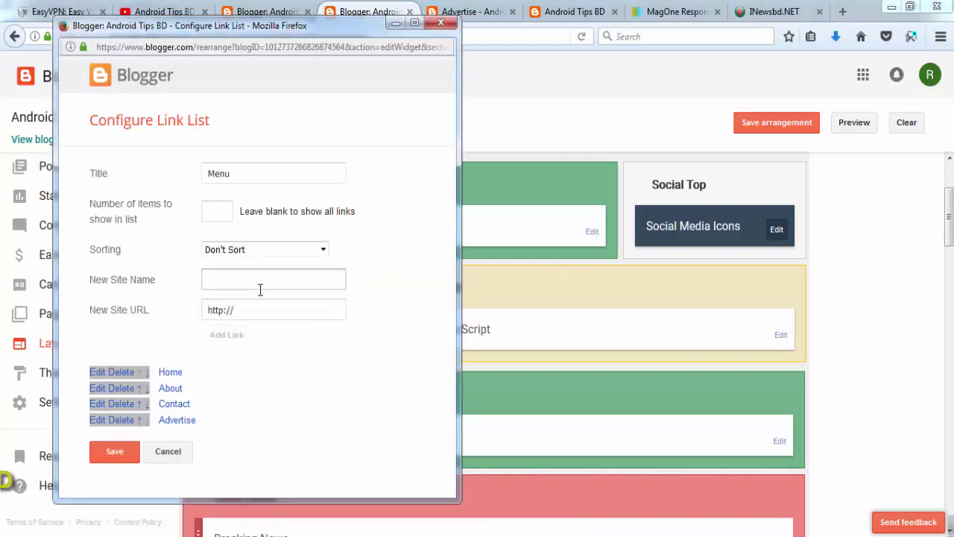
left_click(98, 421)
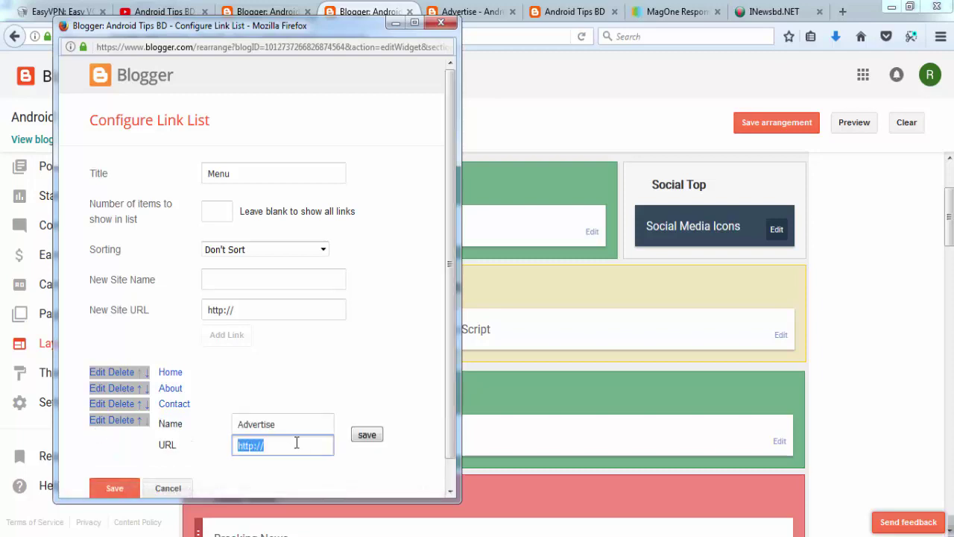
key("ctrl+v")
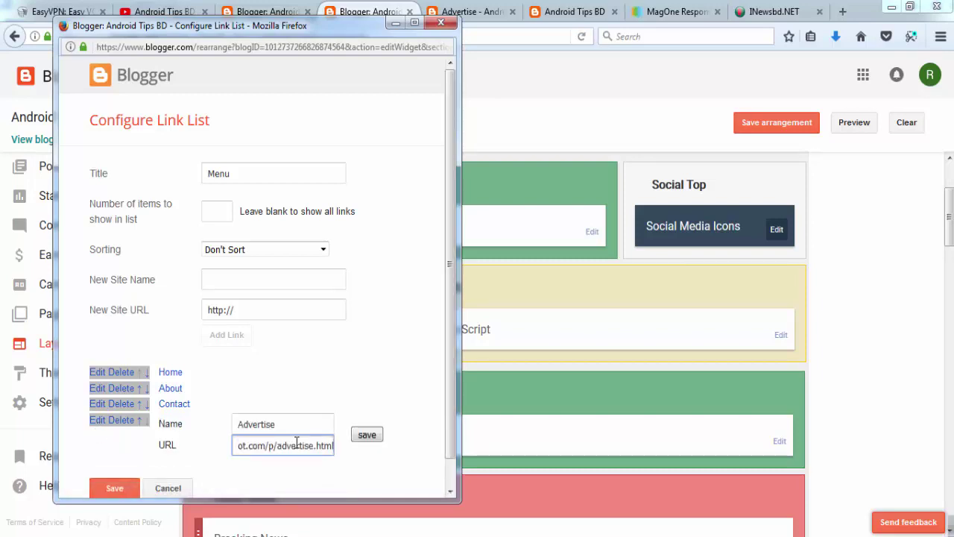
left_click(366, 436)
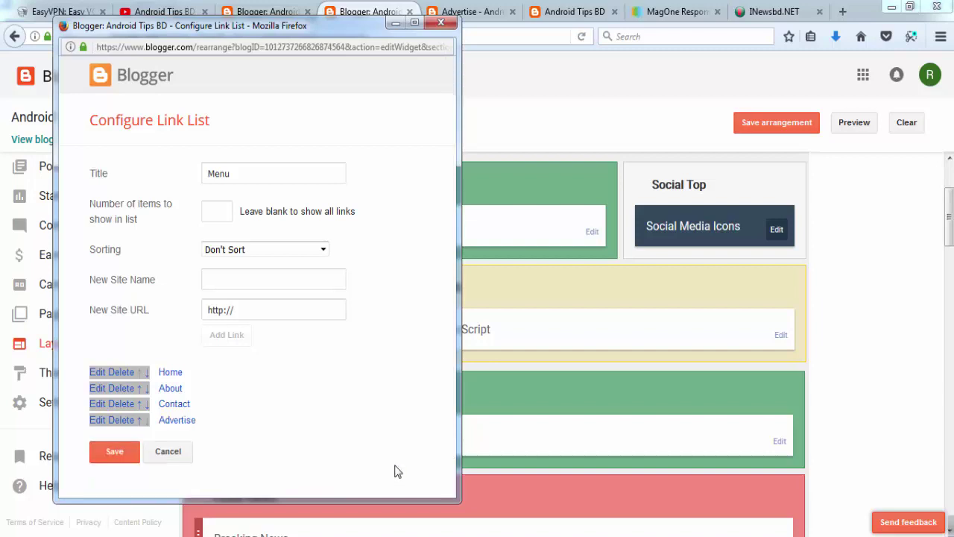
Step: View the live Contact page from the blog's page list and copy its web address
left_click(403, 25)
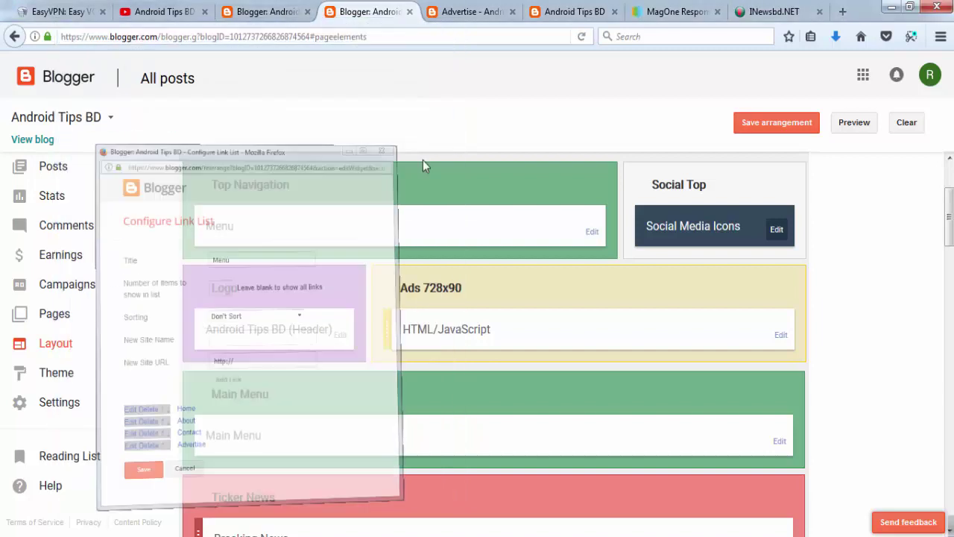
left_click(266, 11)
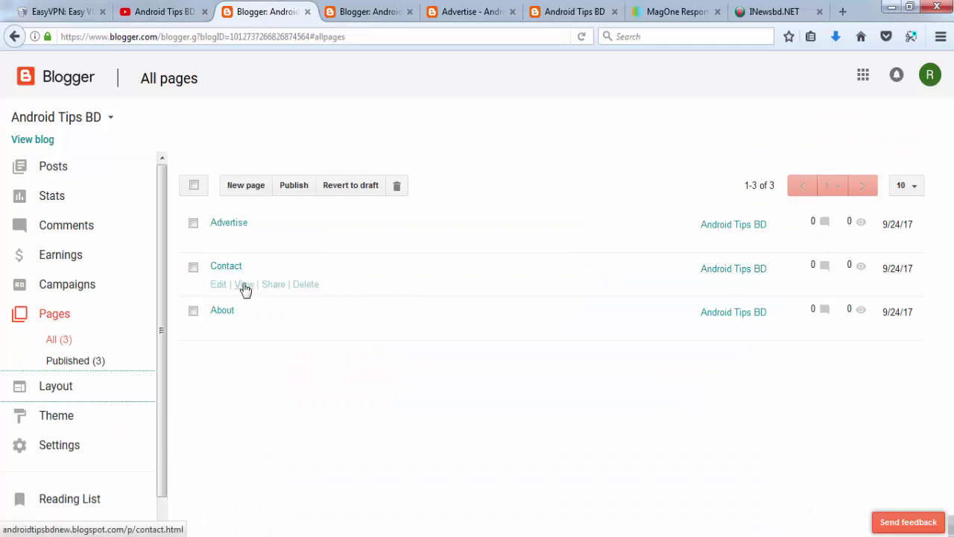
left_click(244, 285)
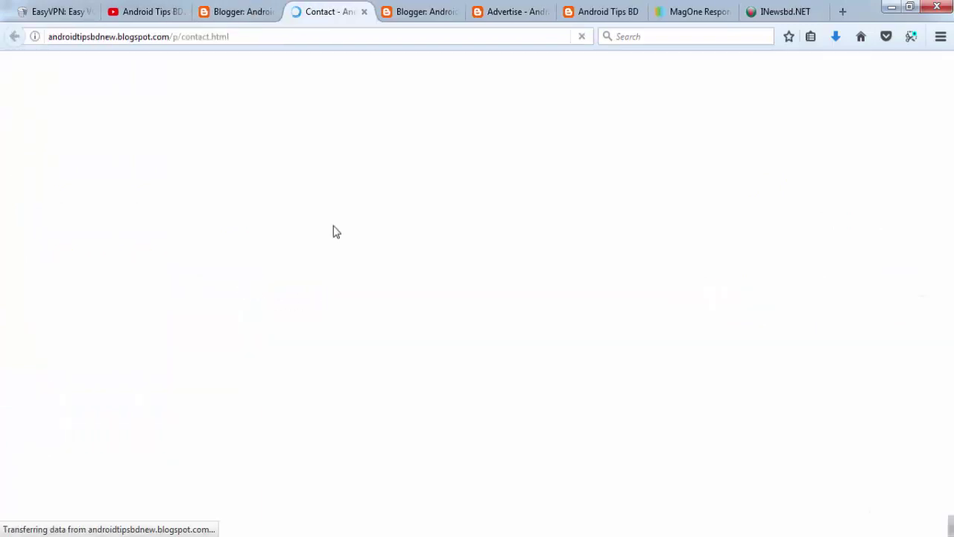
left_click(215, 39)
right_click(217, 35)
left_click(252, 82)
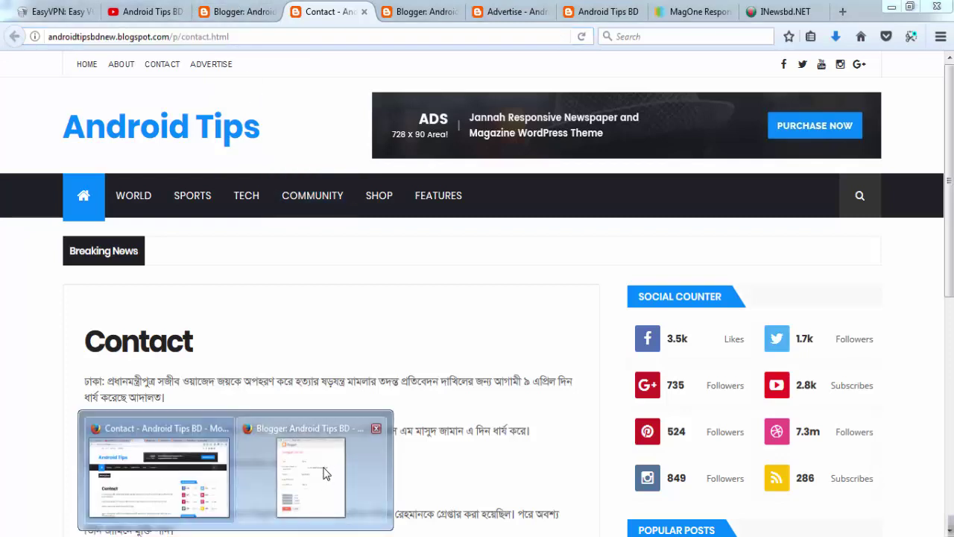
Step: Set the Contact link's URL in the Configure Link List window to the copied Contact page address and save the link
left_click(309, 447)
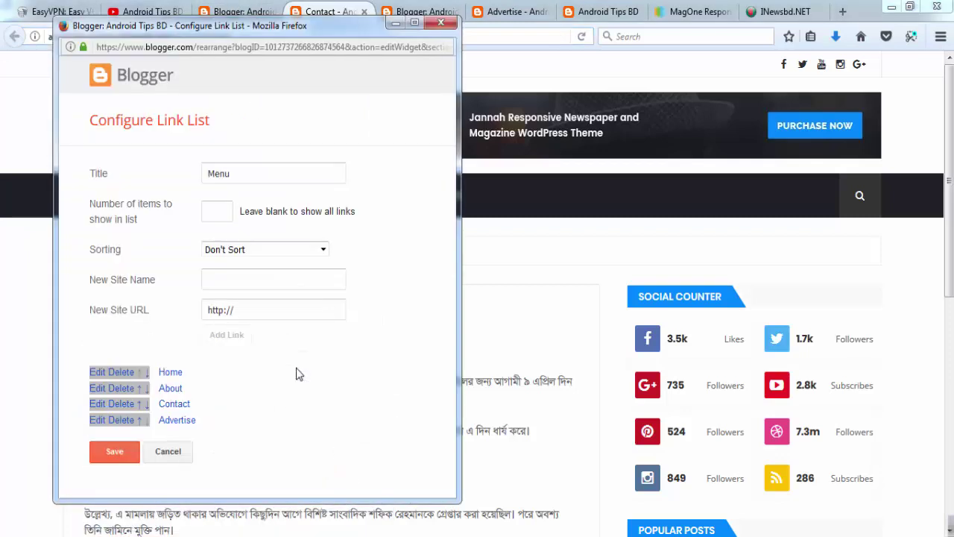
left_click(97, 403)
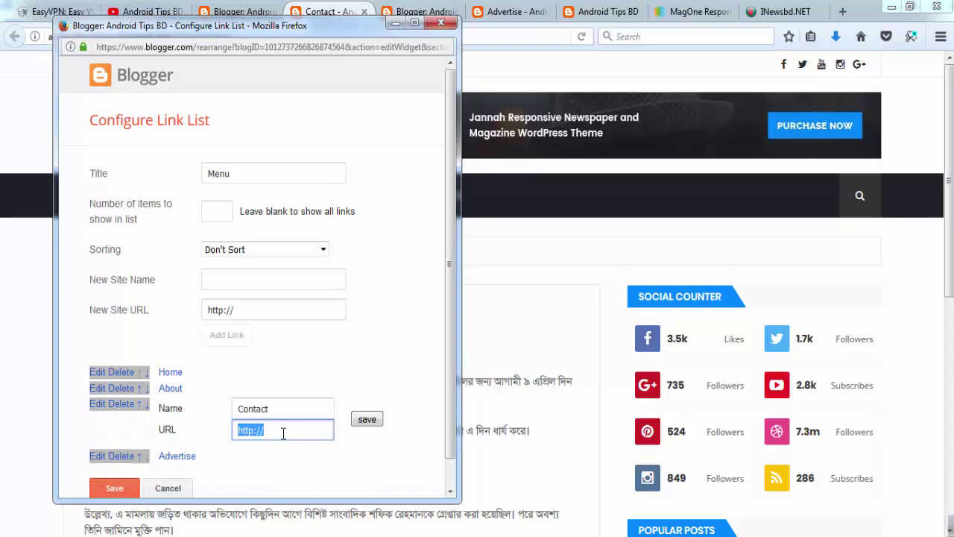
key("ctrl+v")
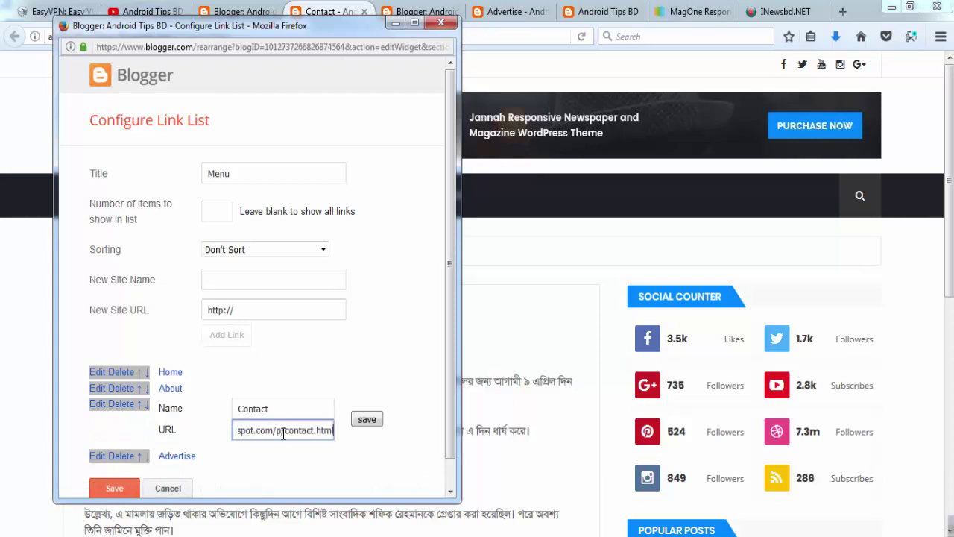
left_click(367, 421)
Step: Close the browser tabs of the live Contact and Advertise pages and return to the blog's page list
left_click(9, 378)
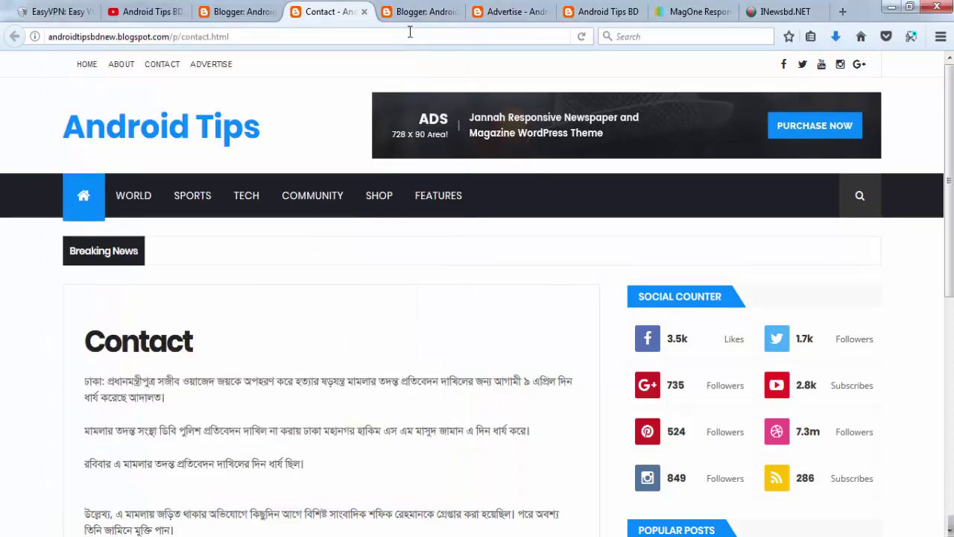
left_click(364, 12)
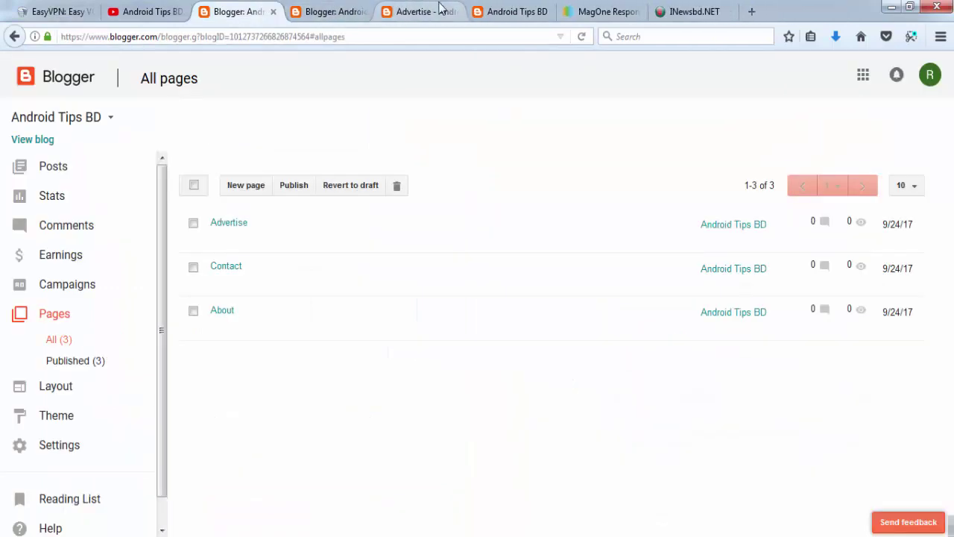
left_click(440, 11)
left_click(457, 11)
left_click(305, 12)
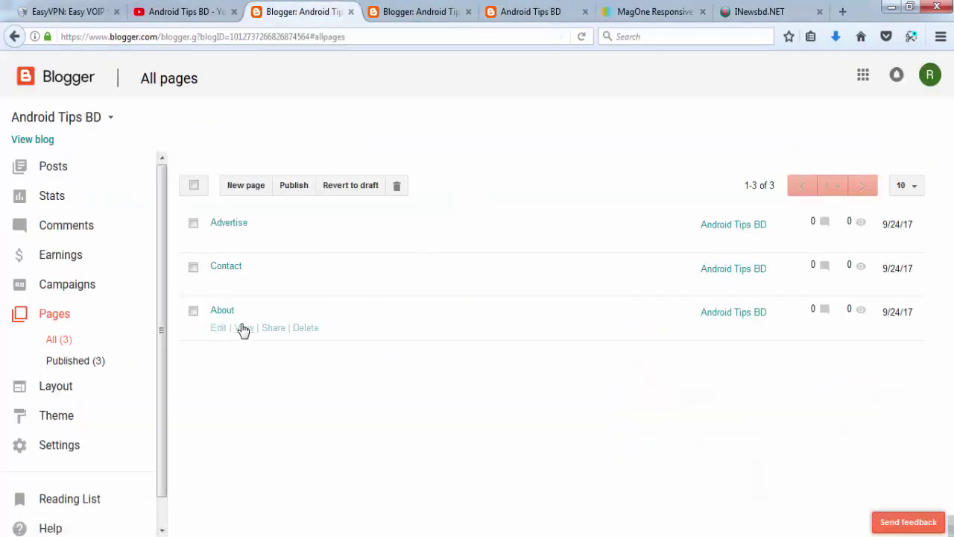
Step: View the live About page from the page list and copy its web address
left_click(242, 328)
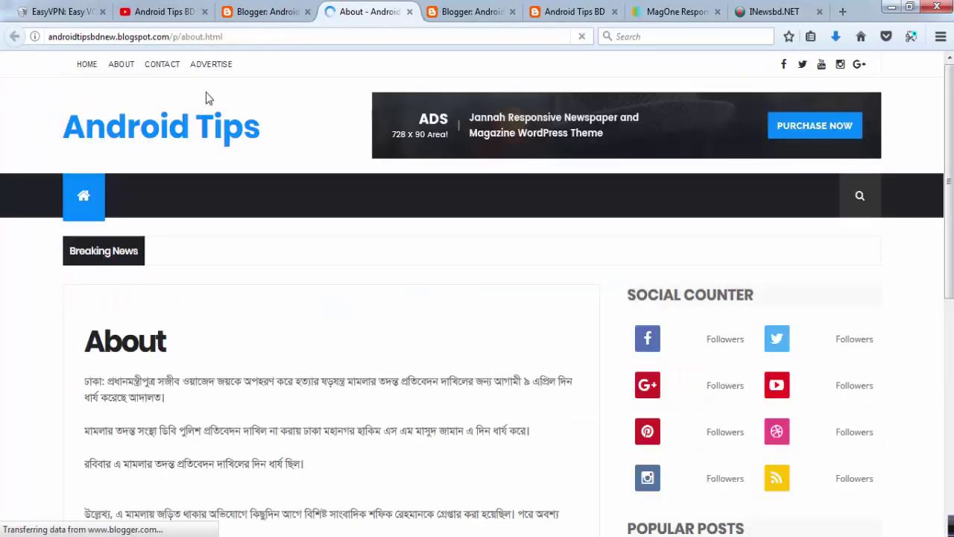
left_click(217, 36)
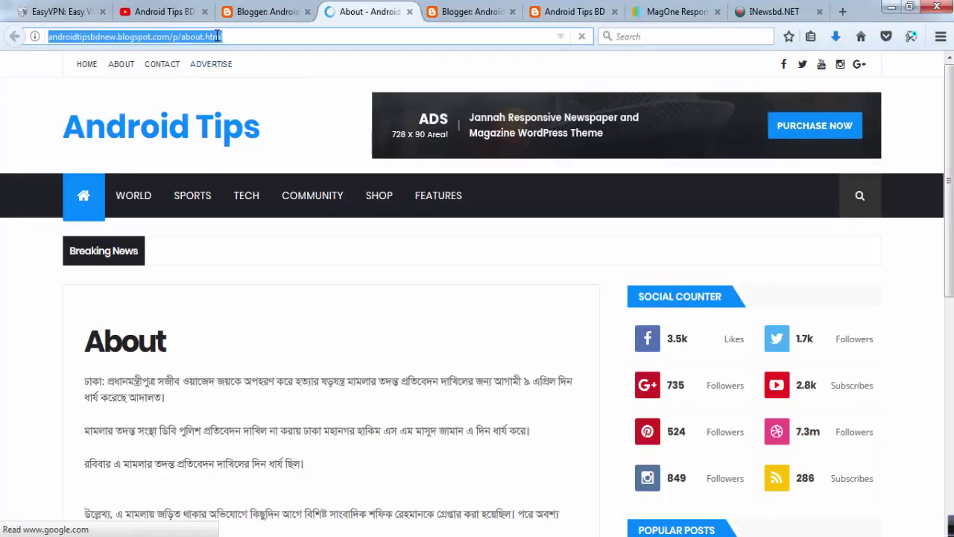
right_click(217, 35)
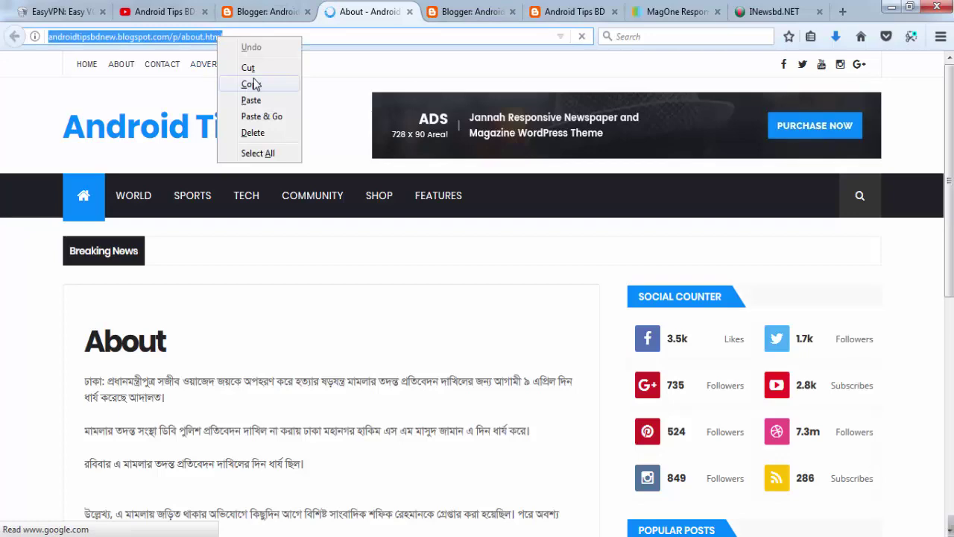
left_click(251, 85)
Step: Set the About link's URL in the Configure Link List window to the copied About page address and save the link
left_click(265, 11)
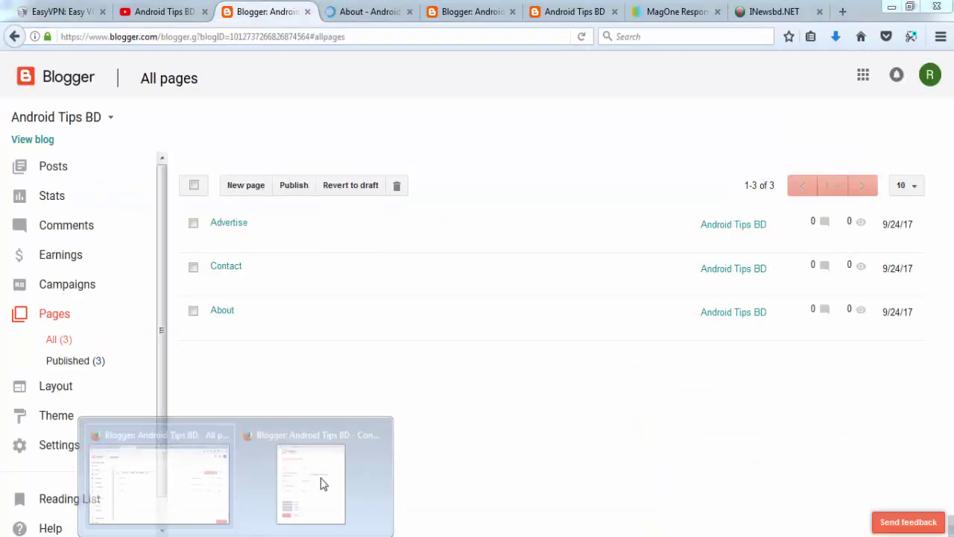
mouse_move(251, 534)
left_click(335, 473)
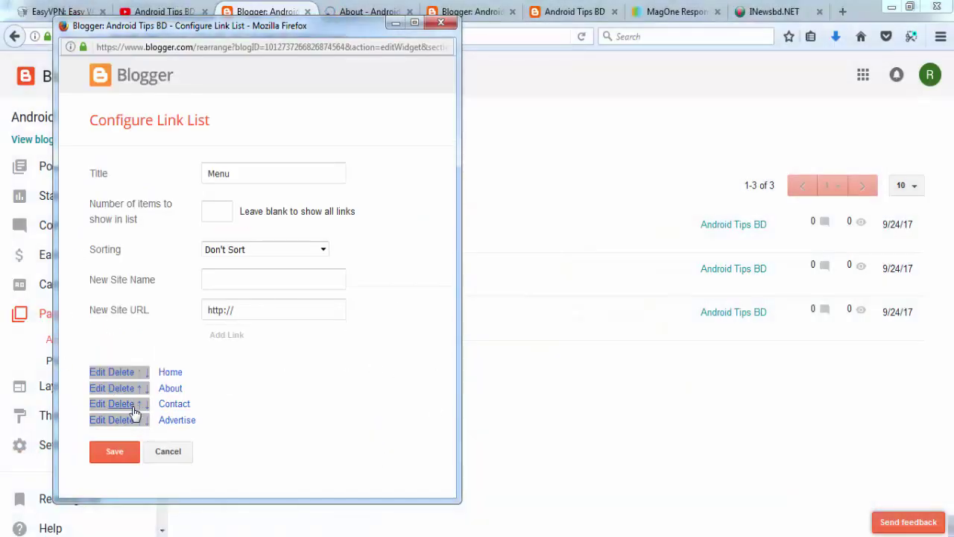
left_click(99, 388)
left_click(284, 412)
key("ctrl+a")
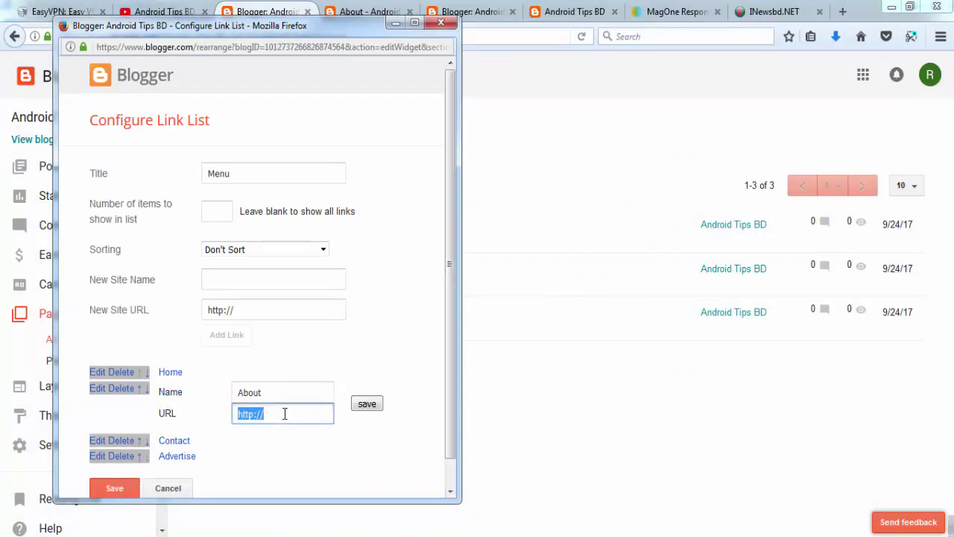
key("ctrl+v")
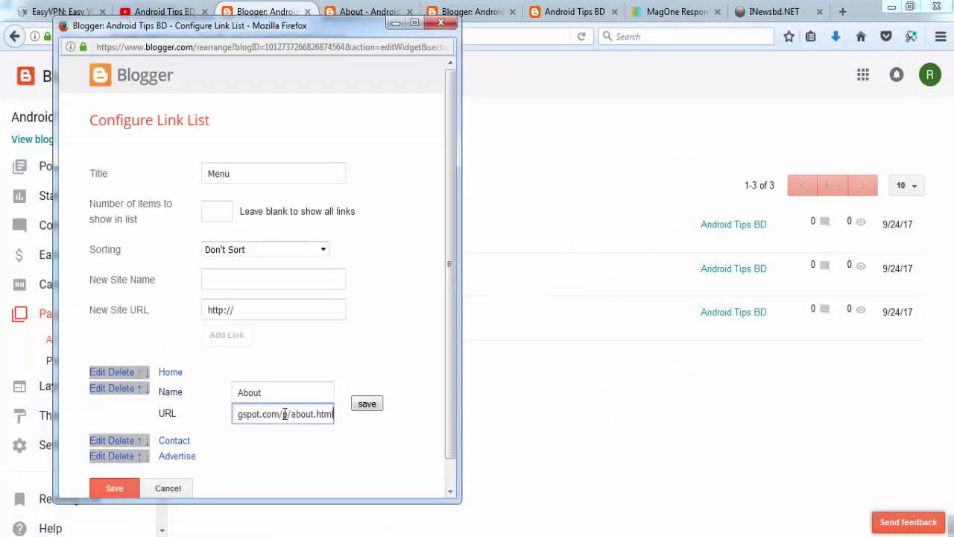
left_click(367, 404)
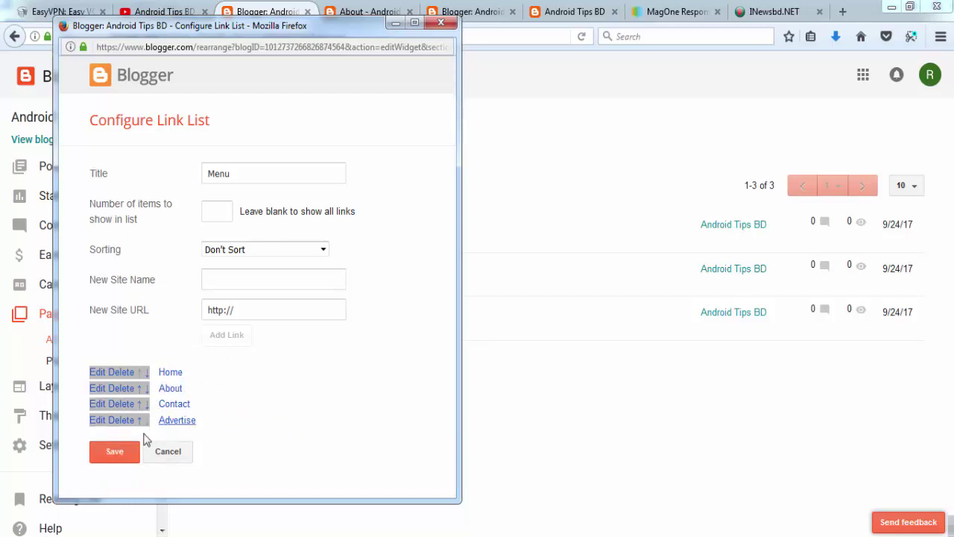
Step: Save the Menu gadget's link list and save the arrangement on the blog's Layout page
left_click(114, 452)
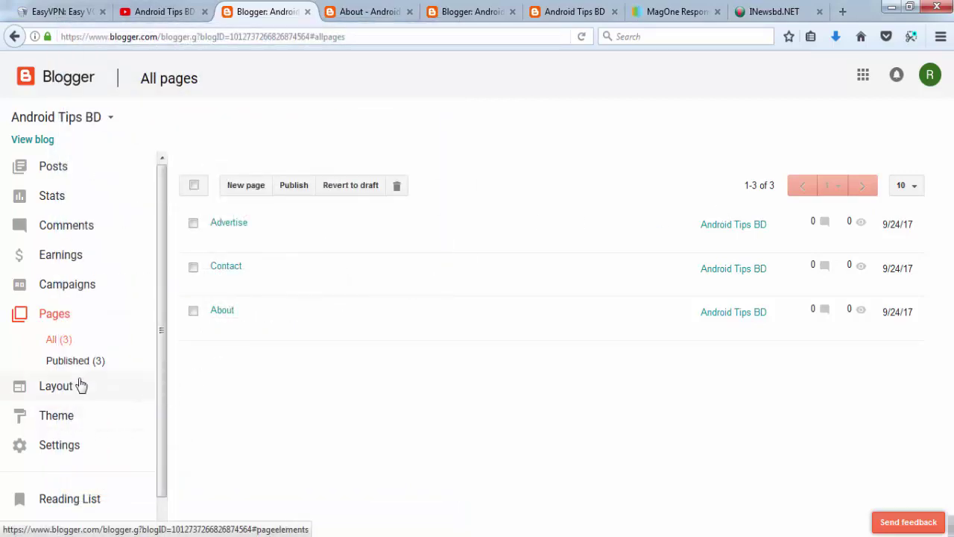
left_click(332, 9)
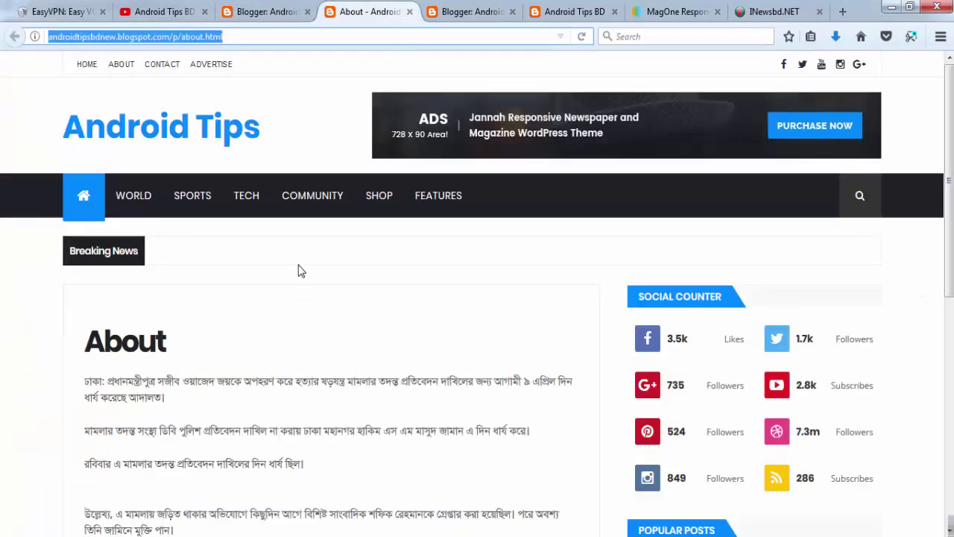
left_click(295, 10)
left_click(466, 11)
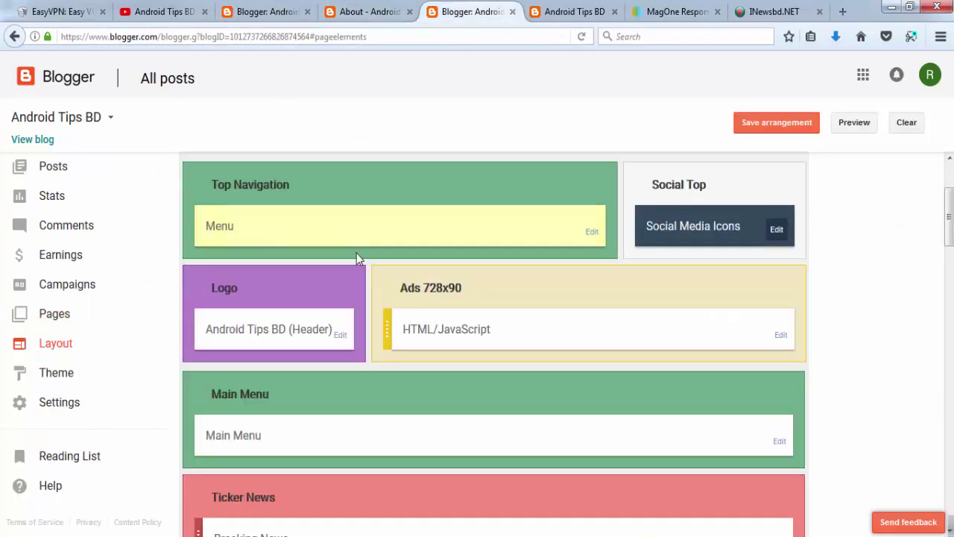
left_click(769, 125)
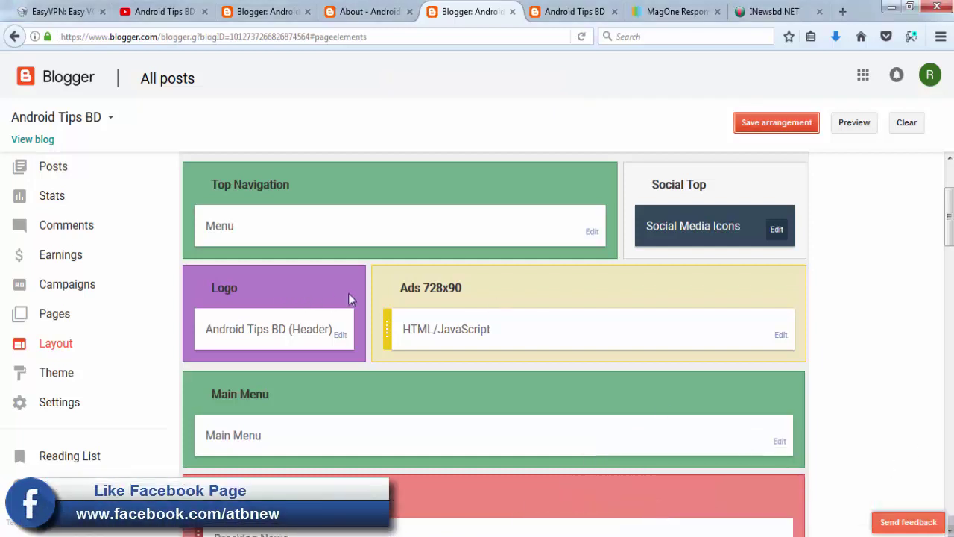
scroll(351, 298, "up", 2)
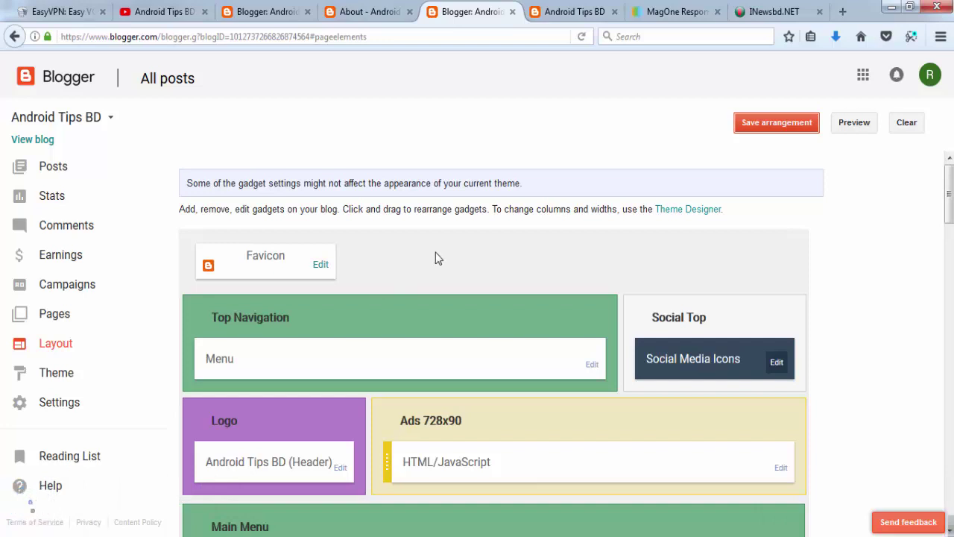
Step: Open the About page from the live blog's top navigation menu and look through its content
left_click(556, 16)
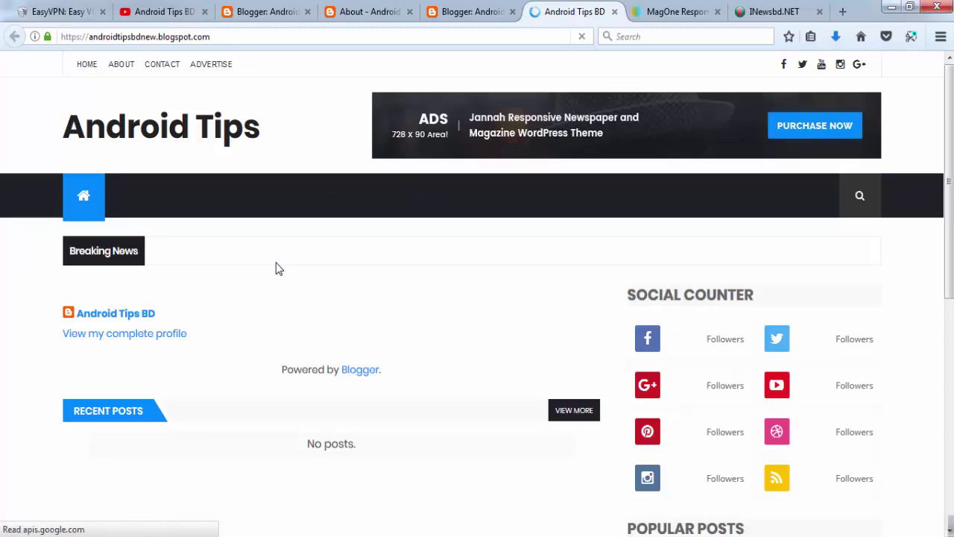
scroll(419, 275, "down", 5)
scroll(428, 276, "up", 5)
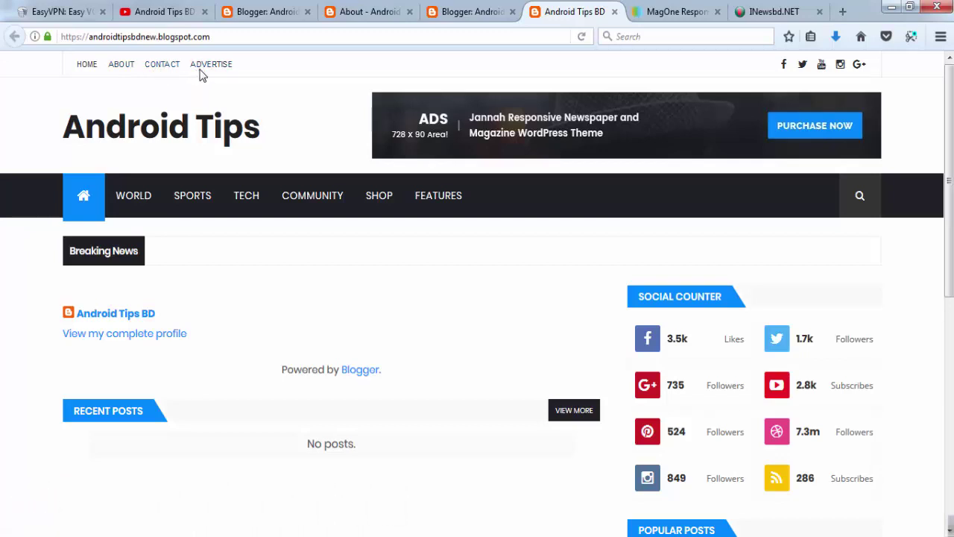
left_click(120, 67)
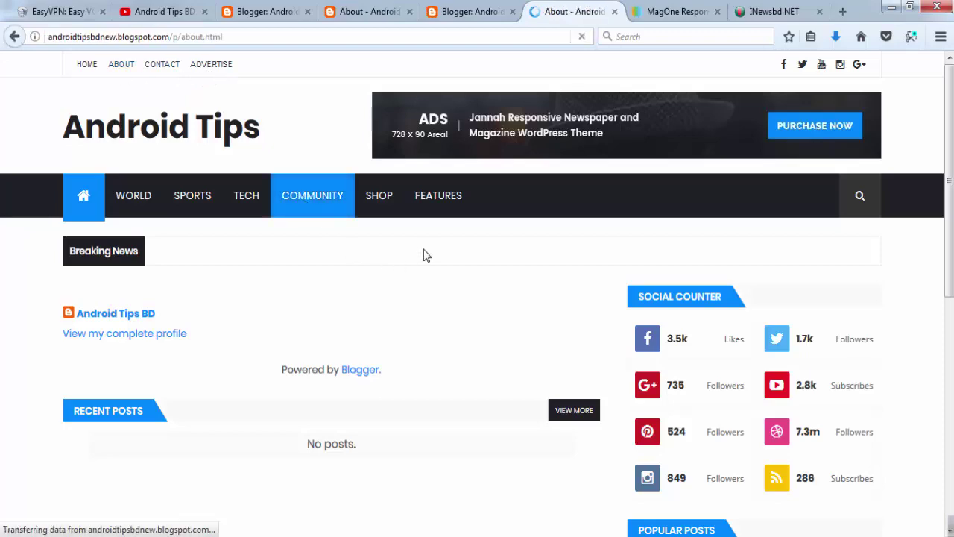
scroll(421, 227, "down", 6)
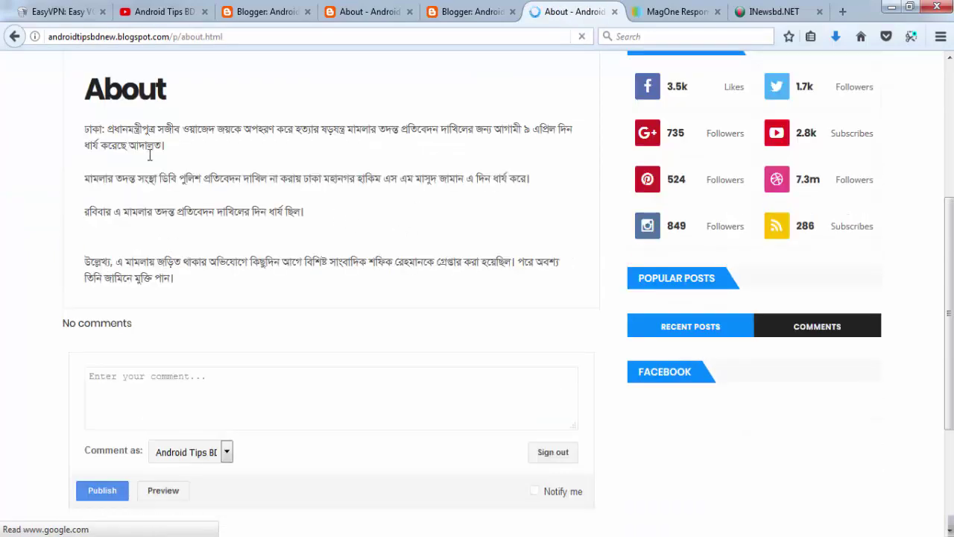
scroll(186, 253, "up", 6)
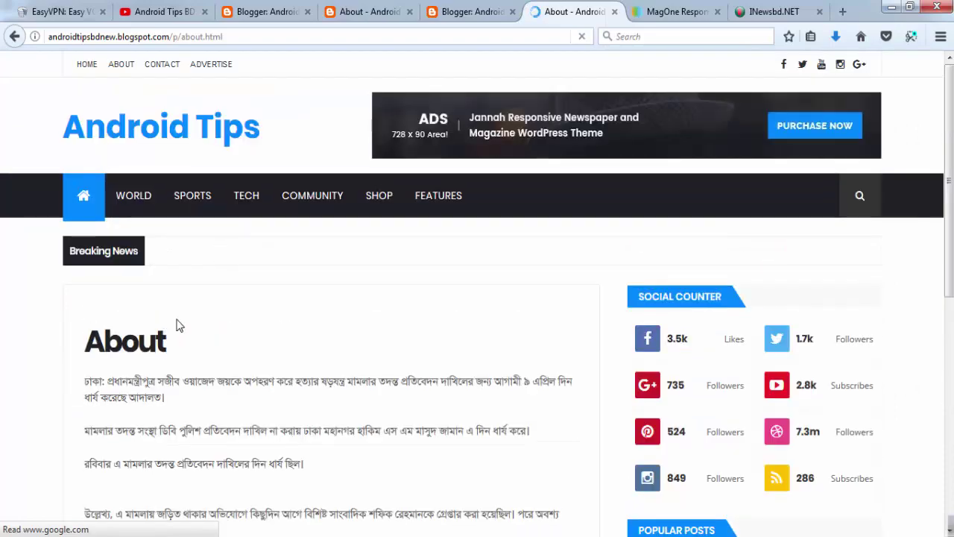
scroll(206, 287, "down", 2)
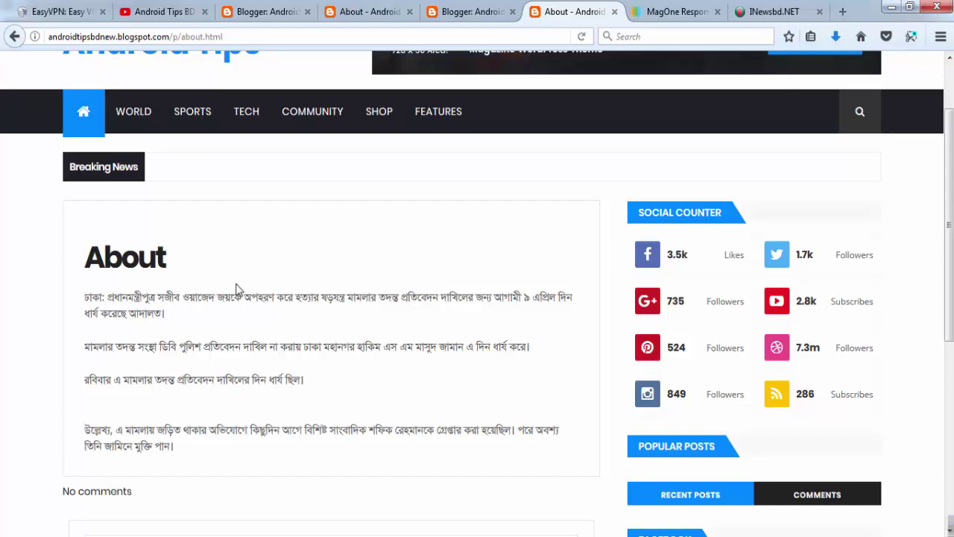
scroll(237, 290, "up", 2)
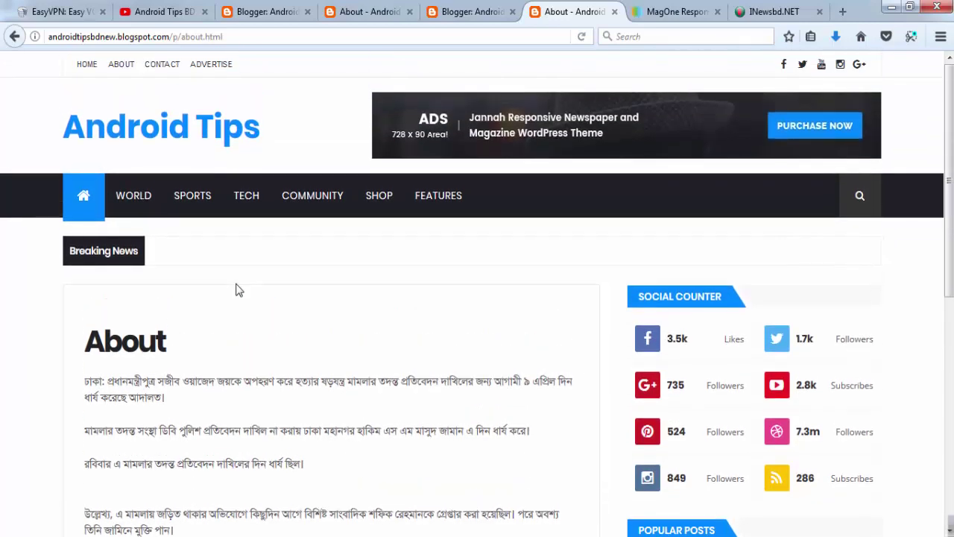
Step: Check the Contact and Advertise pages through the live blog's top navigation links and return to the home page
left_click(157, 67)
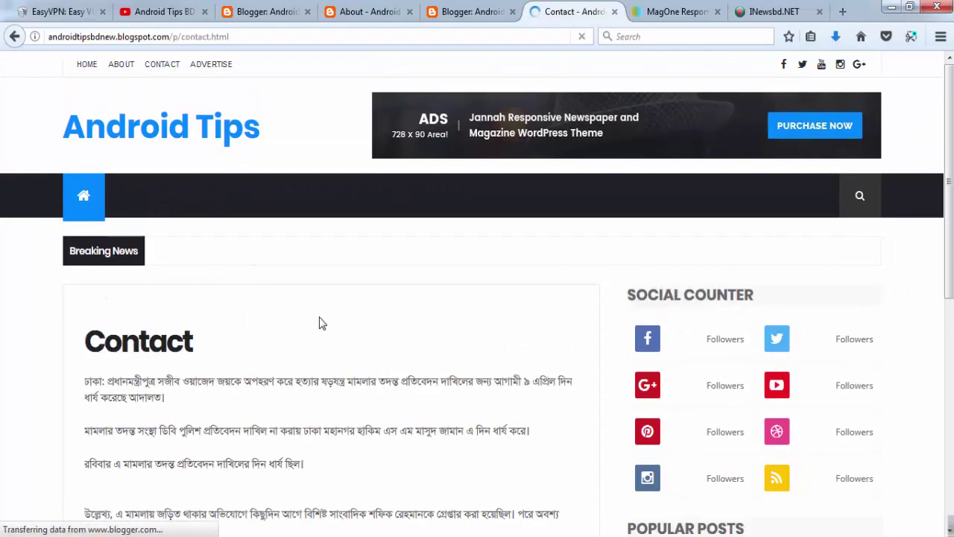
scroll(316, 315, "down", 3)
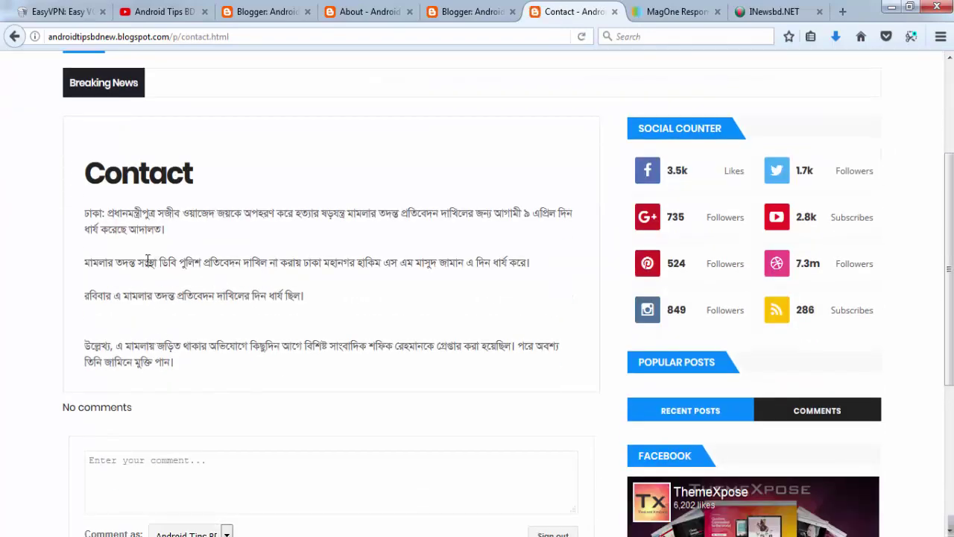
scroll(254, 338, "up", 3)
left_click(211, 65)
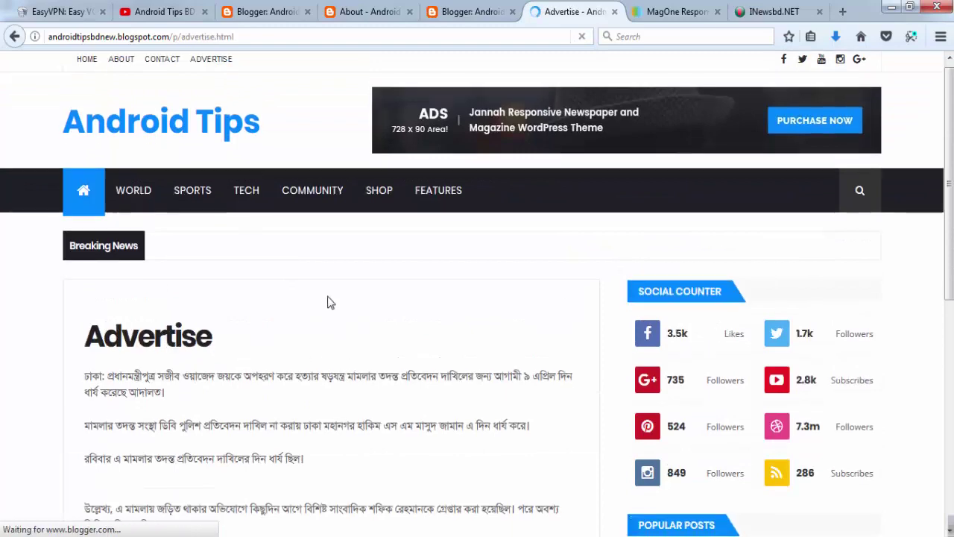
scroll(330, 302, "down", 3)
scroll(330, 302, "down", 2)
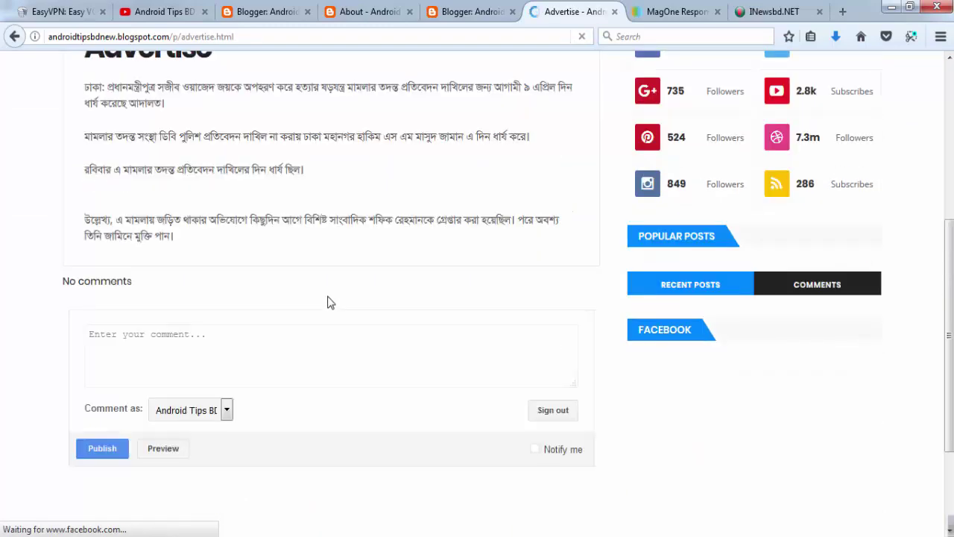
scroll(330, 302, "up", 5)
left_click(78, 199)
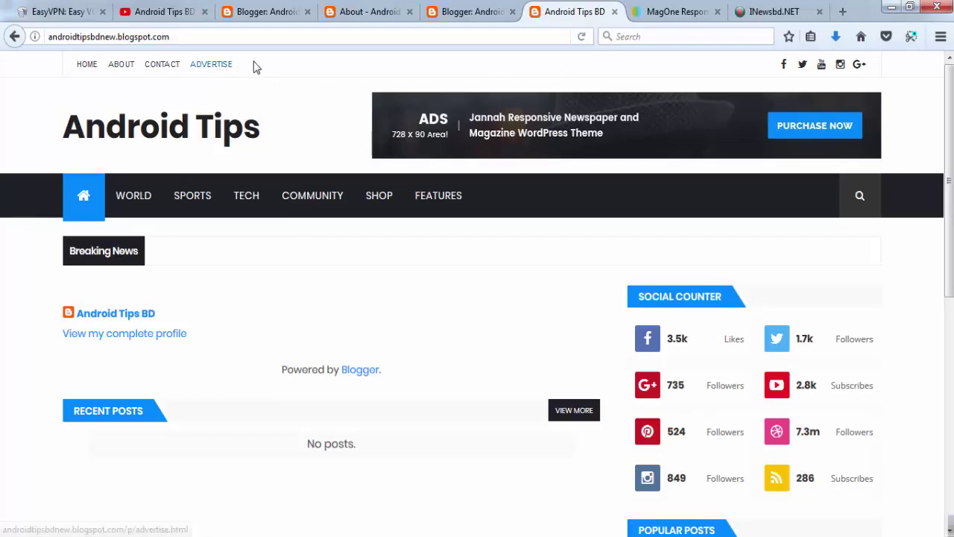
left_click(461, 12)
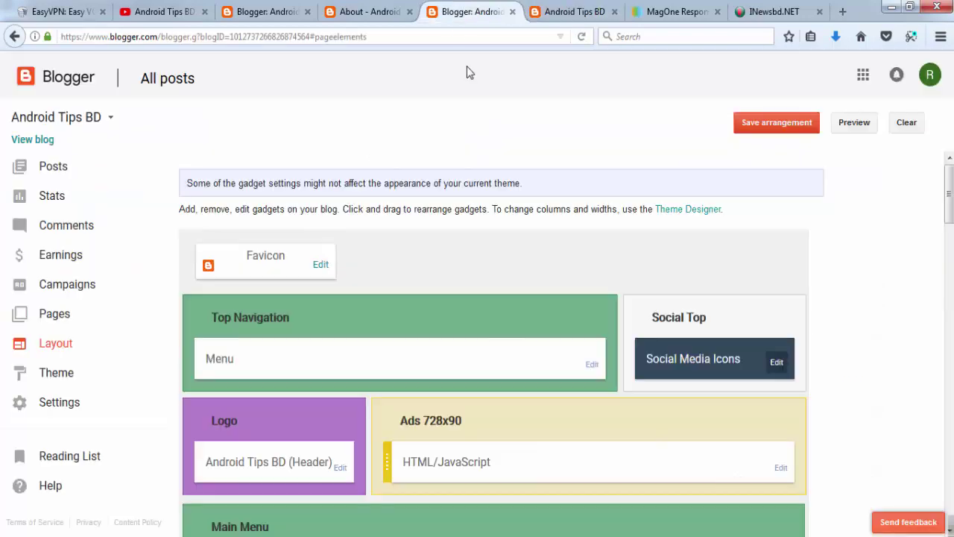
left_click(591, 364)
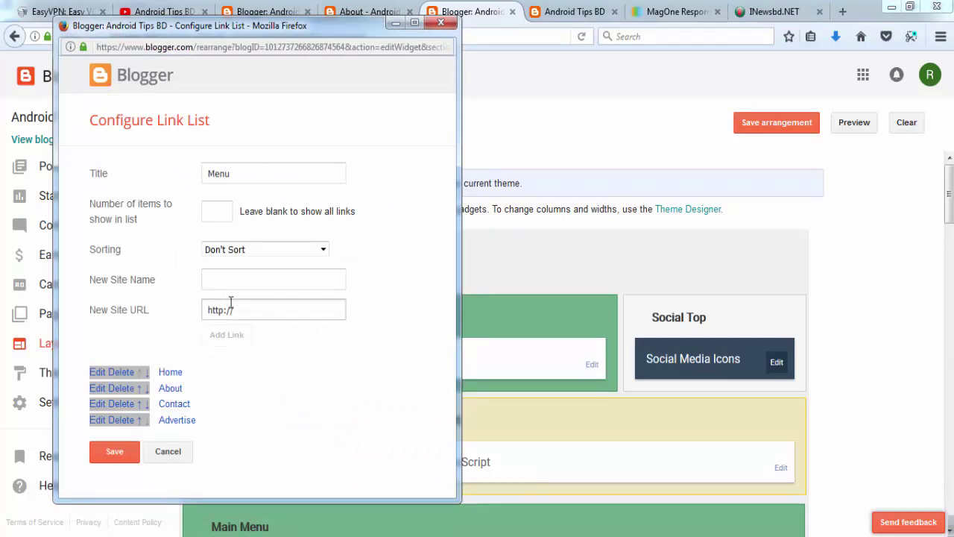
left_click(168, 452)
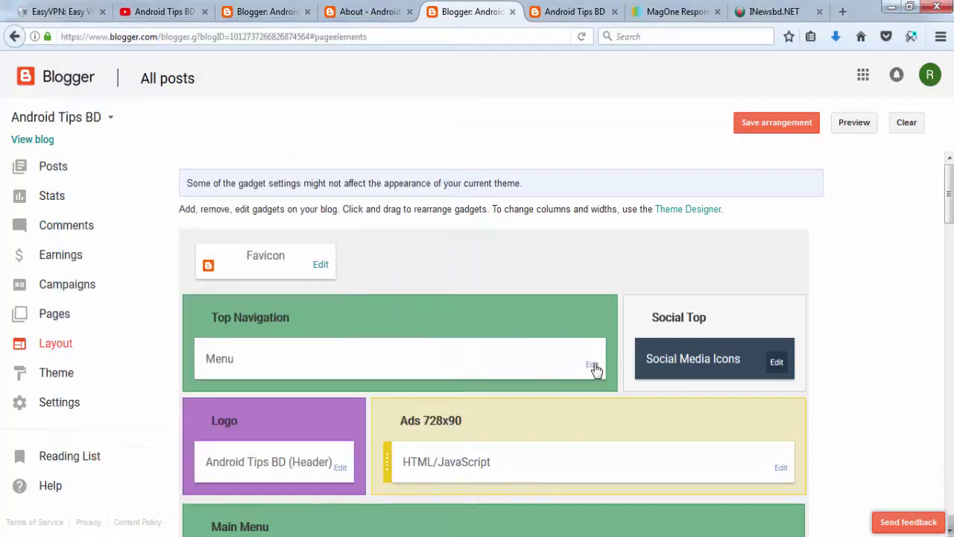
left_click(589, 365)
left_click(248, 276)
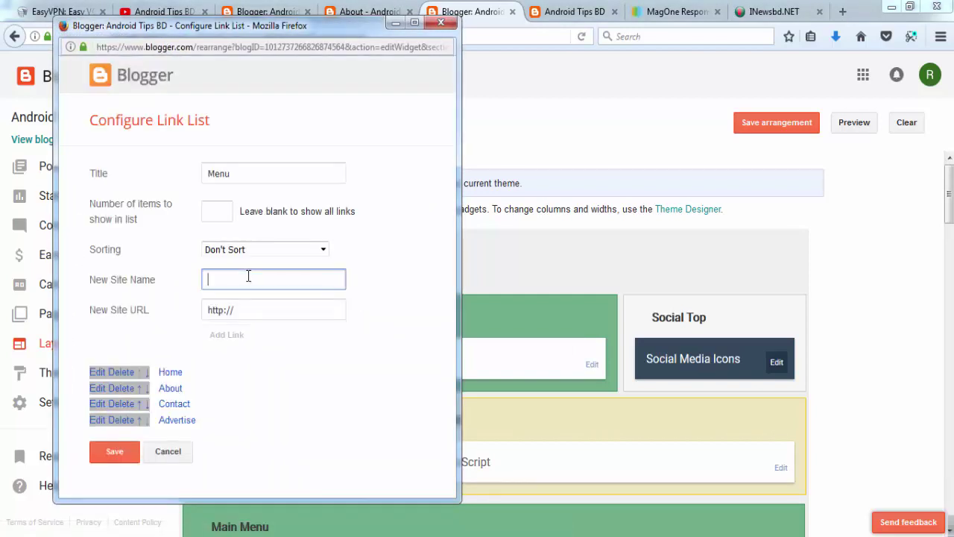
type("n")
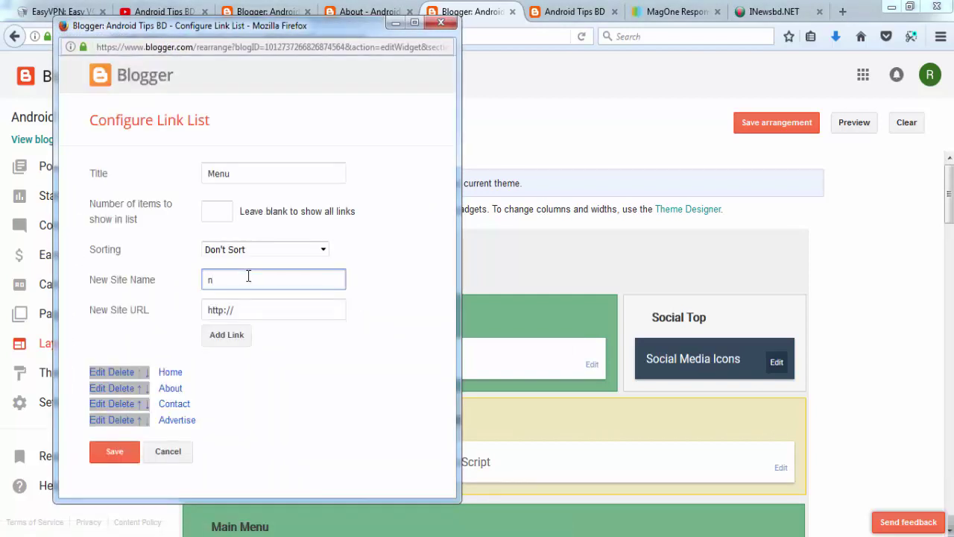
type("new menu")
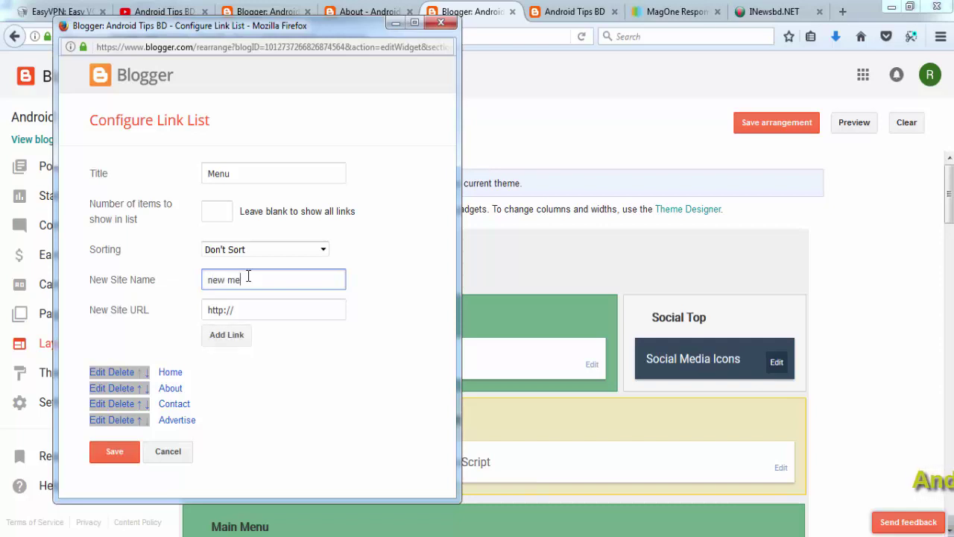
left_click(272, 300)
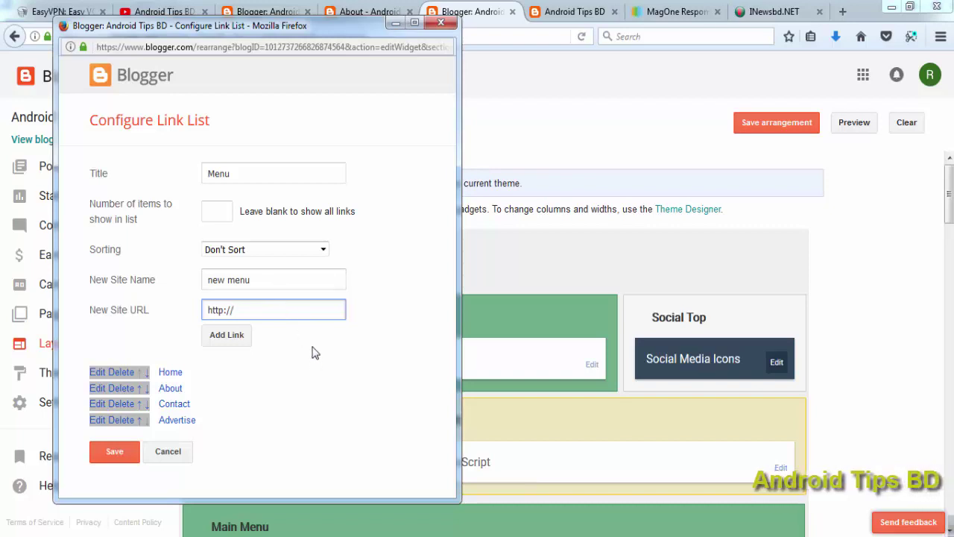
left_click(234, 337)
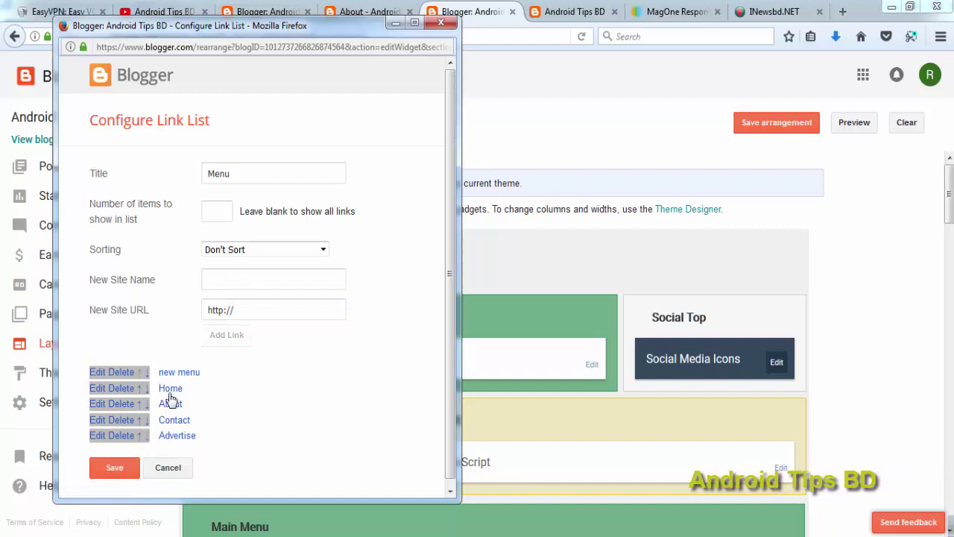
Step: Move the "new menu" link below Advertise to the end of the link list and save the Menu gadget
left_click(147, 372)
left_click(146, 388)
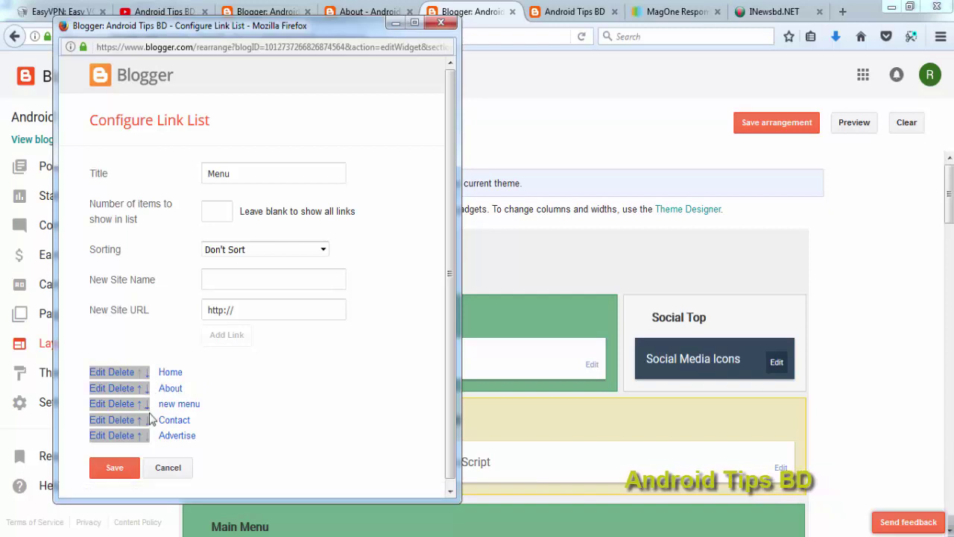
left_click(147, 405)
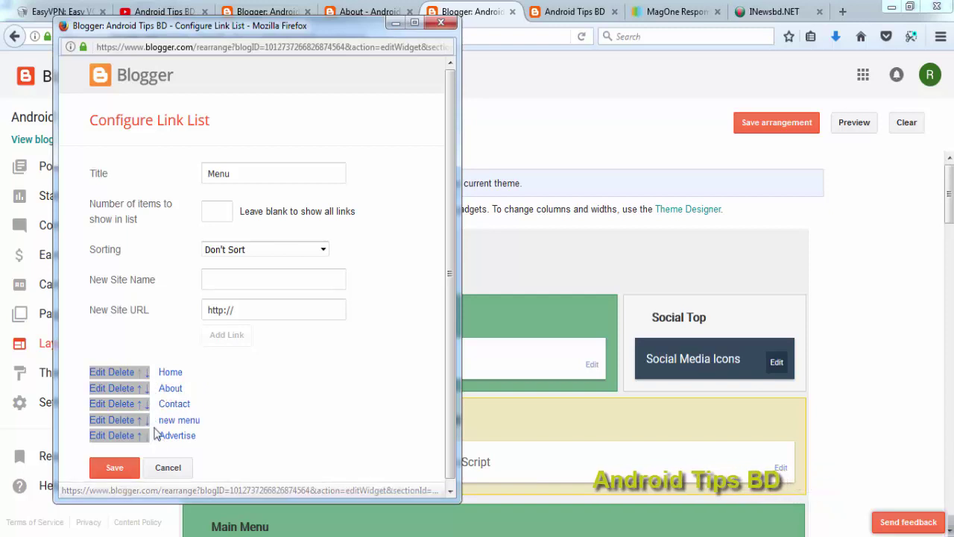
left_click(147, 420)
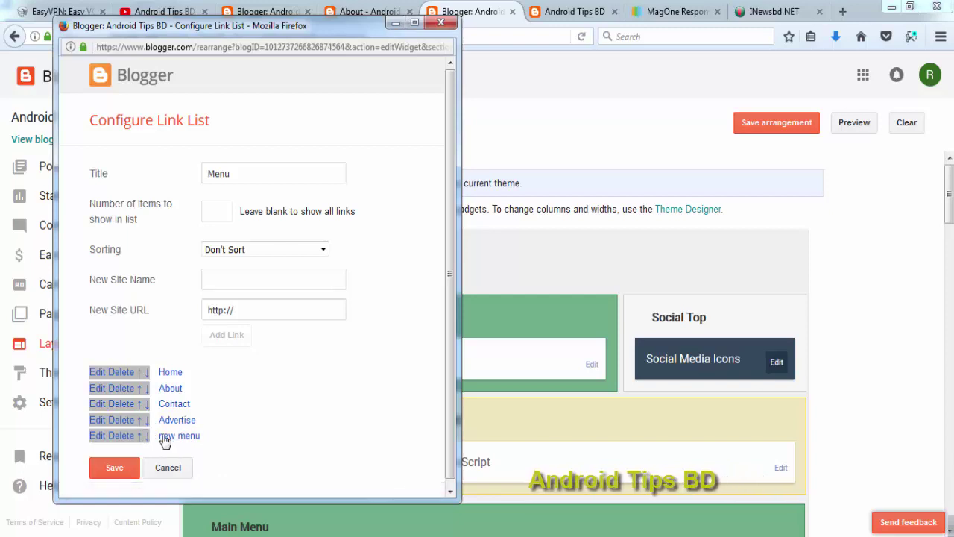
left_click(110, 469)
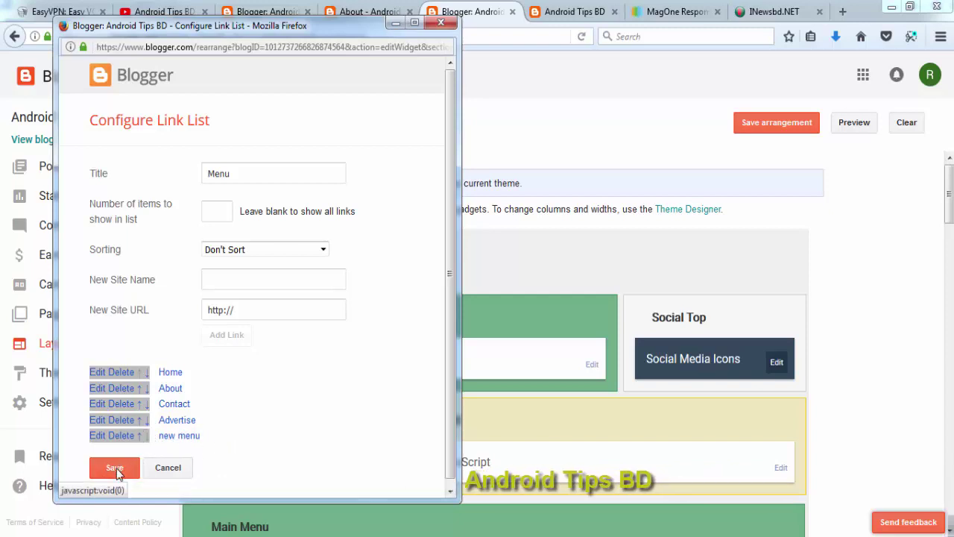
Step: Save the layout arrangement and reload the live blog's home page to check the top navigation for the added link
left_click(745, 124)
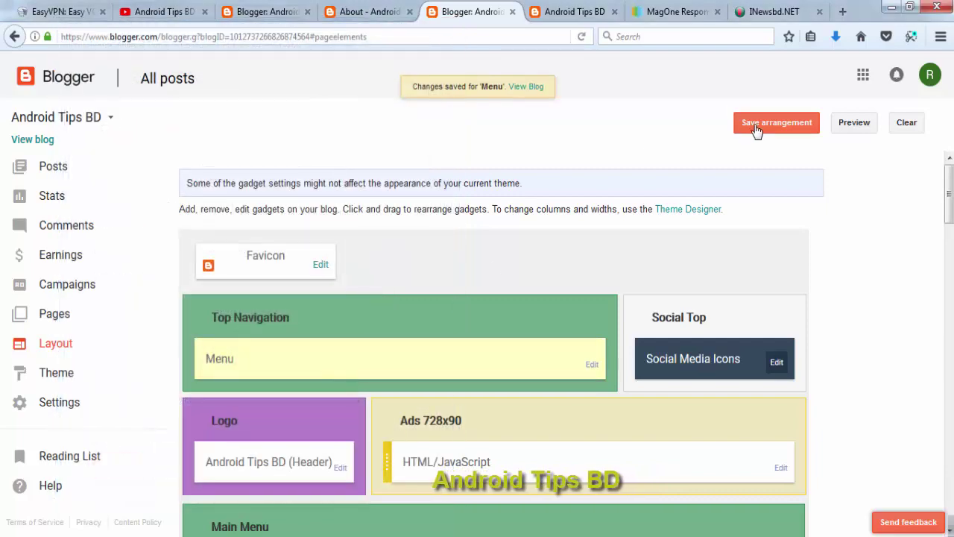
left_click(571, 11)
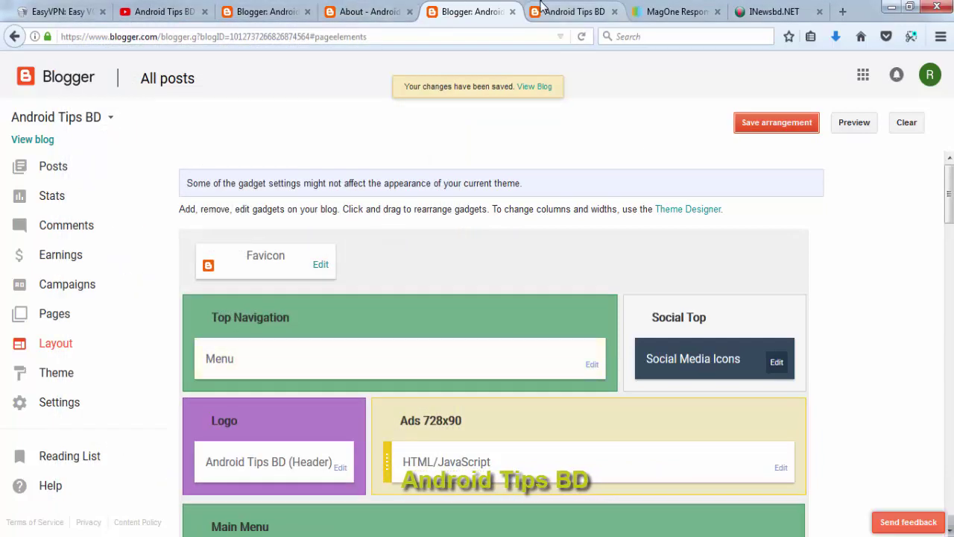
left_click(73, 195)
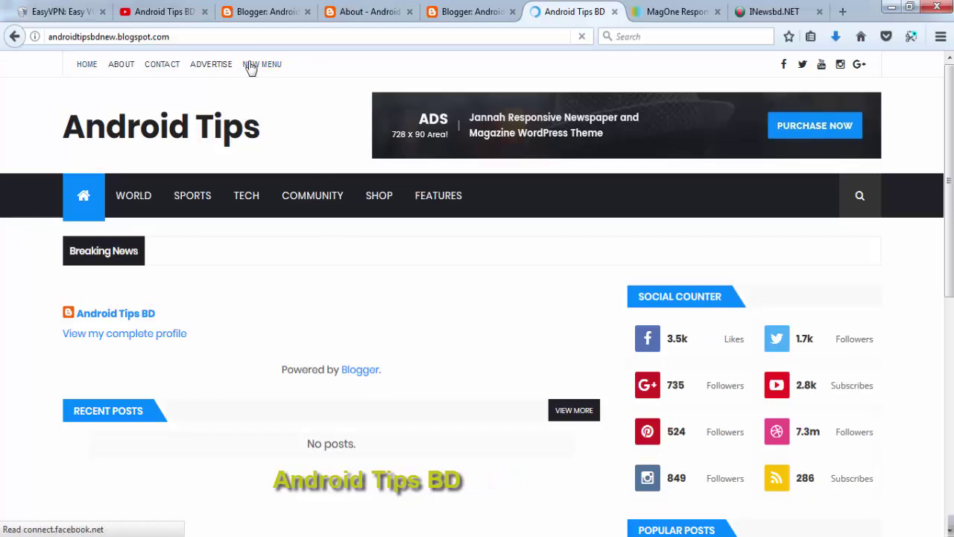
Step: Delete the "new menu" link from the Top Navigation Menu gadget, then save the link list and the layout arrangement
left_click(469, 11)
left_click(591, 364)
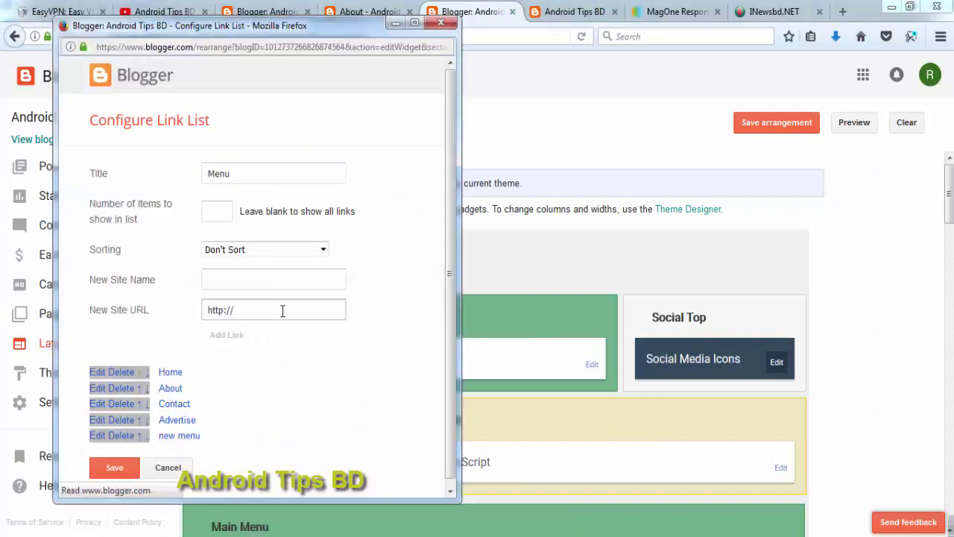
left_click(124, 431)
left_click(108, 452)
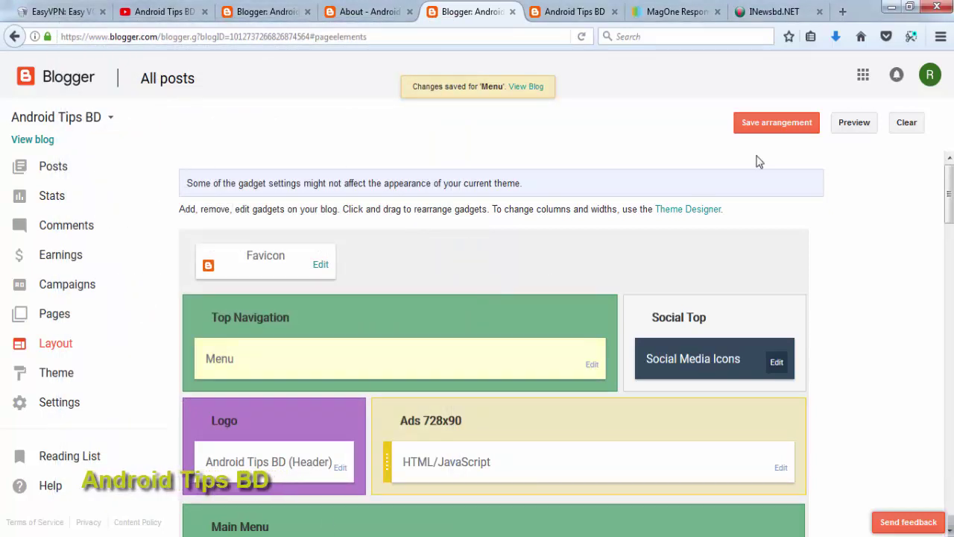
left_click(772, 125)
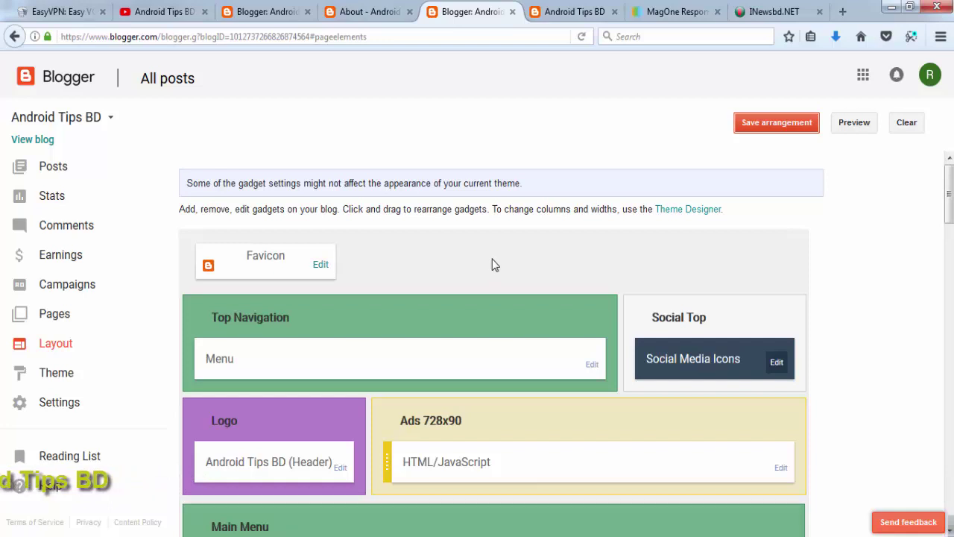
Step: Reload the live blog's home page and examine its top navigation menu and the rest of the page
left_click(546, 7)
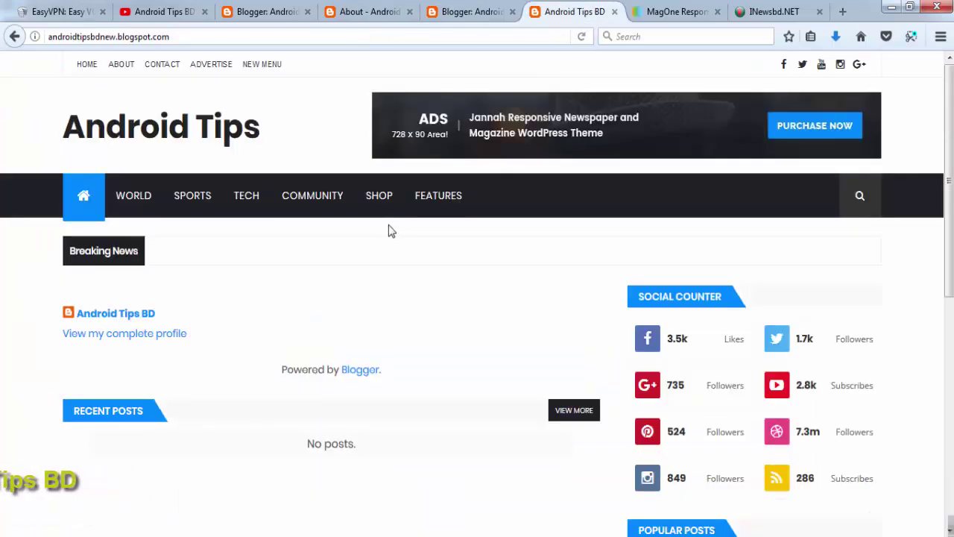
left_click(90, 201)
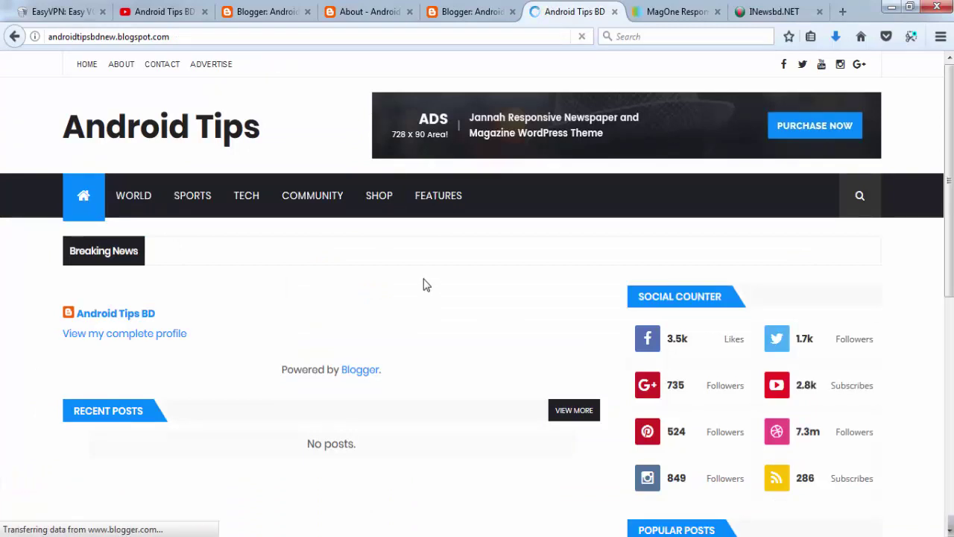
scroll(451, 295, "down", 5)
scroll(448, 300, "up", 5)
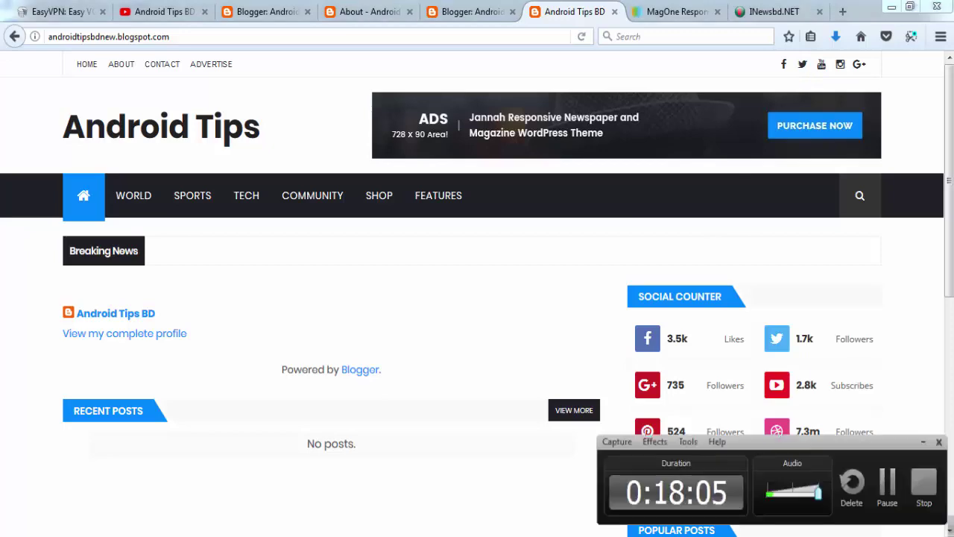
scroll(502, 398, "down", 6)
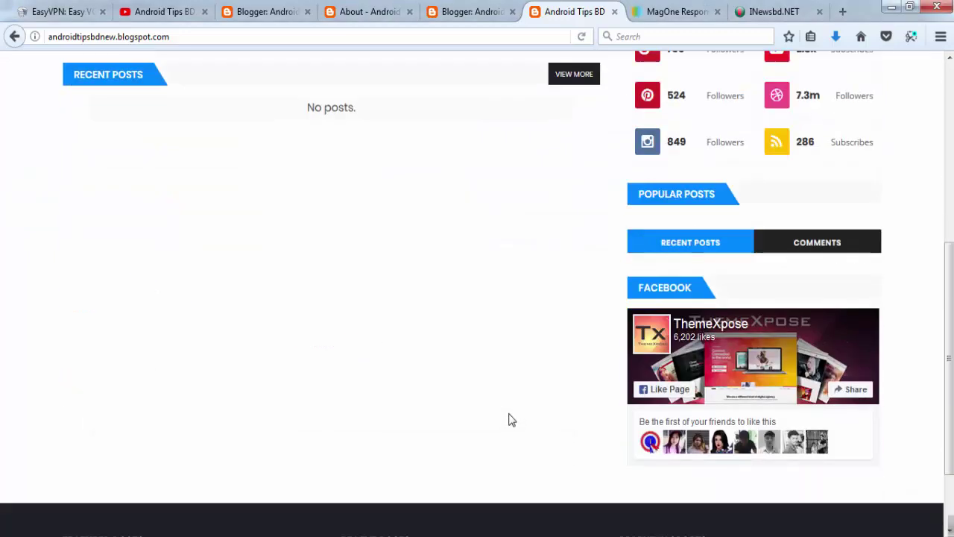
scroll(508, 420, "up", 8)
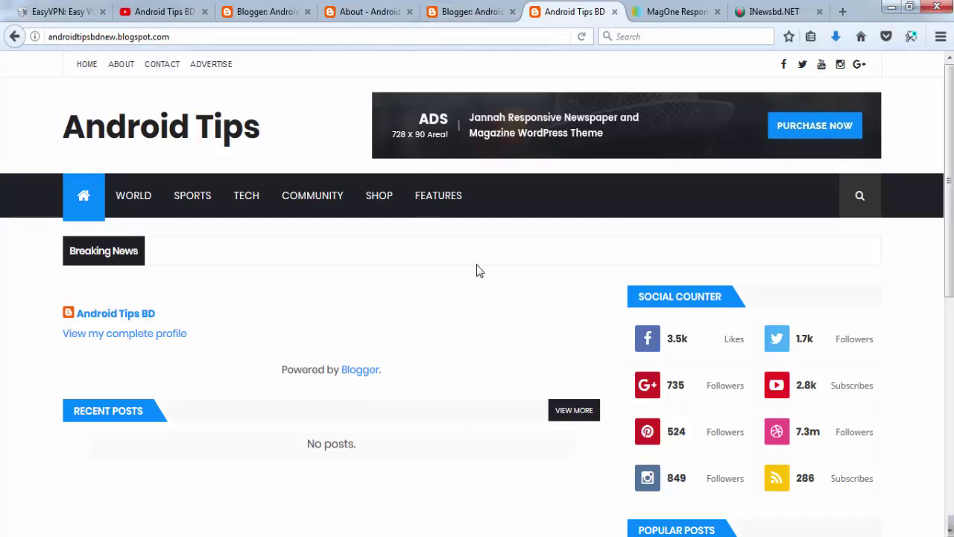
Step: Compare the Social Top gadget in the Blogger layout with the social icons in the live blog's header
left_click(455, 9)
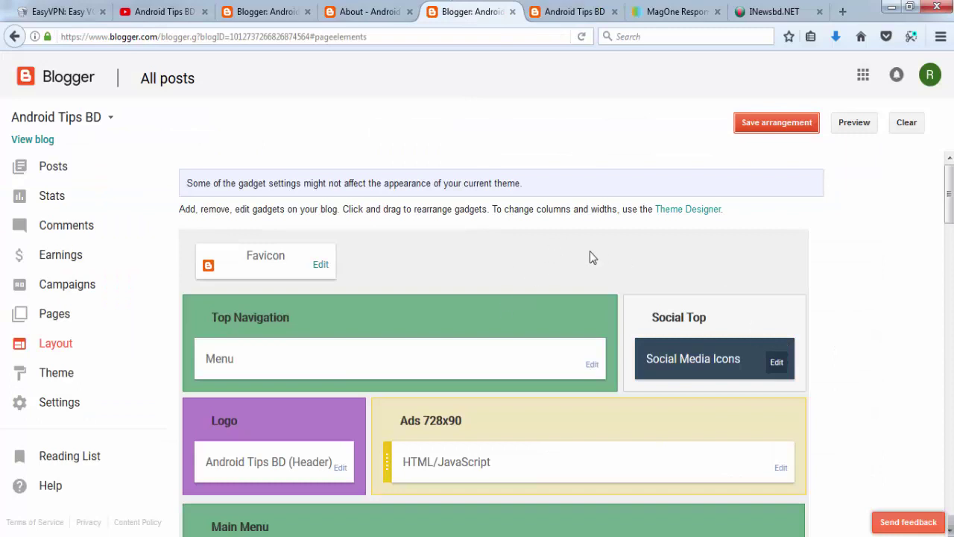
left_click(564, 9)
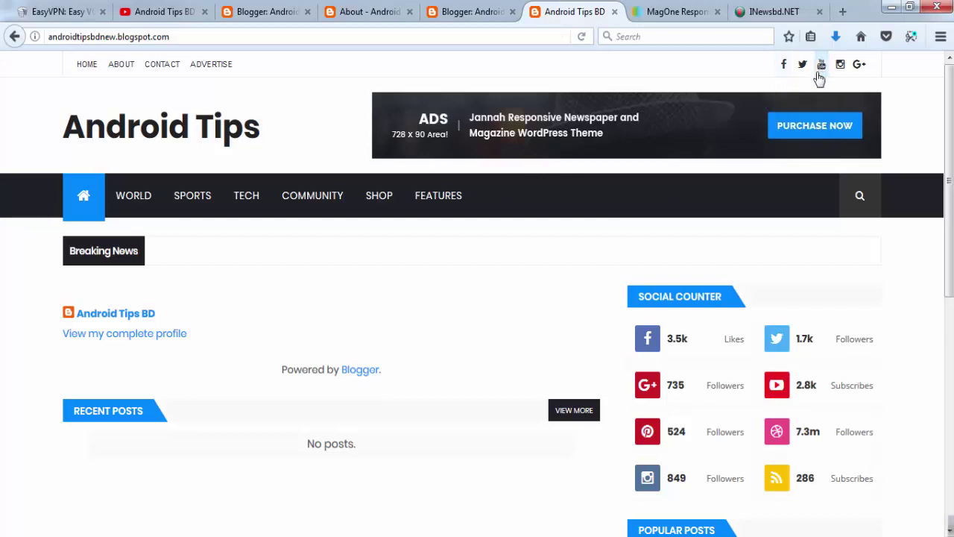
left_click(532, 536)
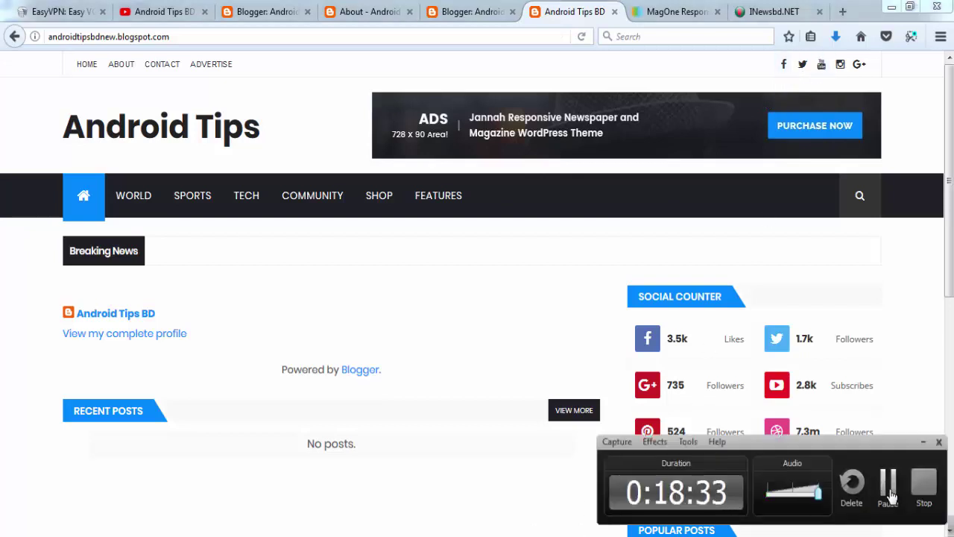
left_click(887, 484)
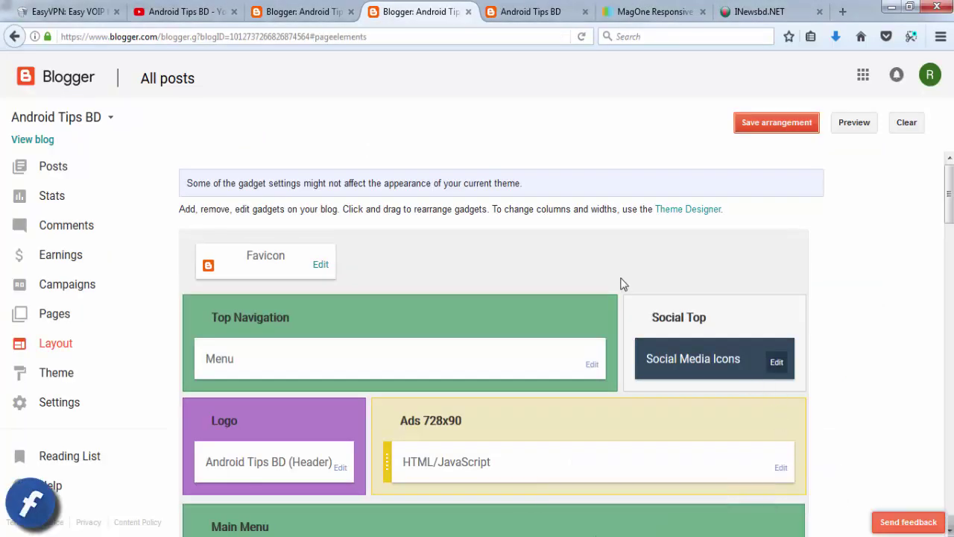
left_click(532, 536)
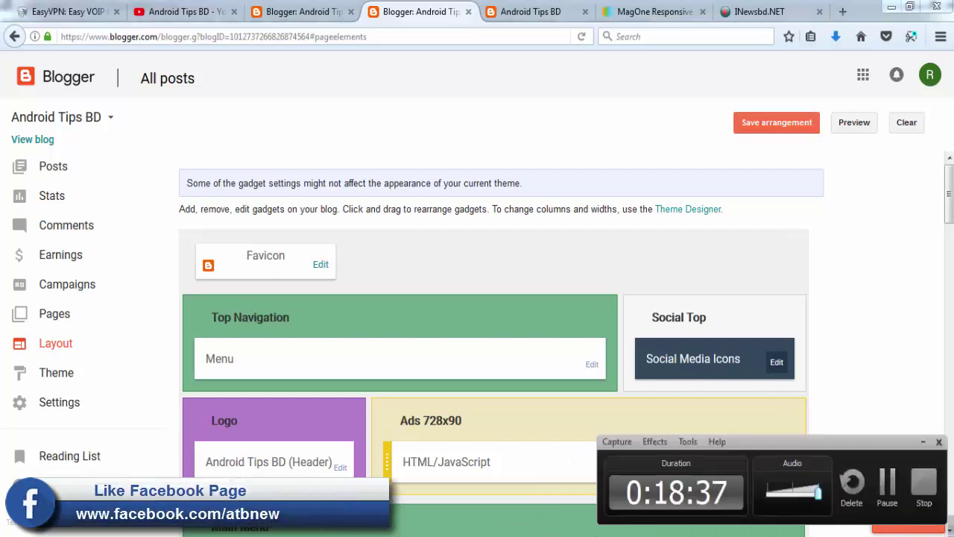
left_click(581, 433)
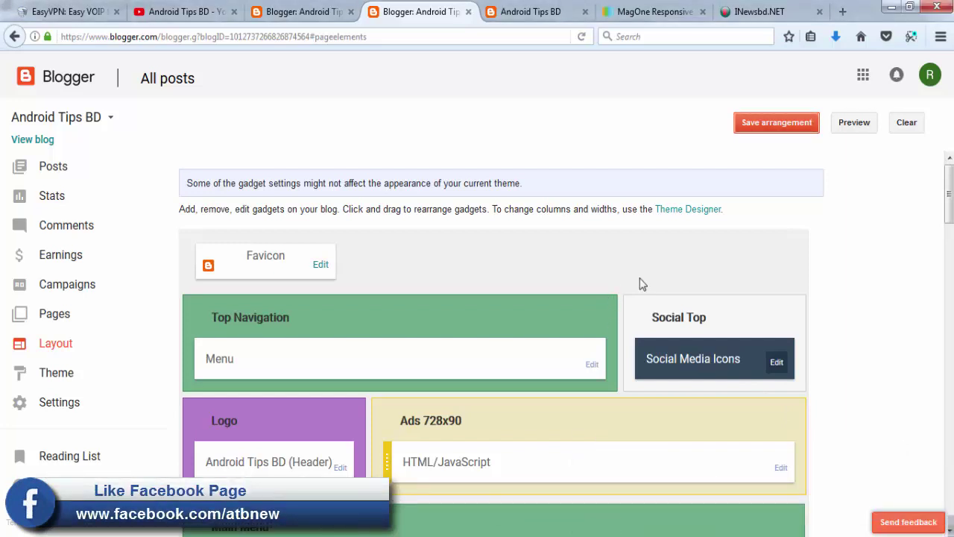
left_click(530, 11)
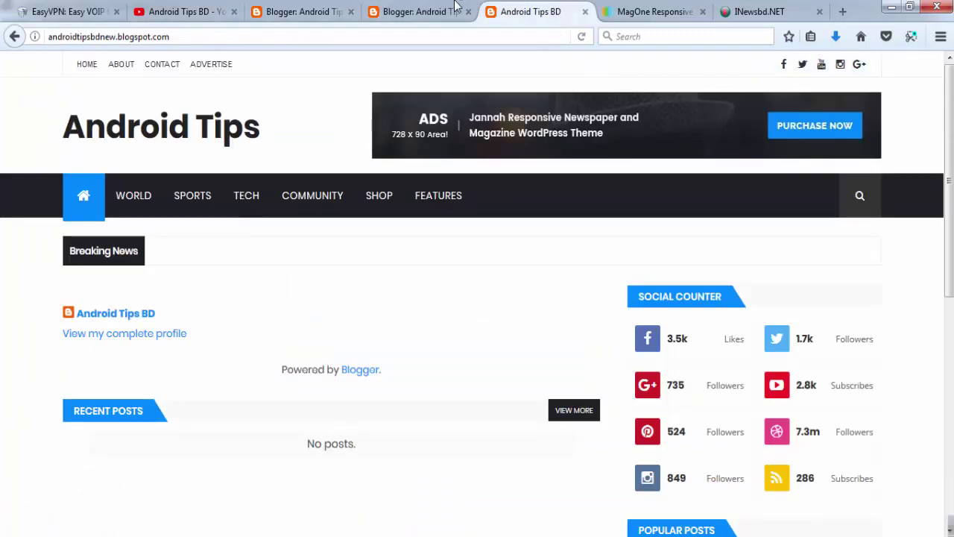
left_click(422, 12)
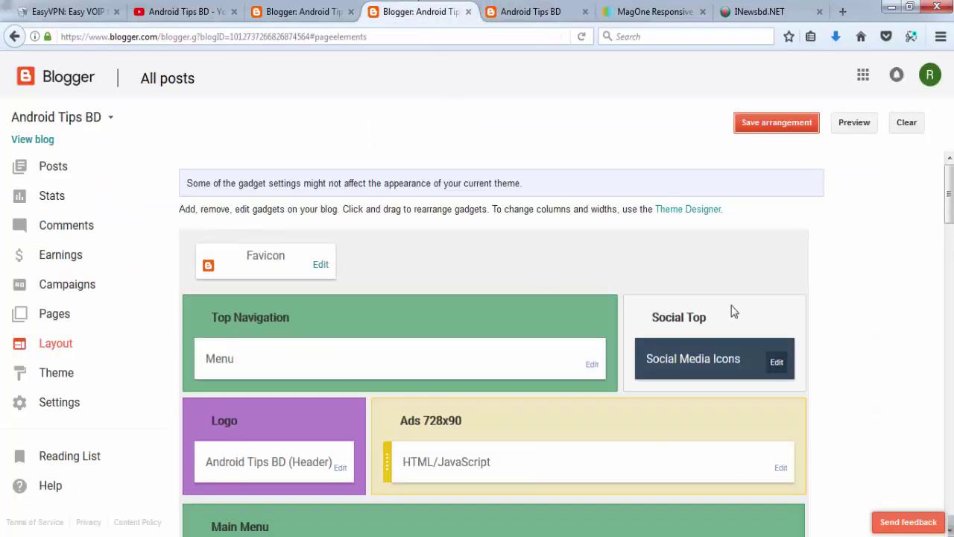
Step: Open the Social Media Icons gadget's link list and expand the facebook and twitter entries to view their URL fields
left_click(776, 364)
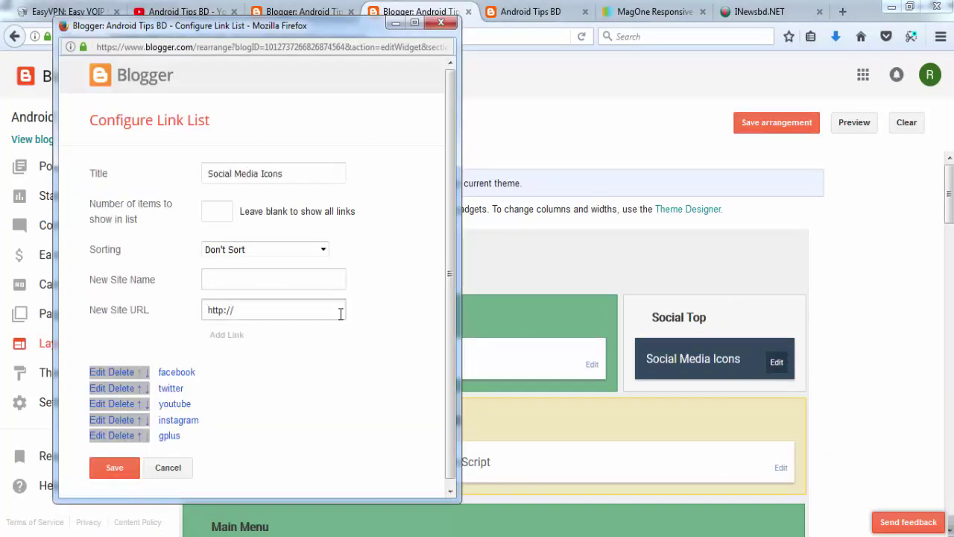
left_click(101, 373)
left_click(290, 399)
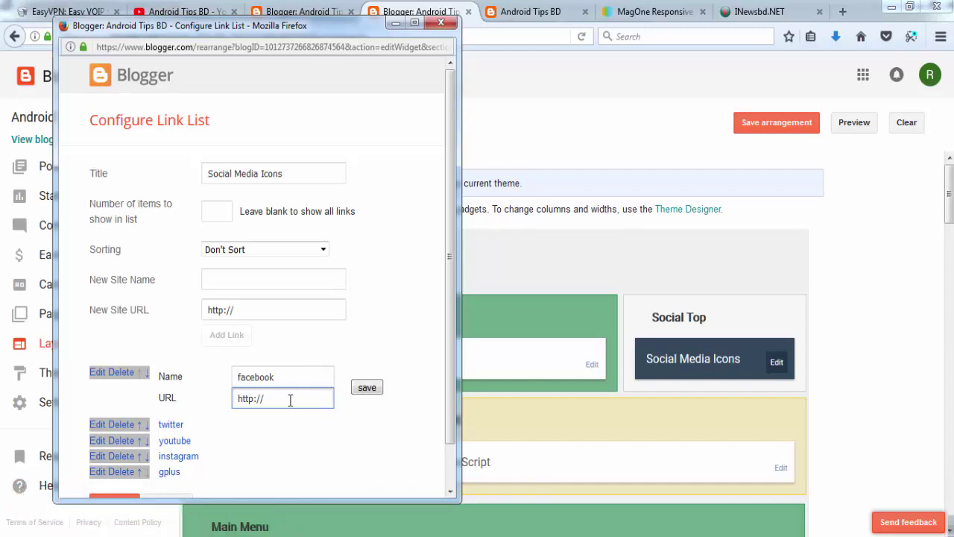
left_click(123, 407)
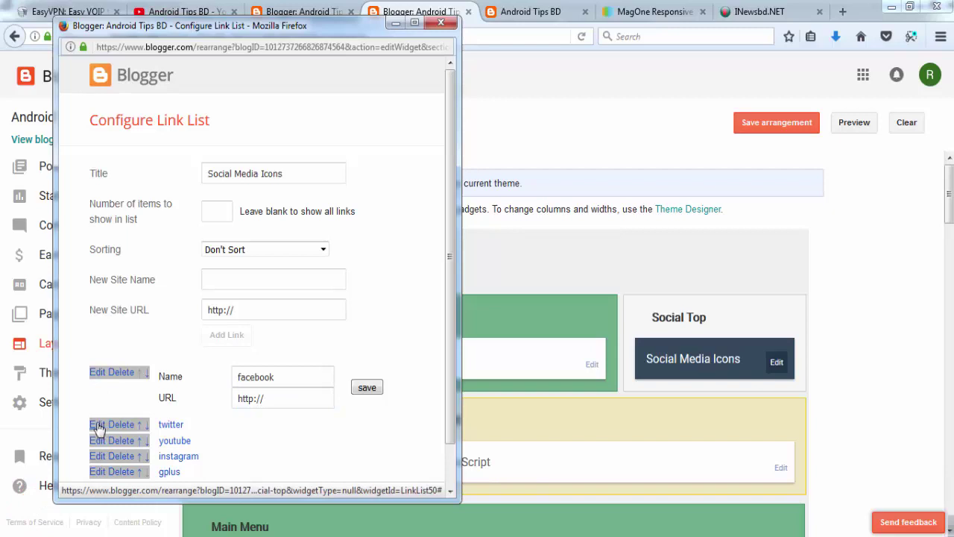
left_click(97, 424)
scroll(138, 447, "down", 2)
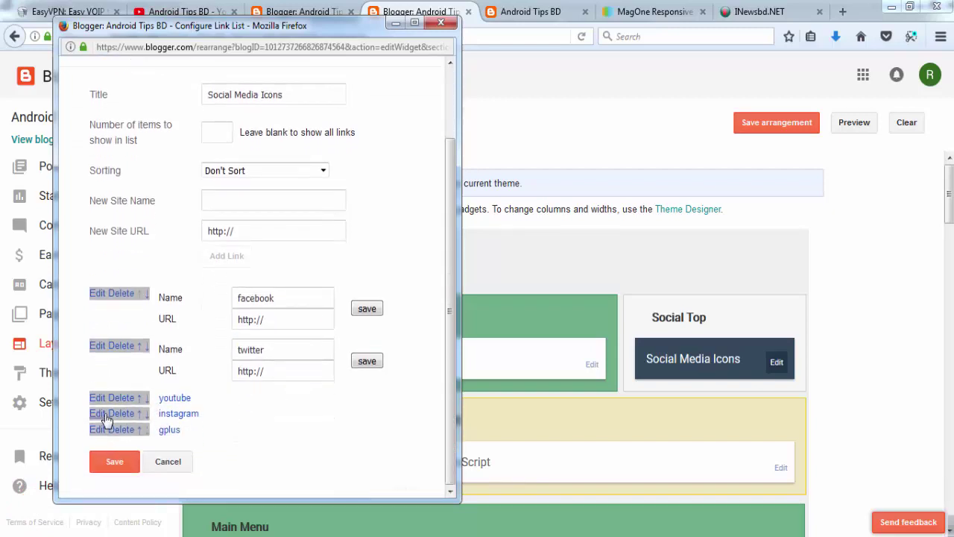
Step: Expand the youtube and gplus entries to view their URL fields, then save the link list without edits
left_click(95, 403)
scroll(90, 433, "down", 3)
left_click(97, 428)
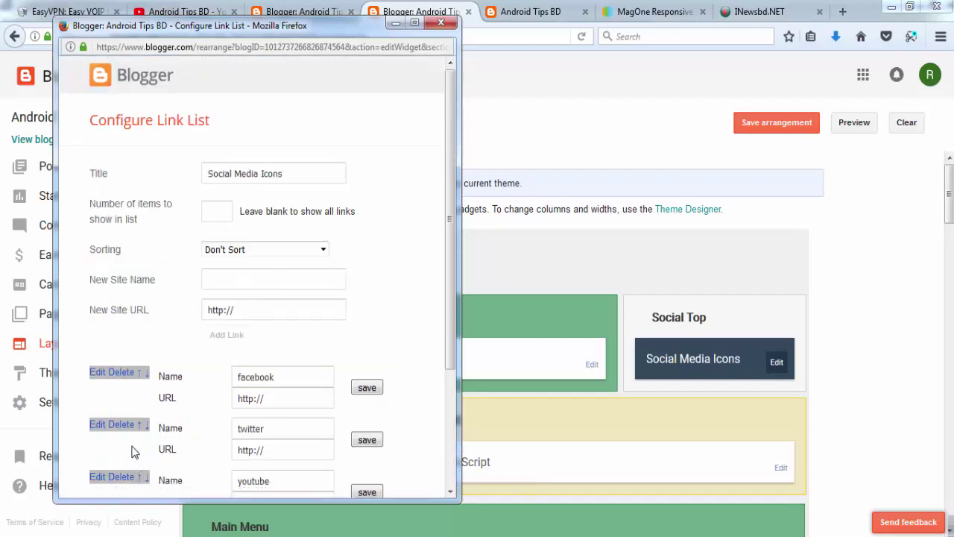
scroll(132, 452, "down", 3)
left_click(96, 395)
scroll(186, 411, "down", 3)
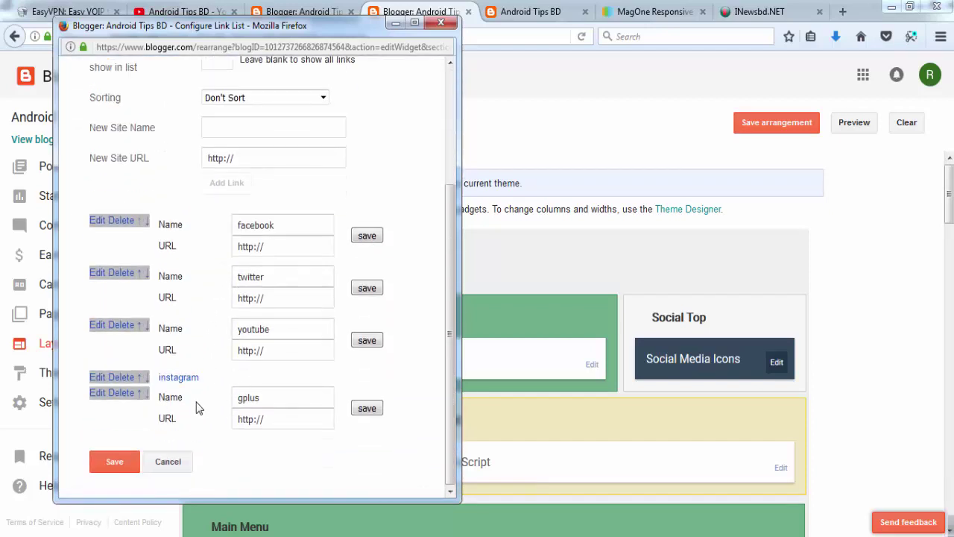
left_click(273, 328)
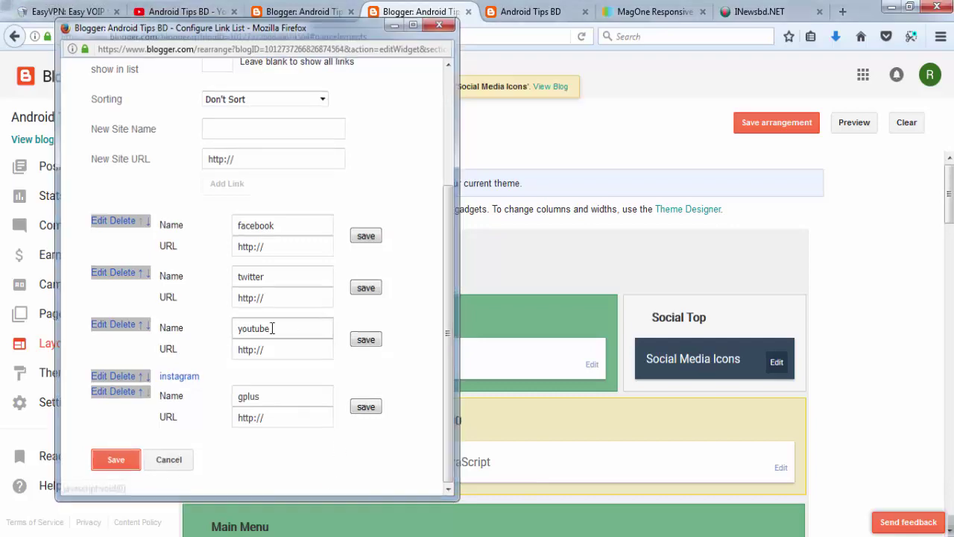
key("Return")
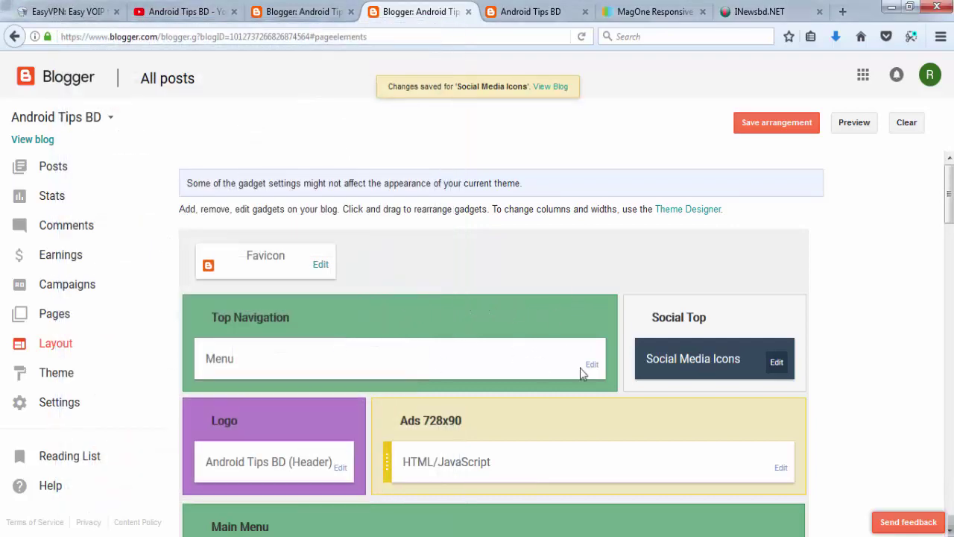
Step: Set the facebook link's URL to facebook.com/inewsbd.net in the Social Media Icons gadget, then save the link list and the layout arrangement
left_click(777, 363)
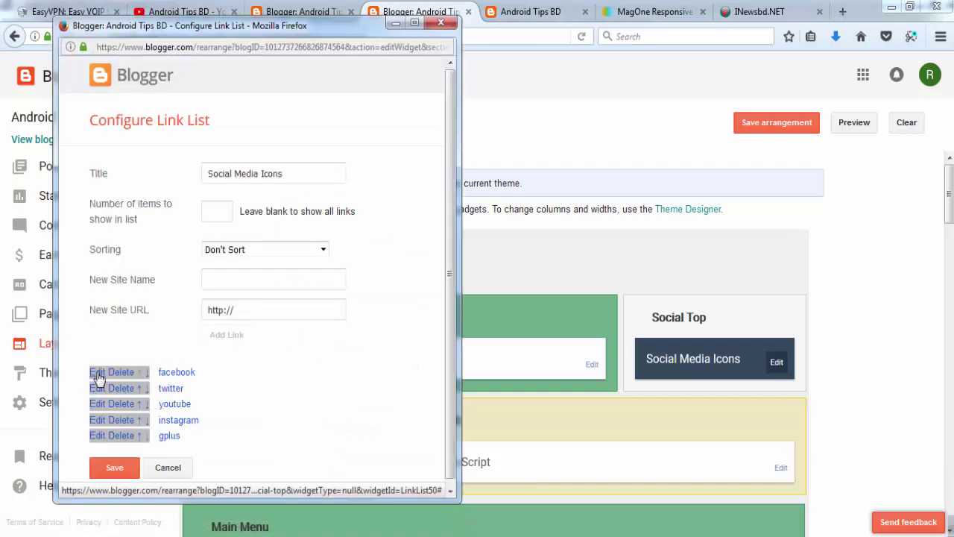
left_click(97, 373)
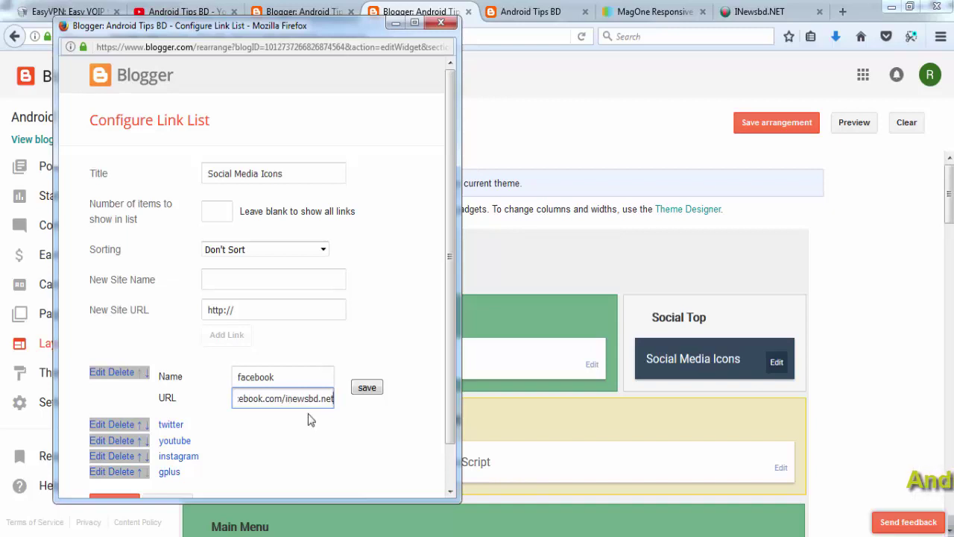
left_click(367, 389)
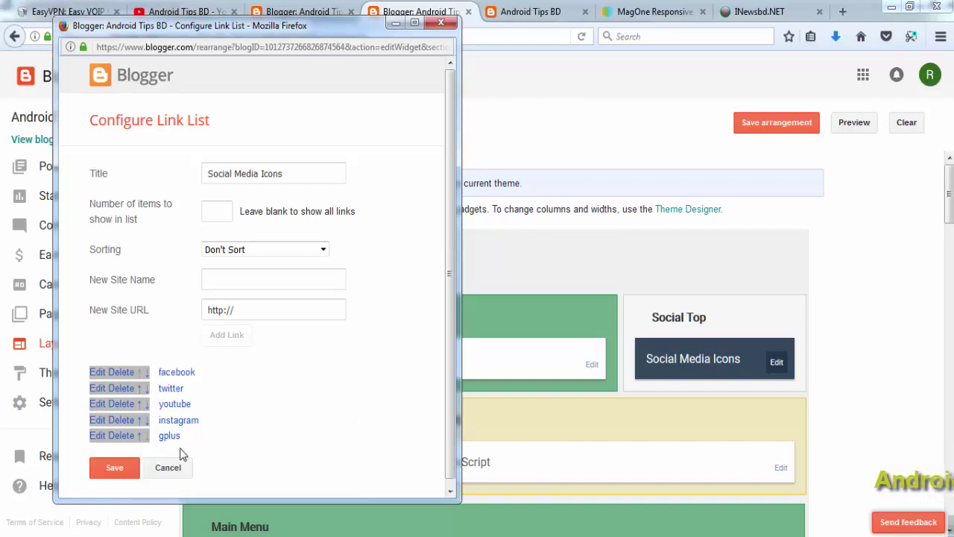
left_click(116, 471)
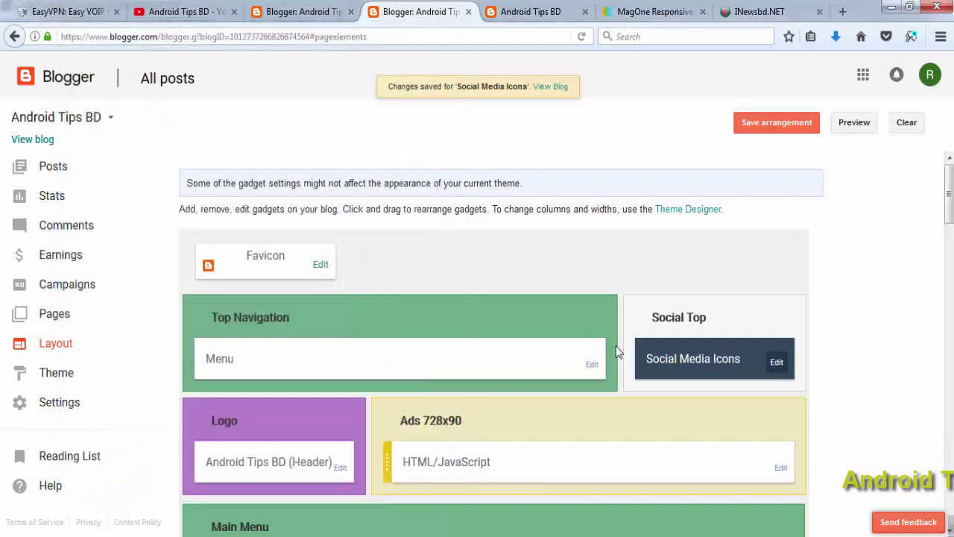
left_click(776, 123)
Step: Reload the live blog's home page, test the Facebook icon in the header, and close the page it opens
left_click(530, 11)
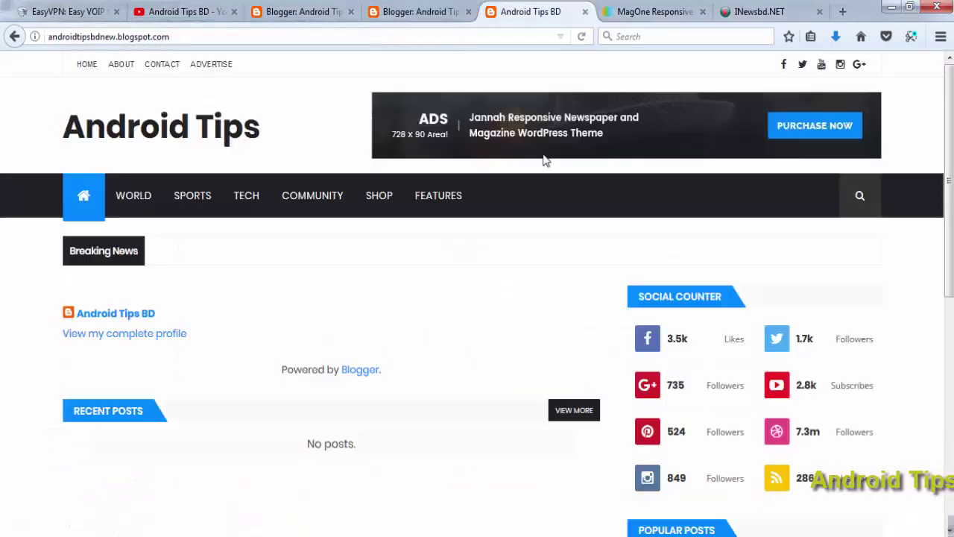
left_click(82, 202)
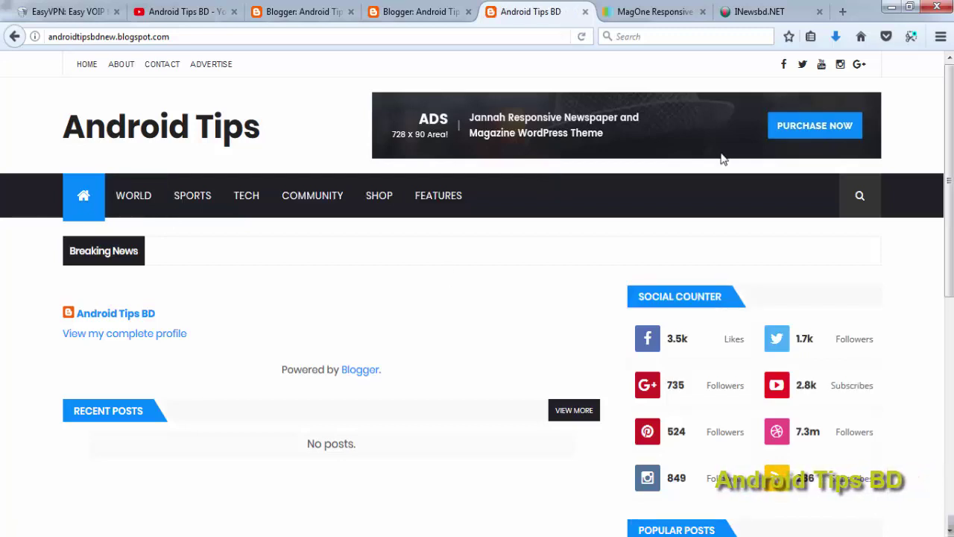
left_click(783, 67)
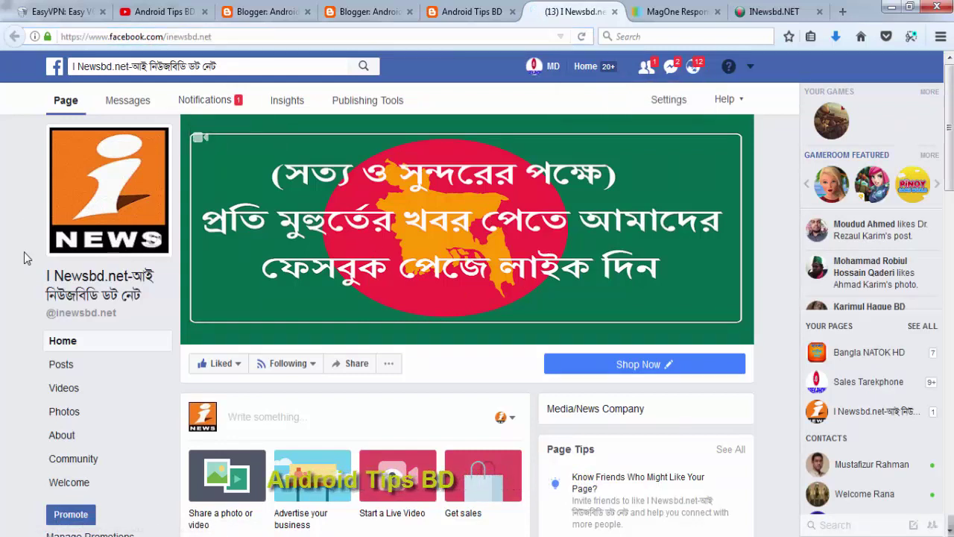
left_click(614, 11)
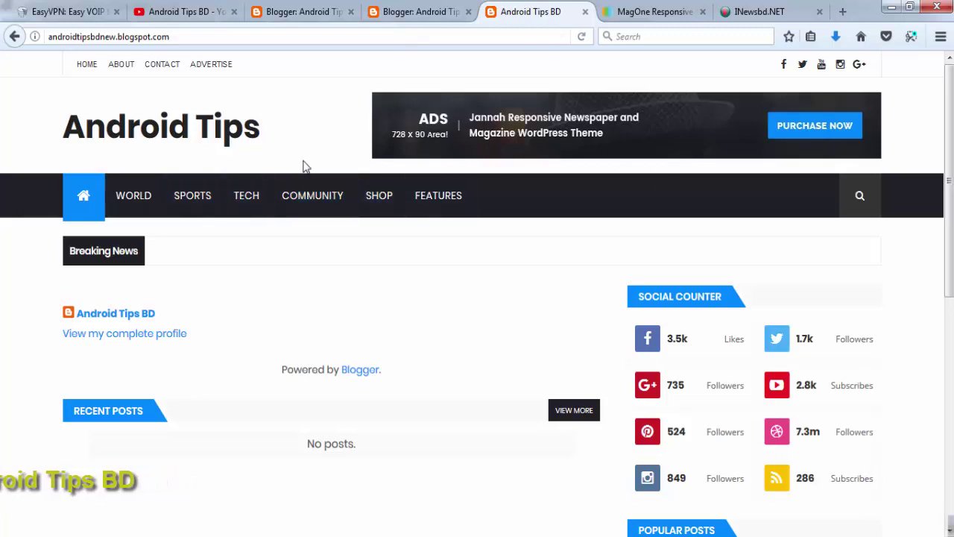
Step: Examine the "Android Tips" site title in the live blog's header by highlighting its text
triple_click(164, 131)
left_click(164, 131)
triple_click(163, 131)
double_click(164, 131)
left_click(164, 130)
triple_click(229, 132)
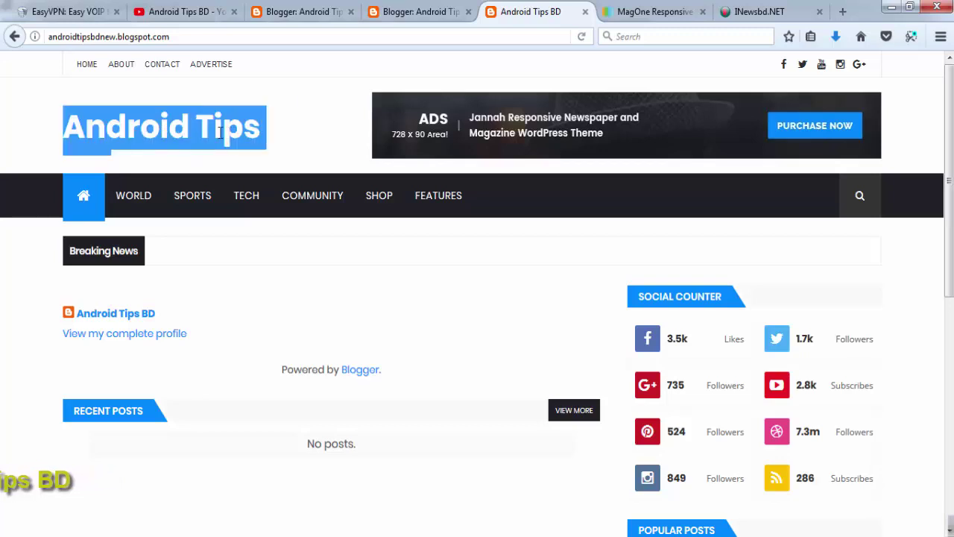
left_click(146, 131)
triple_click(223, 131)
left_click(198, 149)
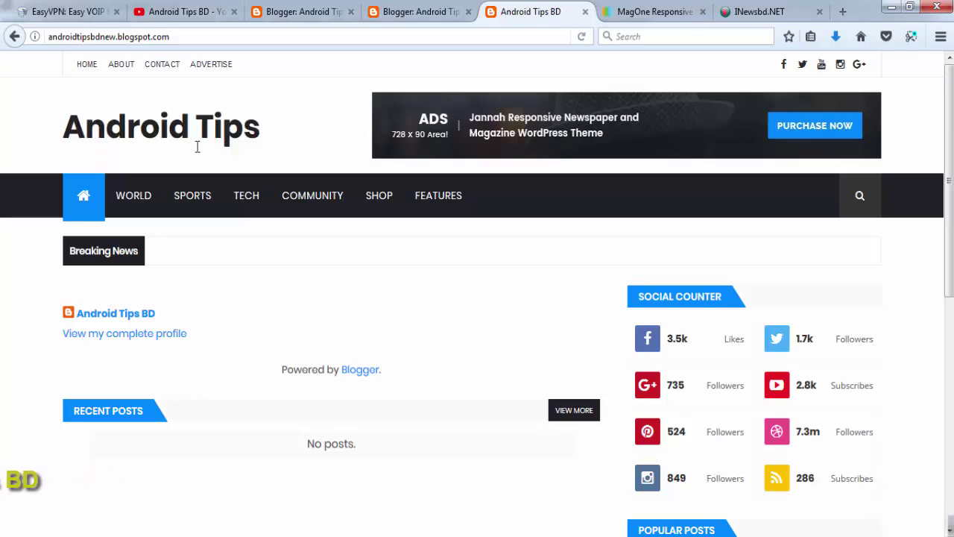
triple_click(151, 137)
left_click(276, 139)
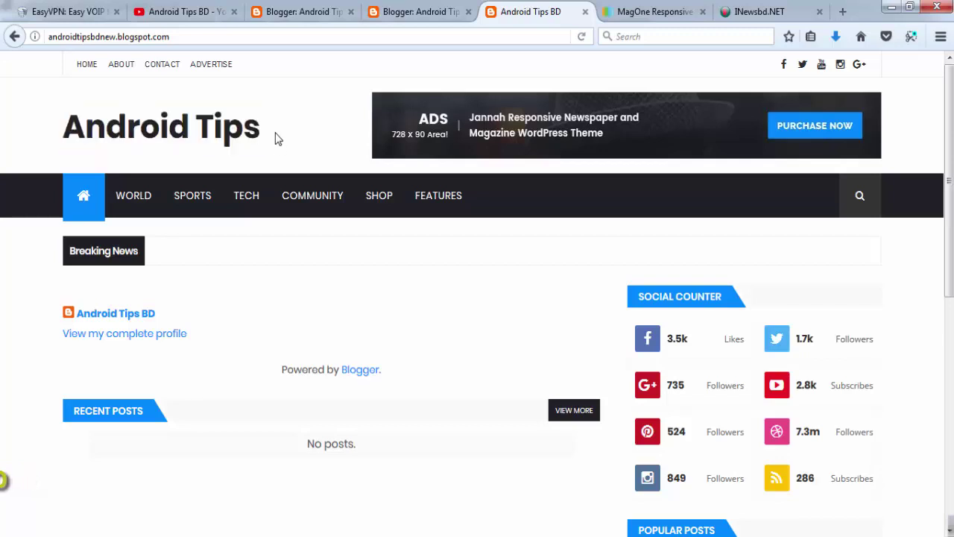